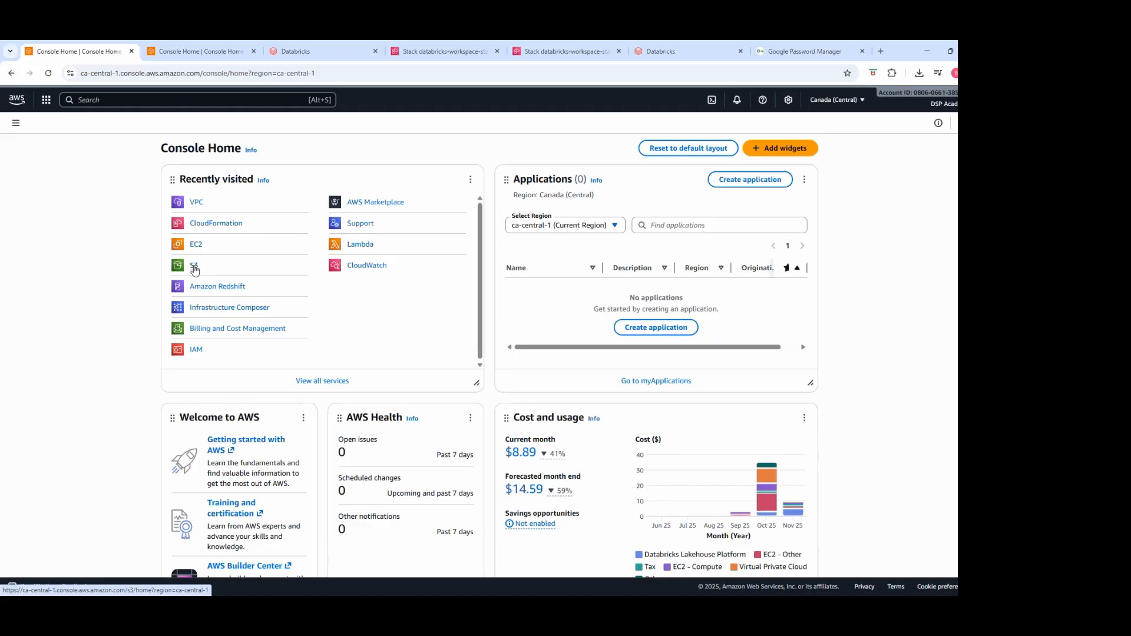
View the account's S3 general purpose buckets and return to the console home.
left_click(194, 266)
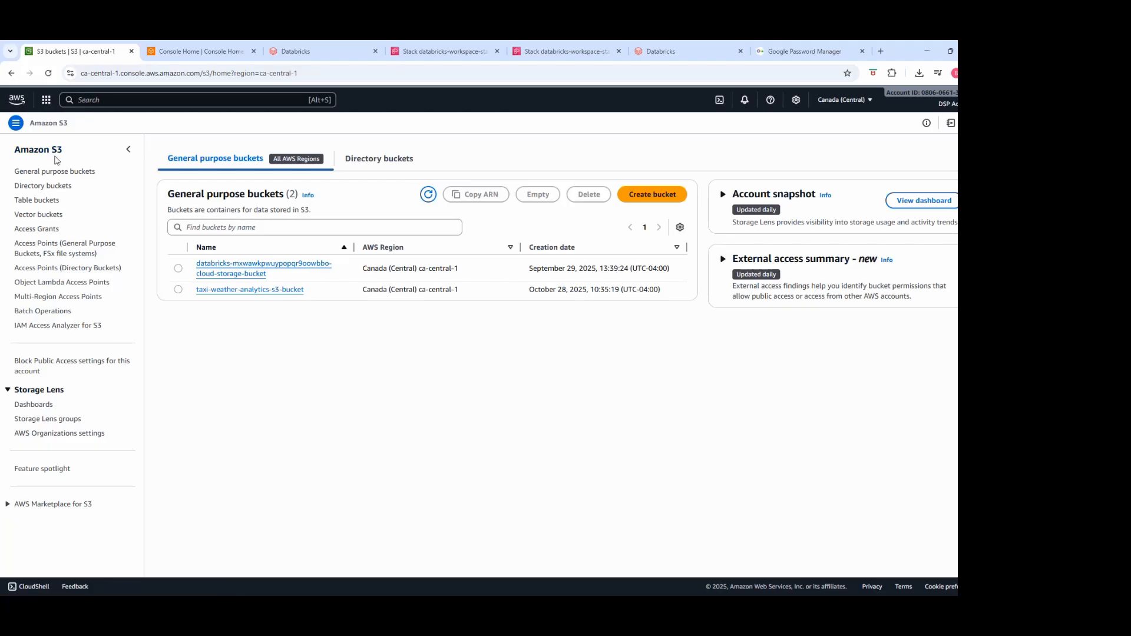
left_click(18, 99)
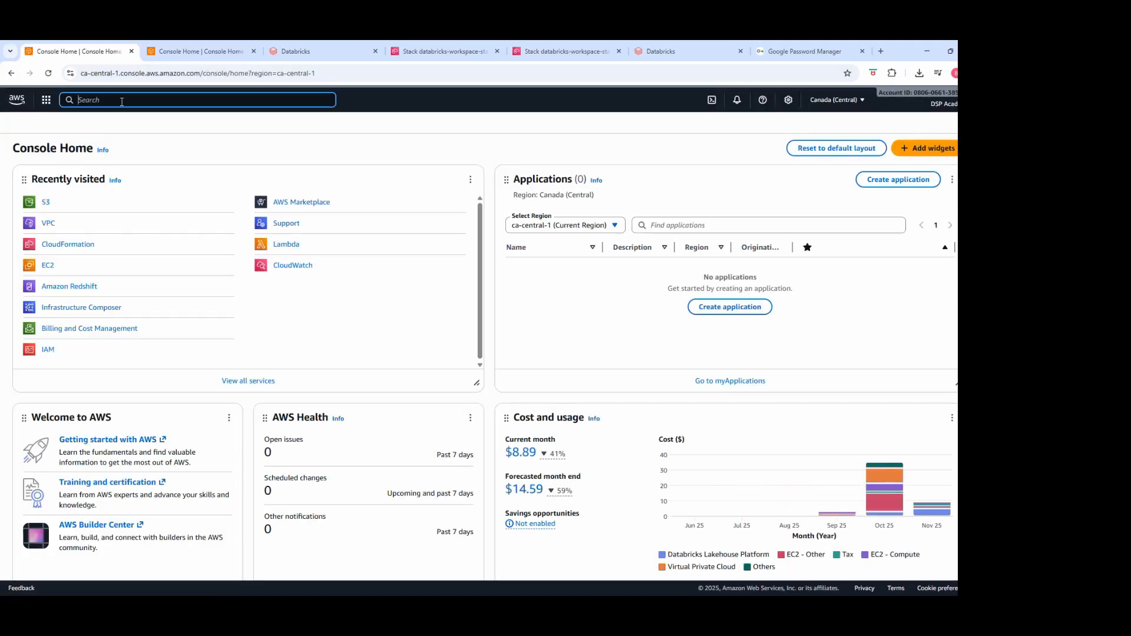
Search the AWS services for CloudFormation and open its stack list.
type("cloud WAN")
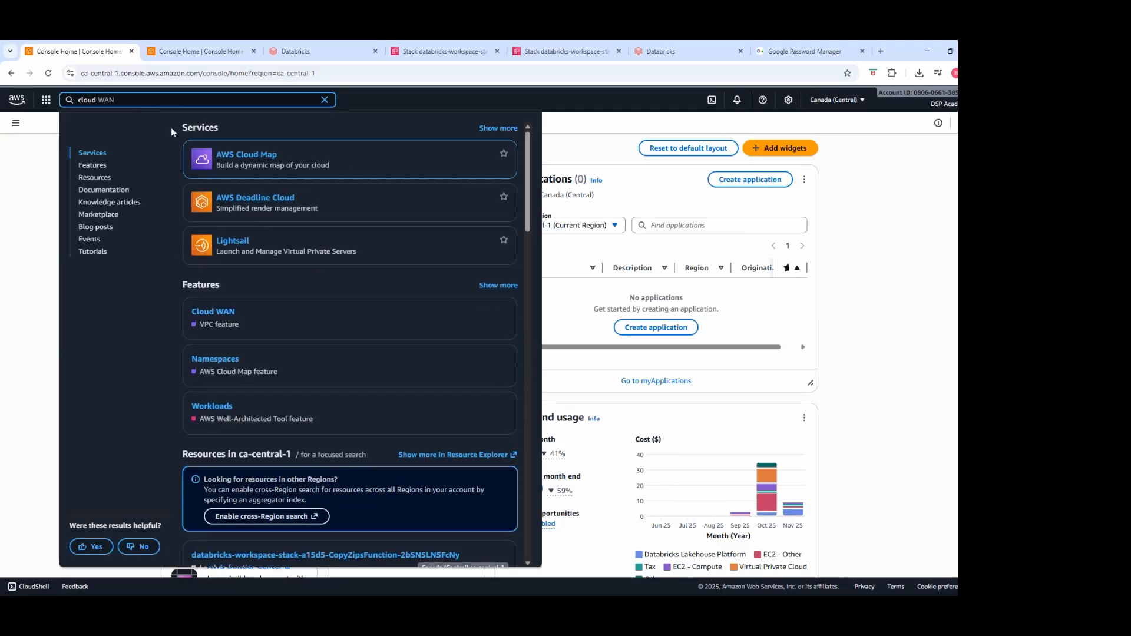
key("BackSpace")
key("BackSpace")
key("BackSpace")
key("BackSpace")
type("formation")
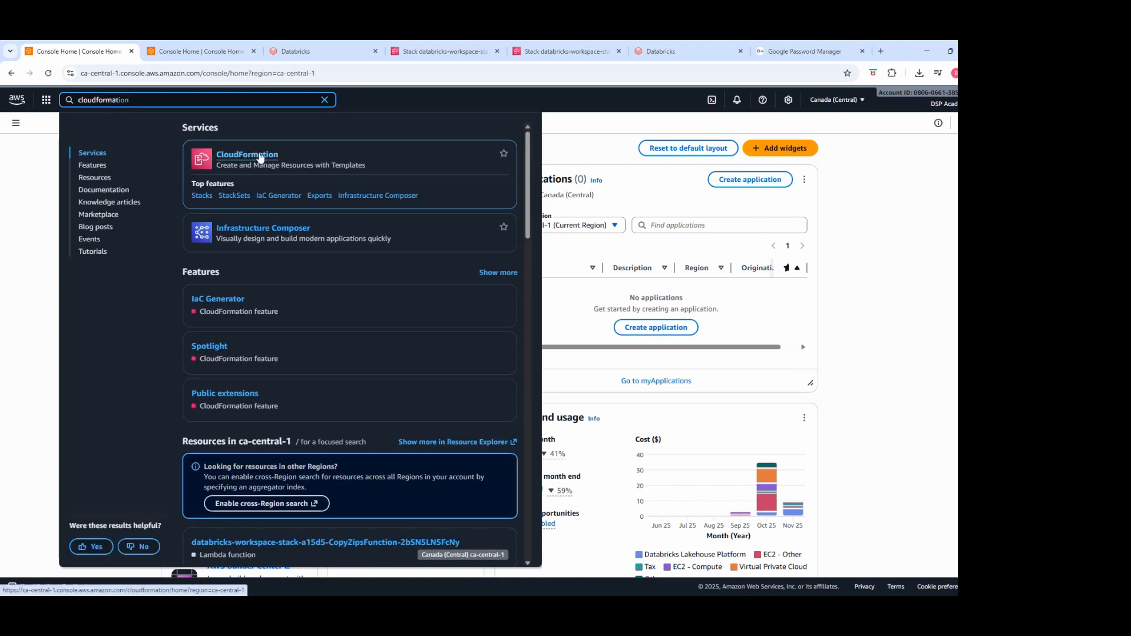
left_click(260, 155)
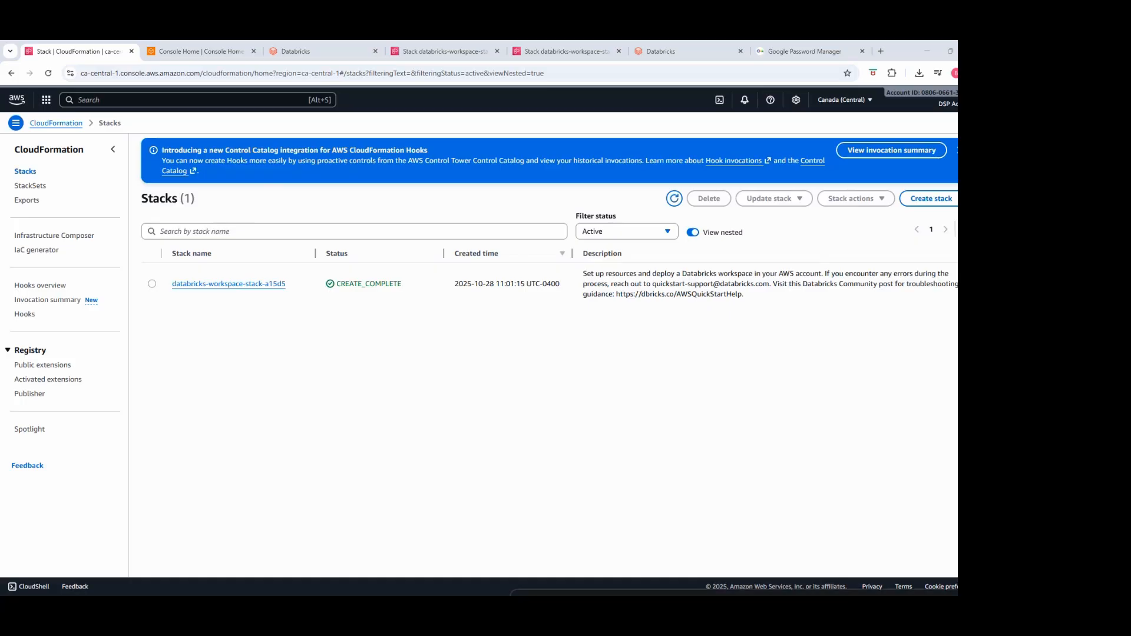
Switch to Visual Studio Code, maximize it and show the beginning of the redshift-pbi.yml template.
left_click(586, 527)
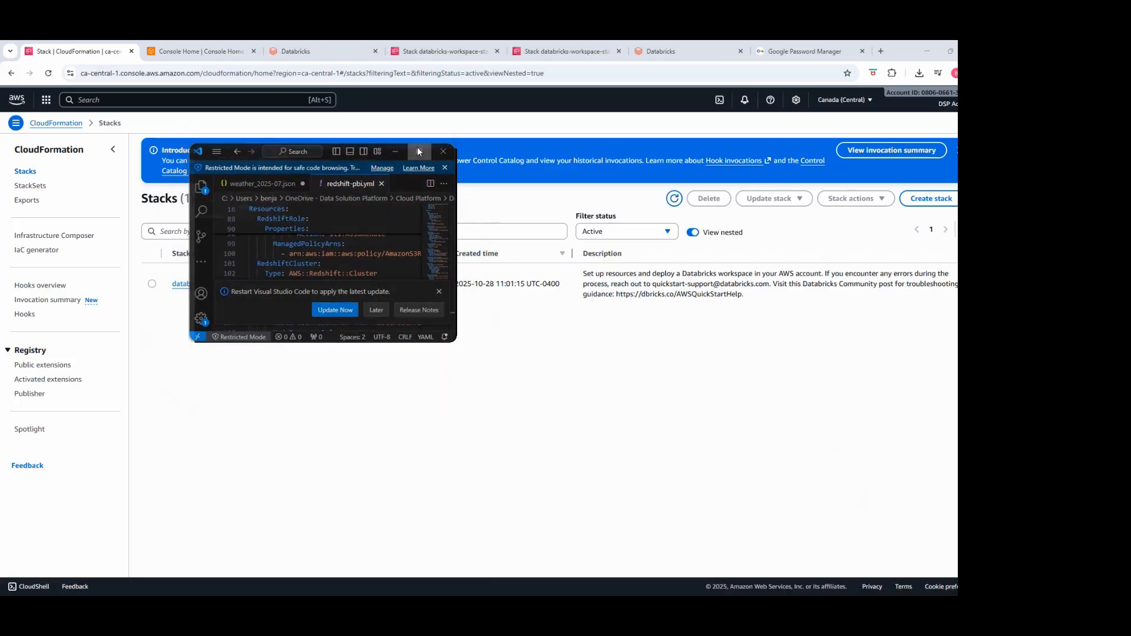
left_click(418, 152)
scroll(261, 228, "up", 19)
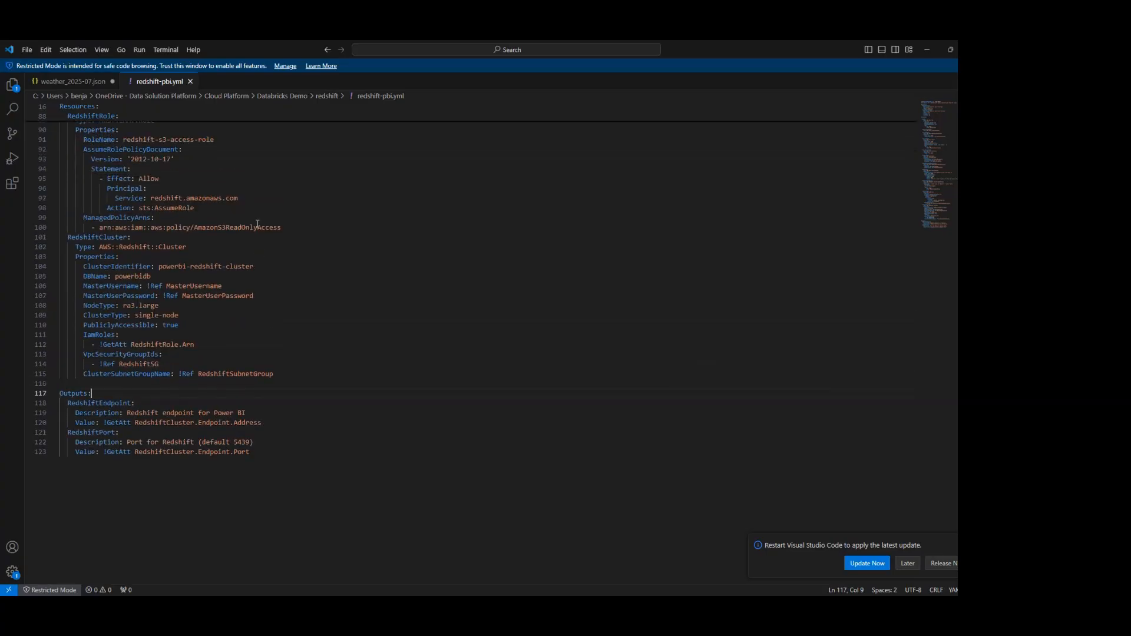
scroll(251, 198, "up", 13)
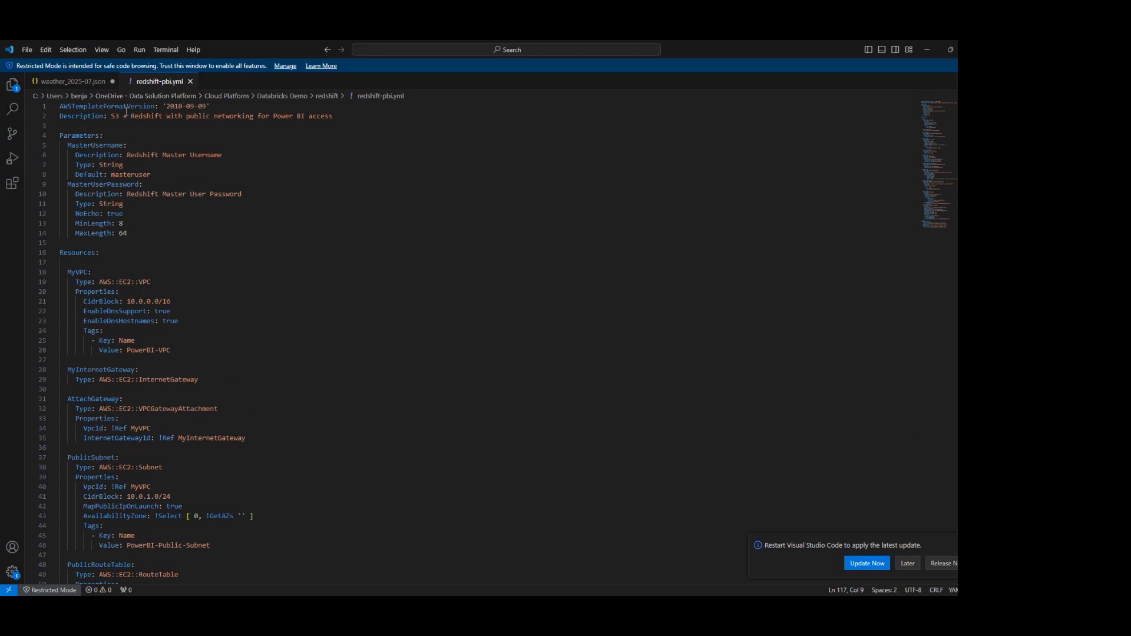
Set the template's AWSTemplateFormatVersion to '2025-11-08'.
left_click(187, 108)
double_click(185, 108)
type("2025")
left_click(193, 108)
key("BackSpace")
key("BackSpace")
type("11")
key("Right")
key("Right")
key("Right")
key("BackSpace")
key("BackSpace")
key("BackSpace")
type("-08")
Remove the S3 mention from the template description so it reads "Redshift with public networking for Power BI access".
left_click_drag(130, 117, 116, 109)
left_click(114, 116)
key("Delete")
key("Delete")
key("Delete")
key("Delete")
key("BackSpace")
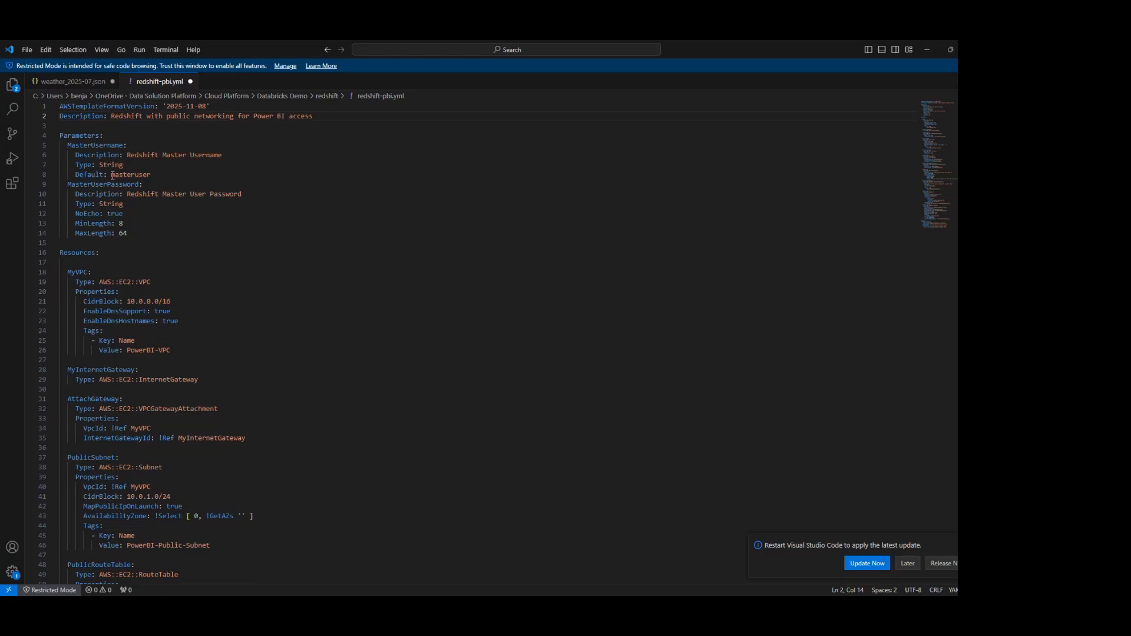
Set the default value of the MasterUsername parameter to dspadmin.
left_click_drag(151, 174, 120, 175)
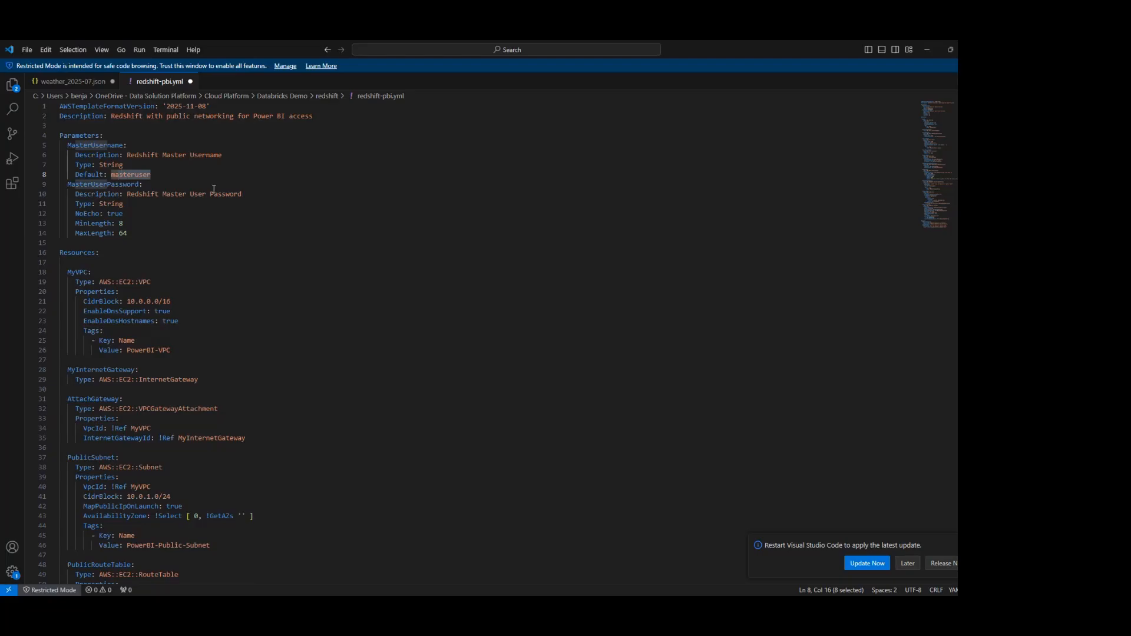
key("BackSpace")
key("BackSpace")
key("BackSpace")
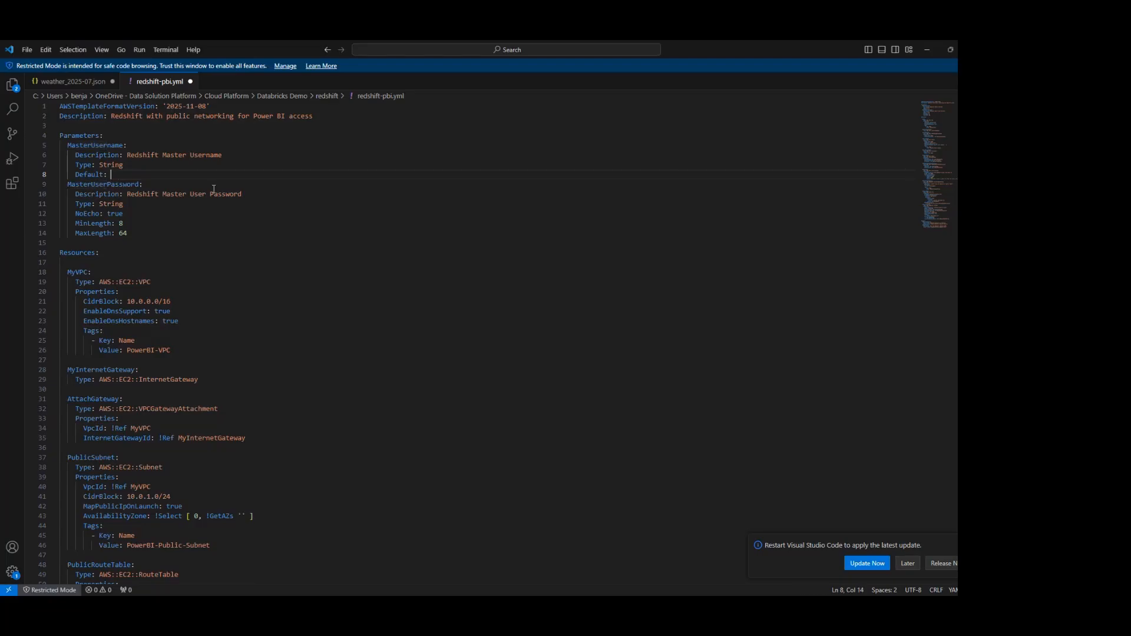
type("dspadmin")
Review the template's VPC, internet gateway, public subnet and default route definitions, including the subnet and destination CIDR blocks.
scroll(141, 268, "down", 2)
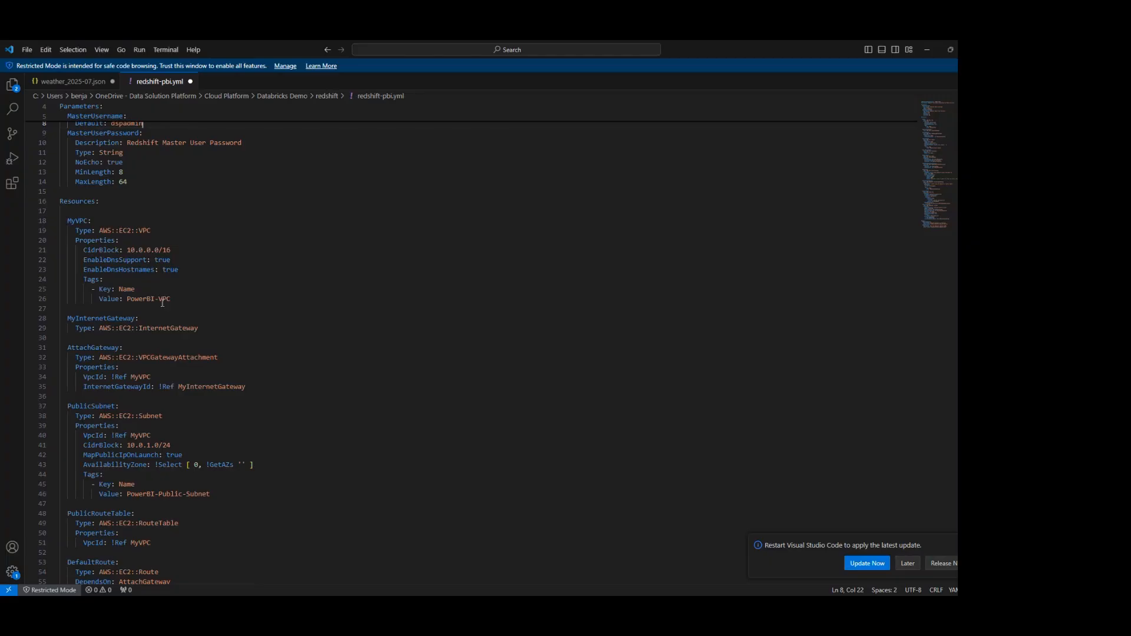
scroll(150, 330, "down", 2)
scroll(150, 333, "down", 1)
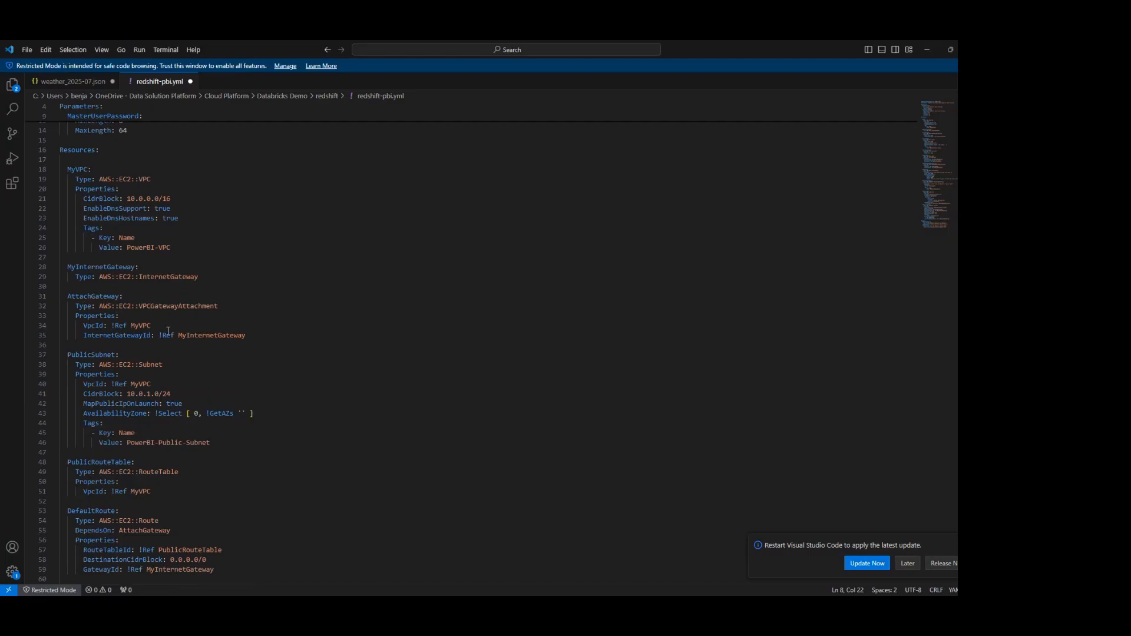
scroll(175, 352, "down", 3)
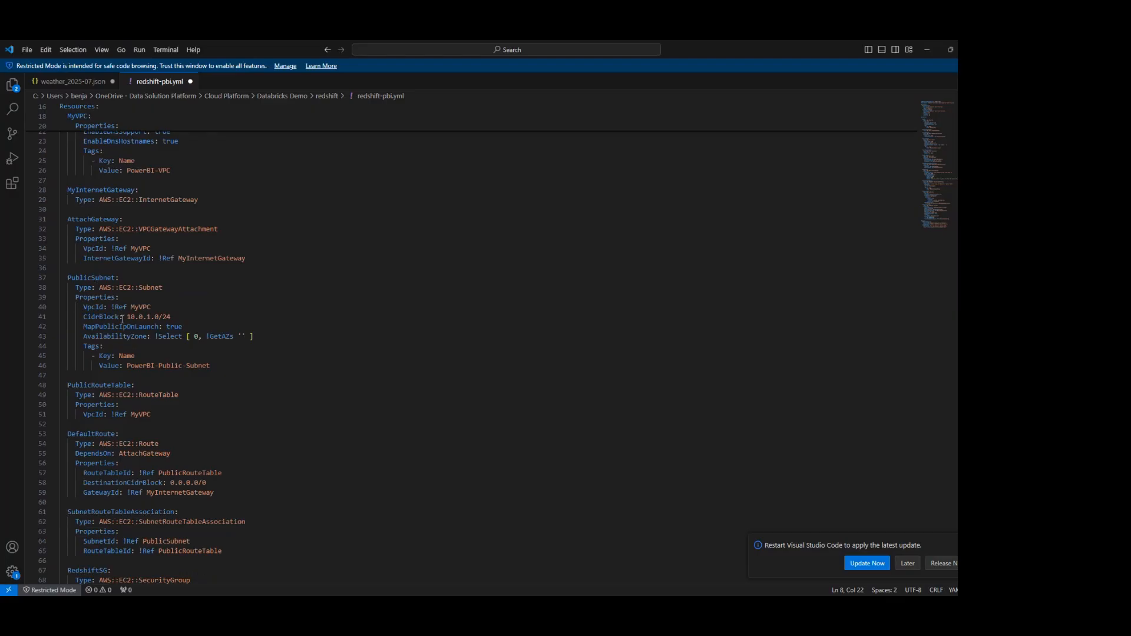
left_click_drag(126, 319, 178, 318)
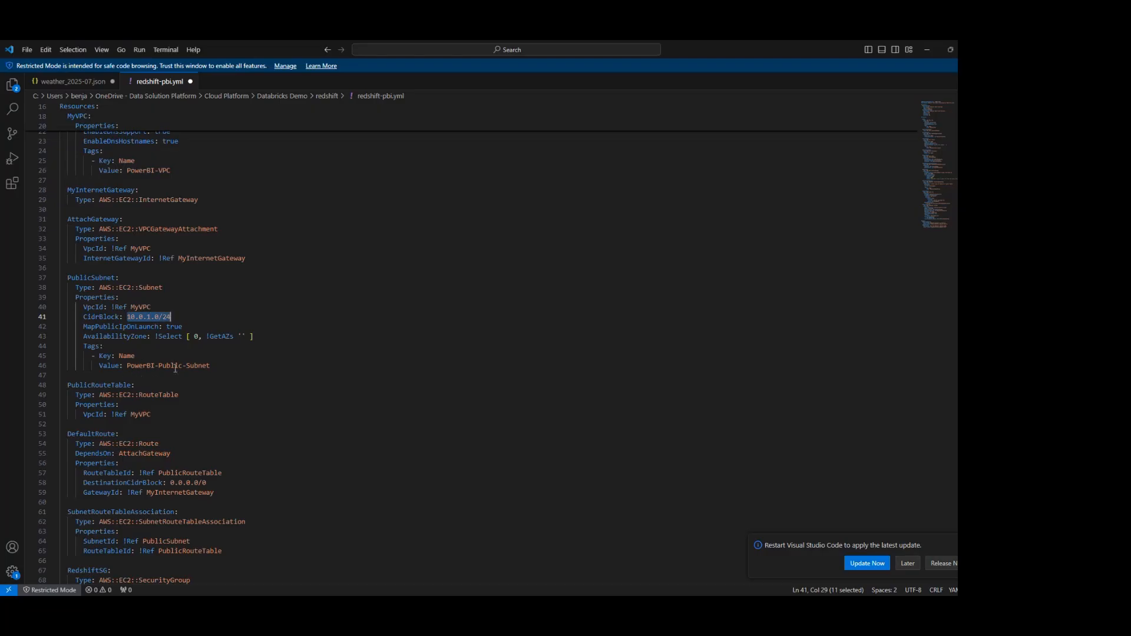
scroll(184, 386, "down", 3)
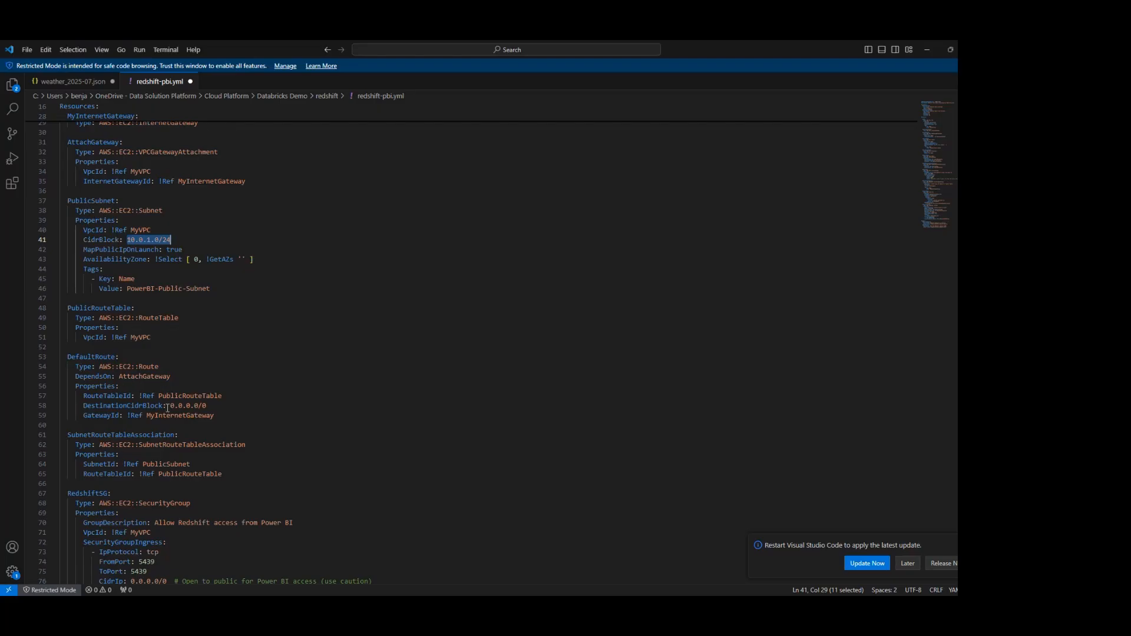
left_click_drag(168, 407, 212, 406)
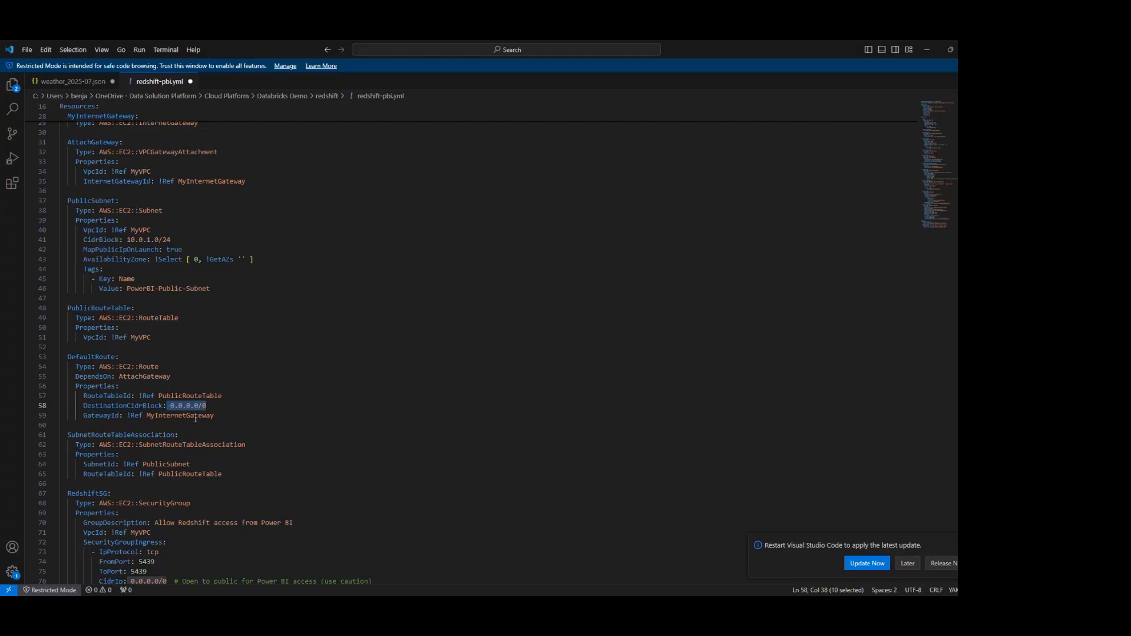
scroll(160, 429, "down", 2)
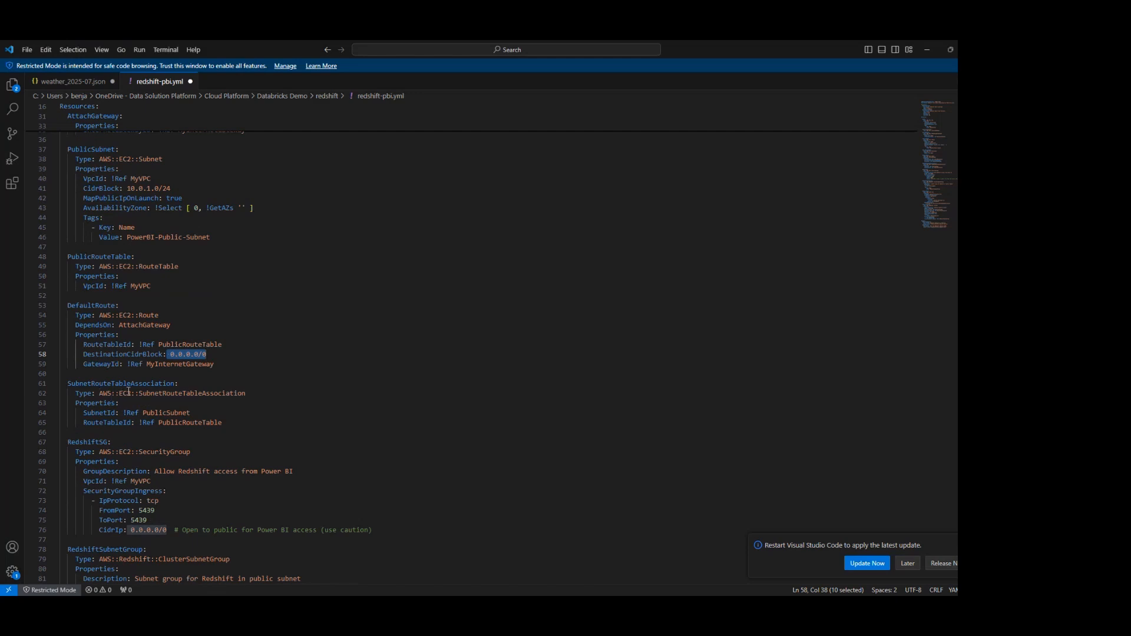
Review the template's Redshift security group ingress rule, subnet group, IAM role, cluster and output definitions.
scroll(166, 425, "down", 2)
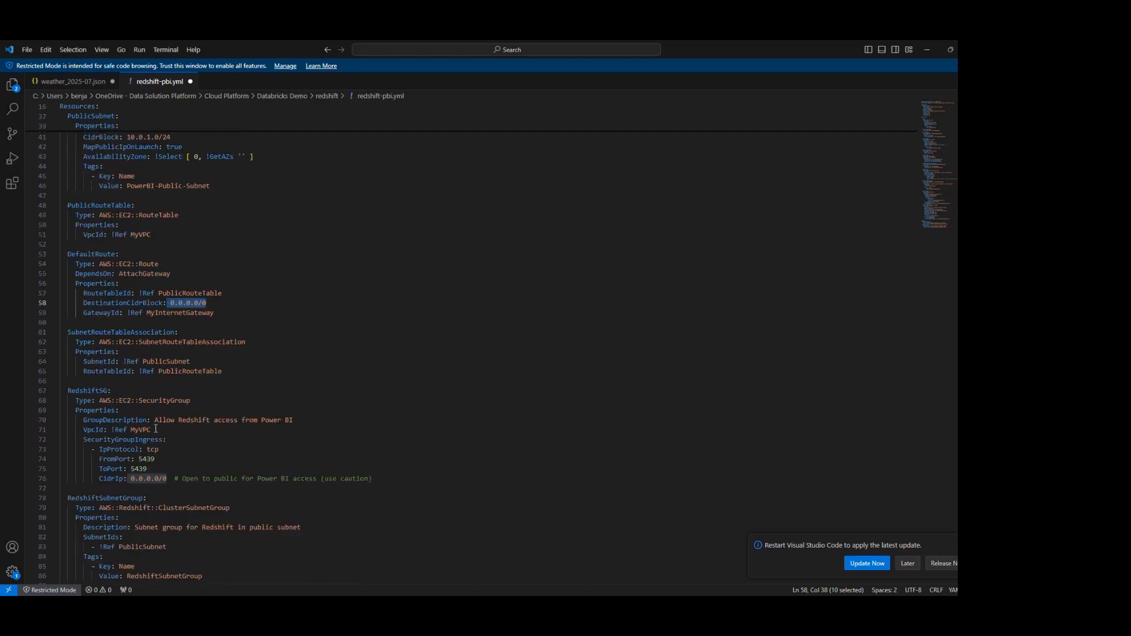
scroll(155, 429, "down", 2)
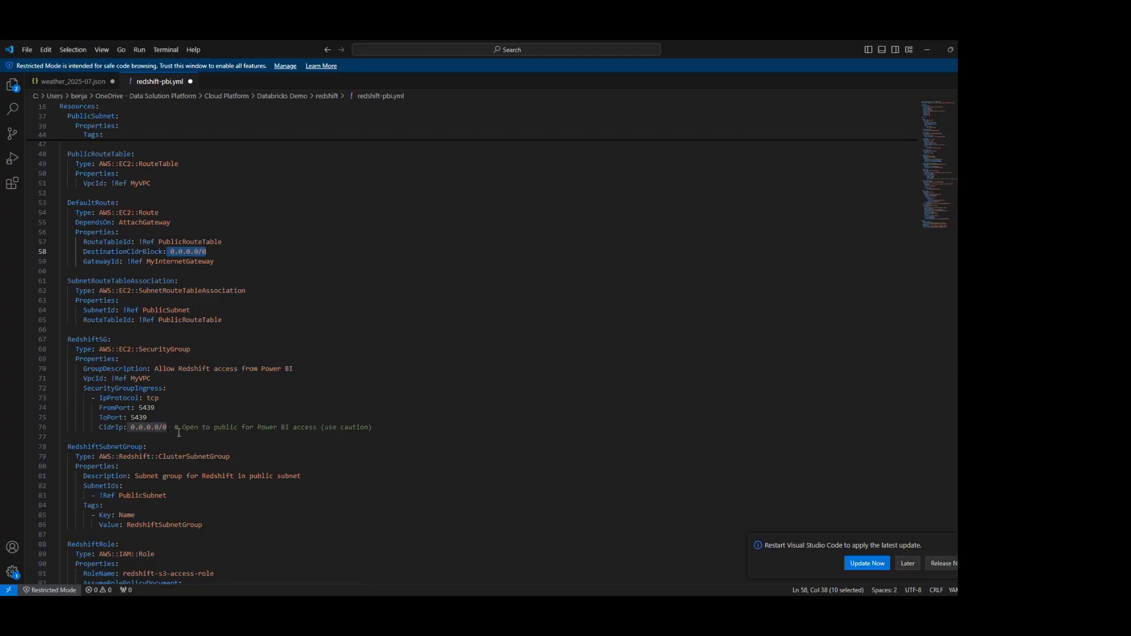
left_click(132, 425)
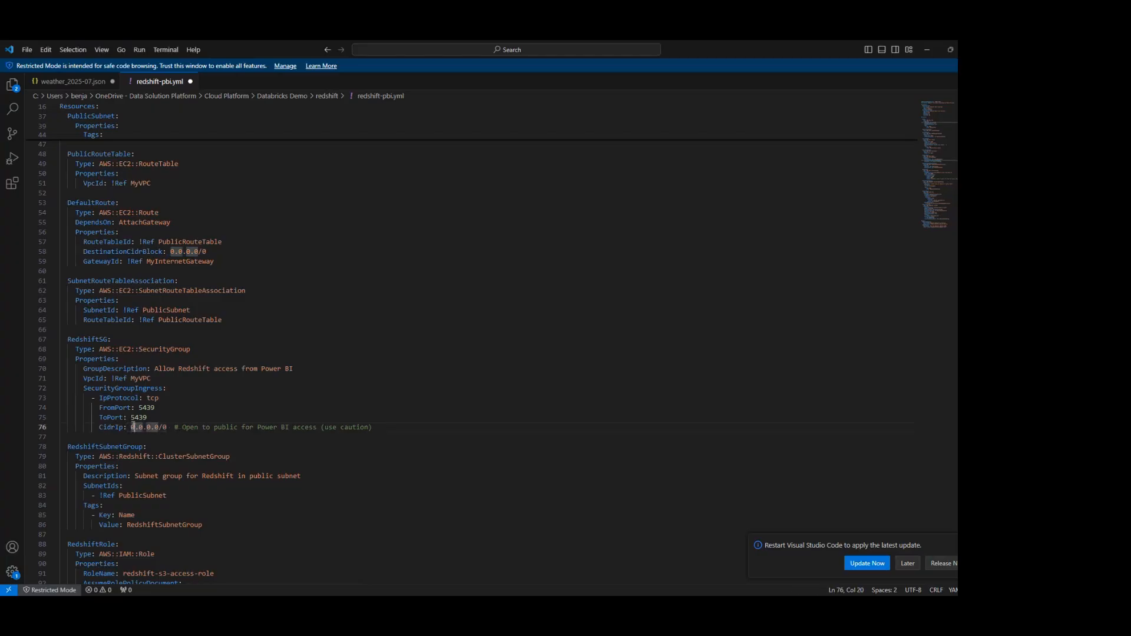
left_click_drag(131, 427, 168, 426)
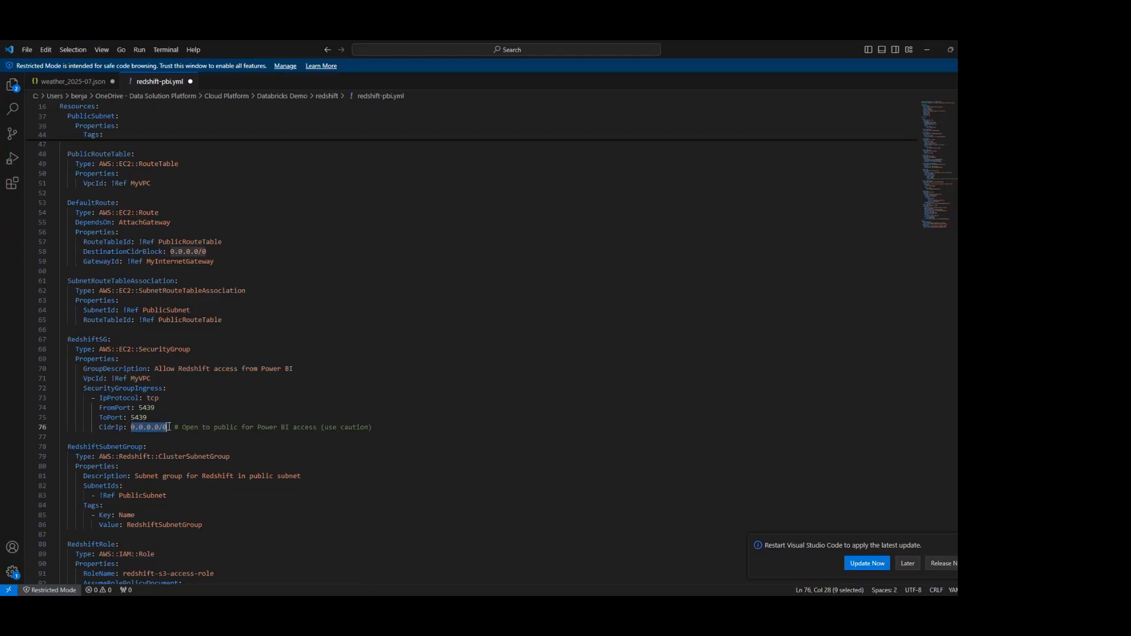
scroll(156, 436, "down", 3)
scroll(154, 437, "down", 2)
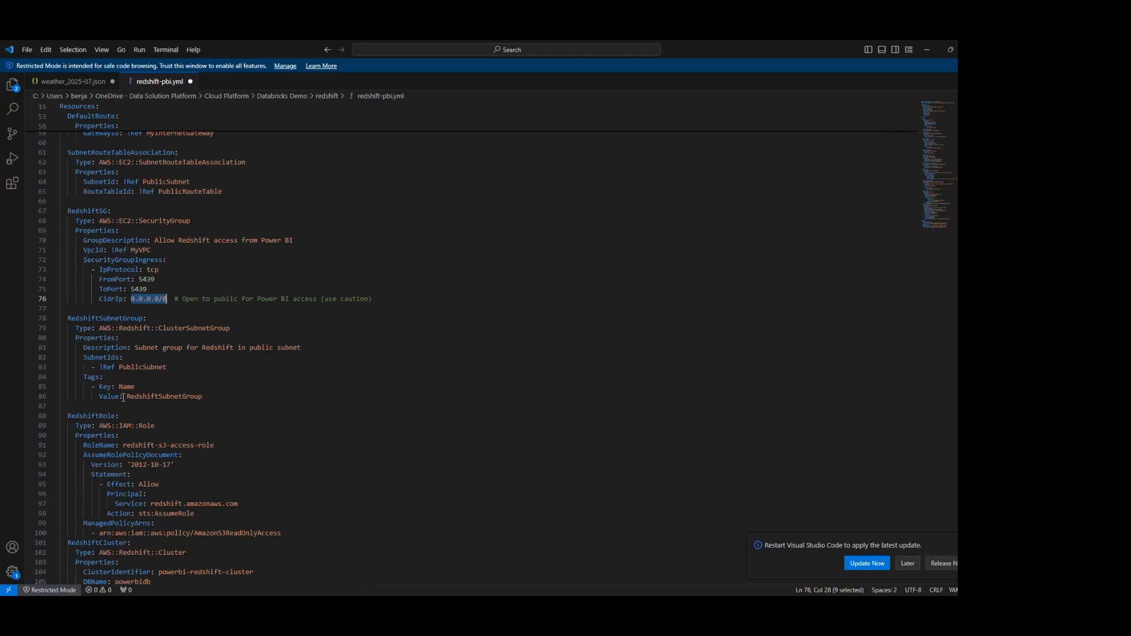
scroll(123, 399, "down", 2)
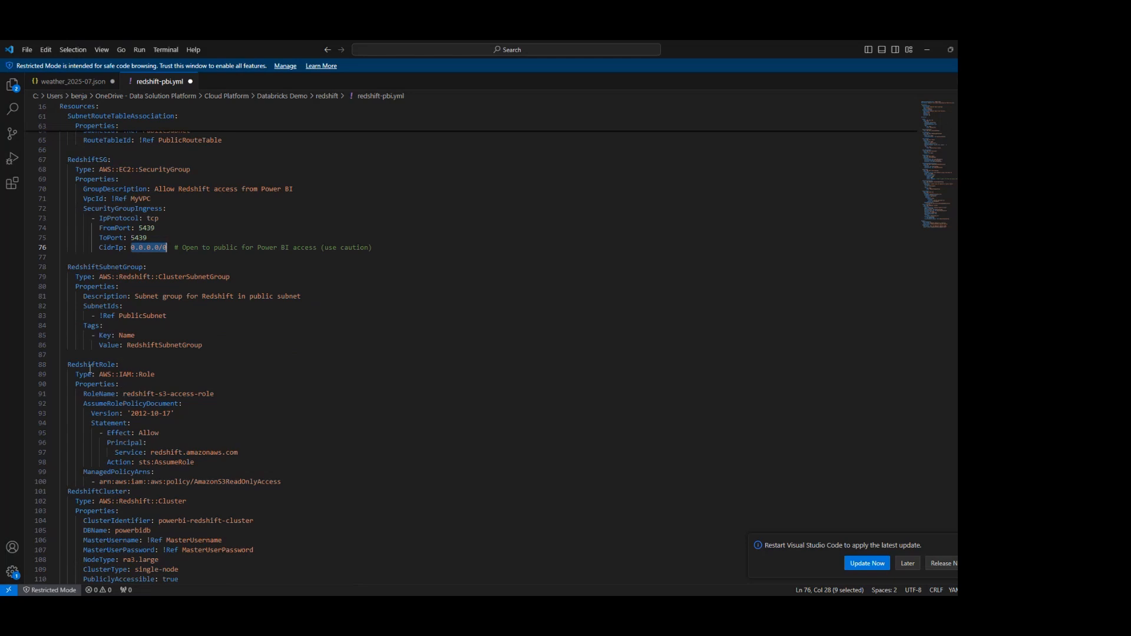
scroll(144, 417, "down", 2)
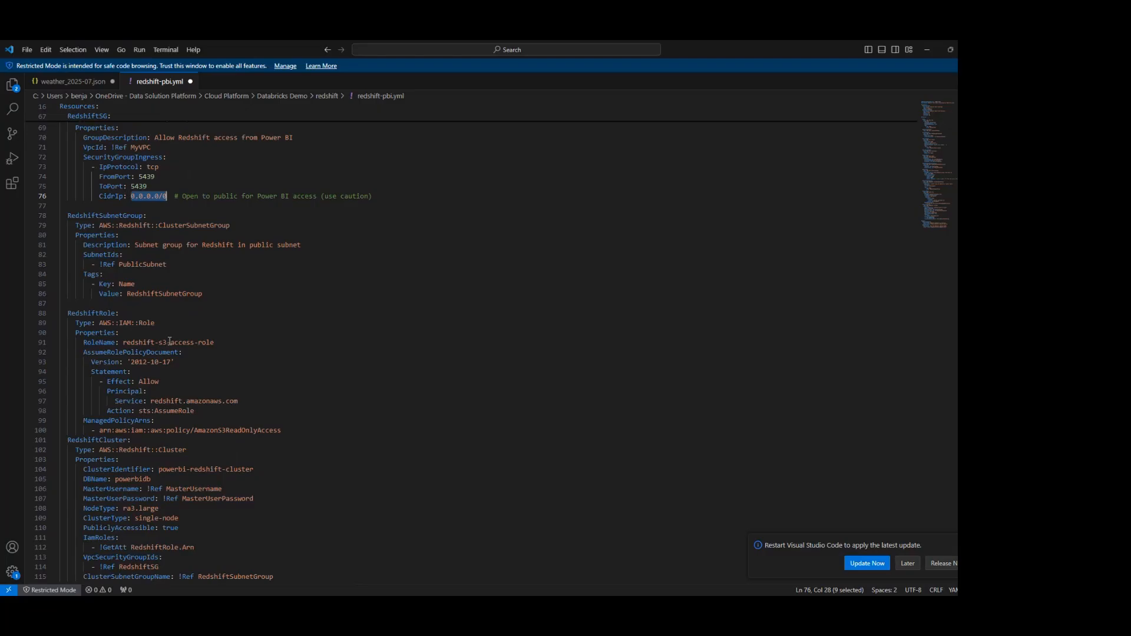
scroll(148, 363, "down", 1)
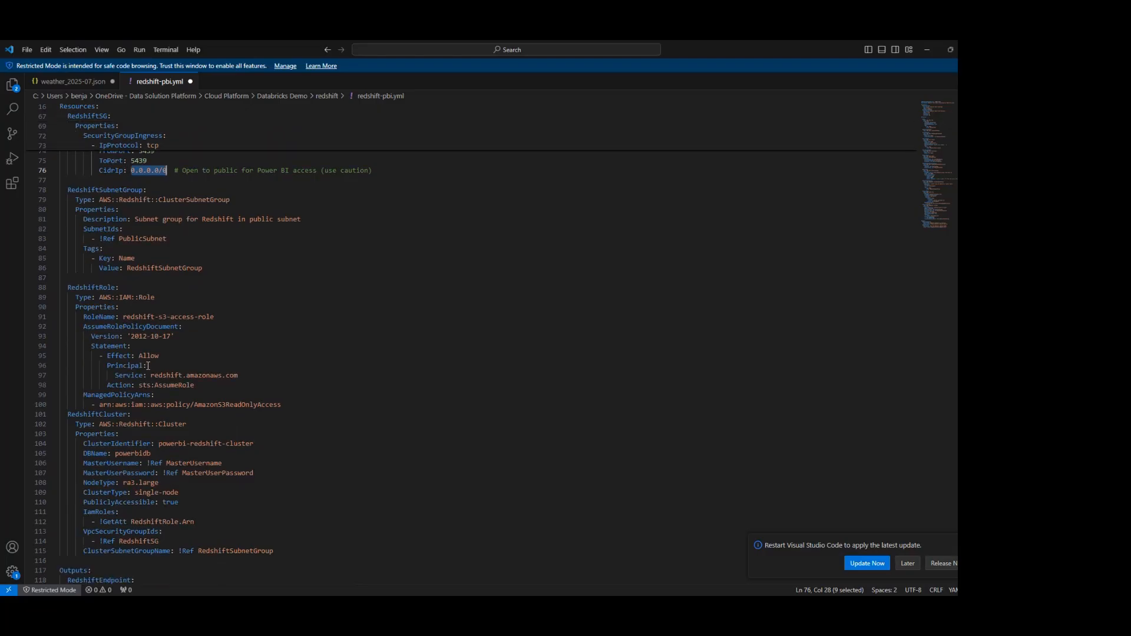
scroll(148, 366, "down", 3)
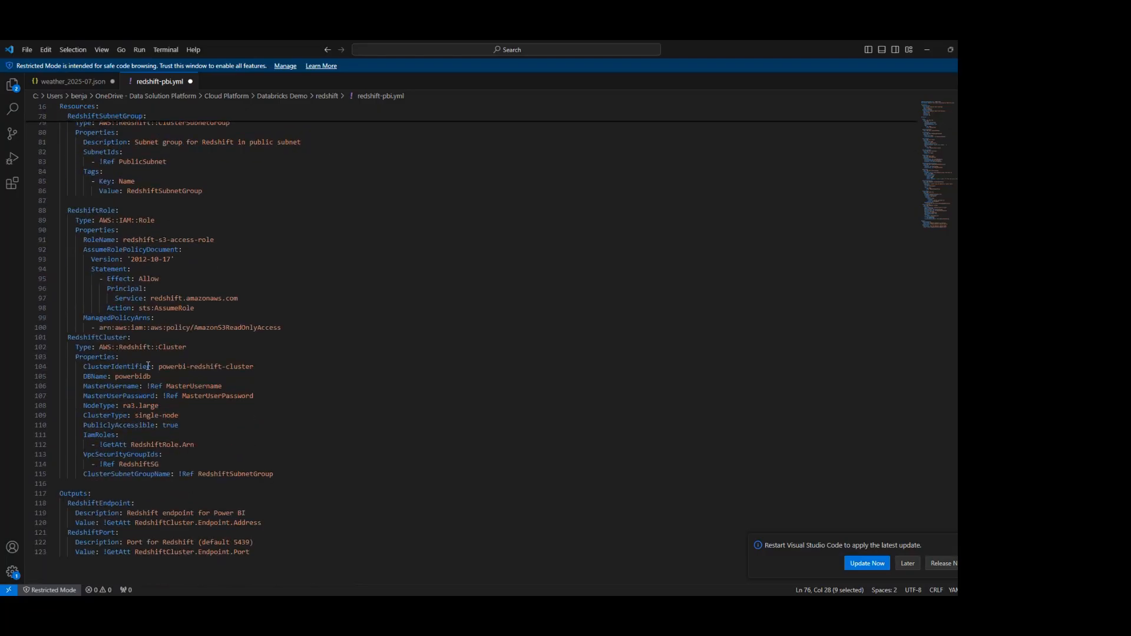
scroll(148, 366, "down", 1)
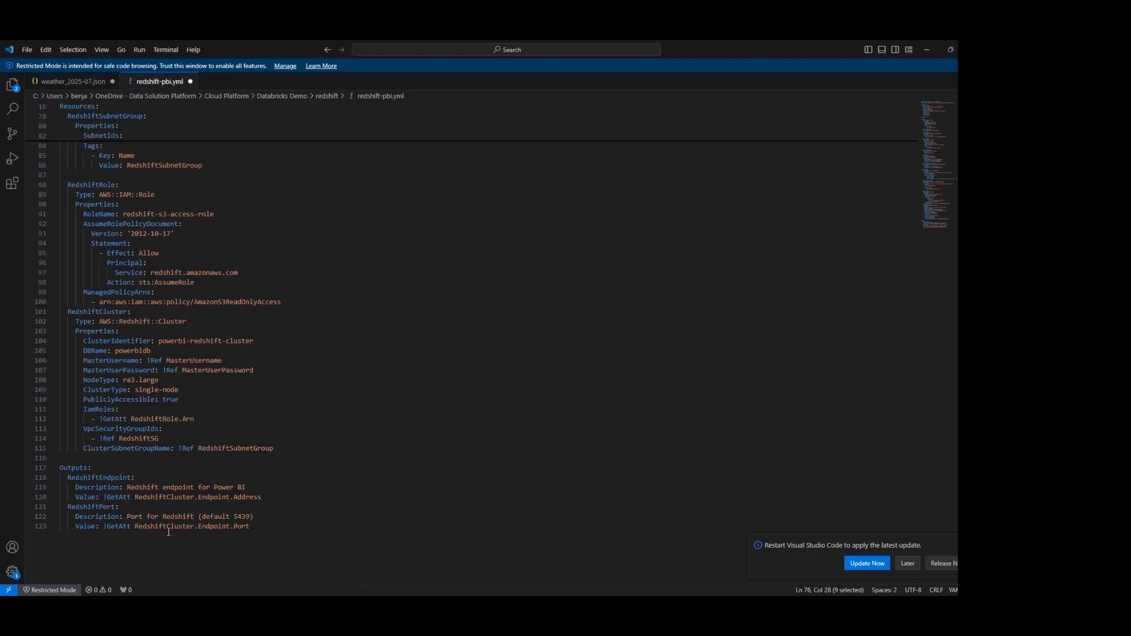
Change the RedshiftRole's RoleName to redshift-access-role.
scroll(150, 521, "up", 4)
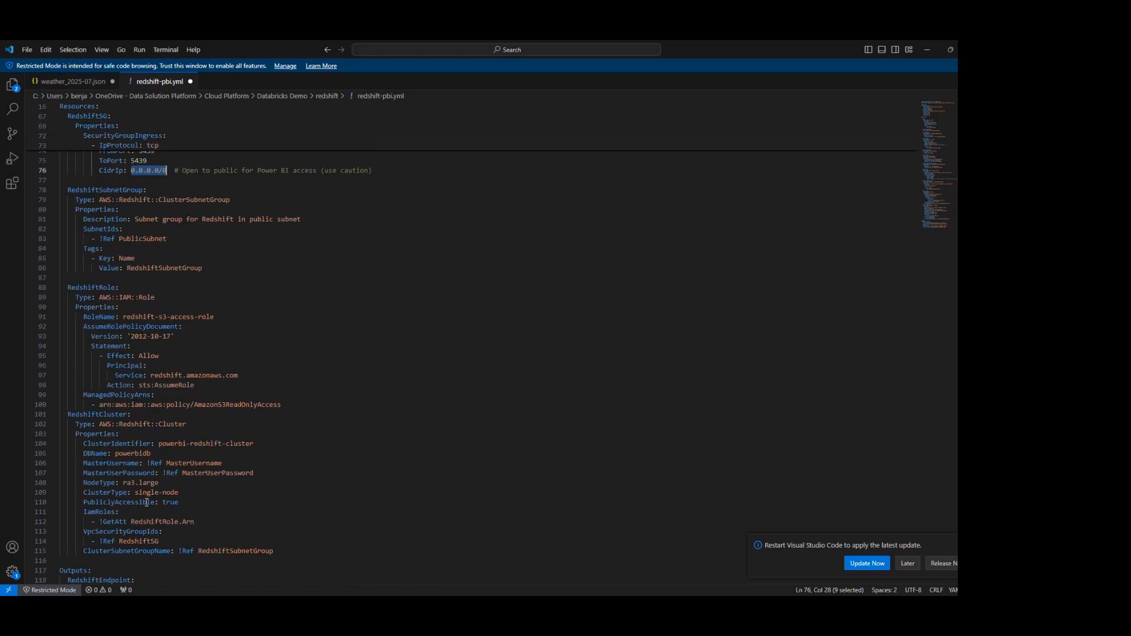
left_click(165, 317)
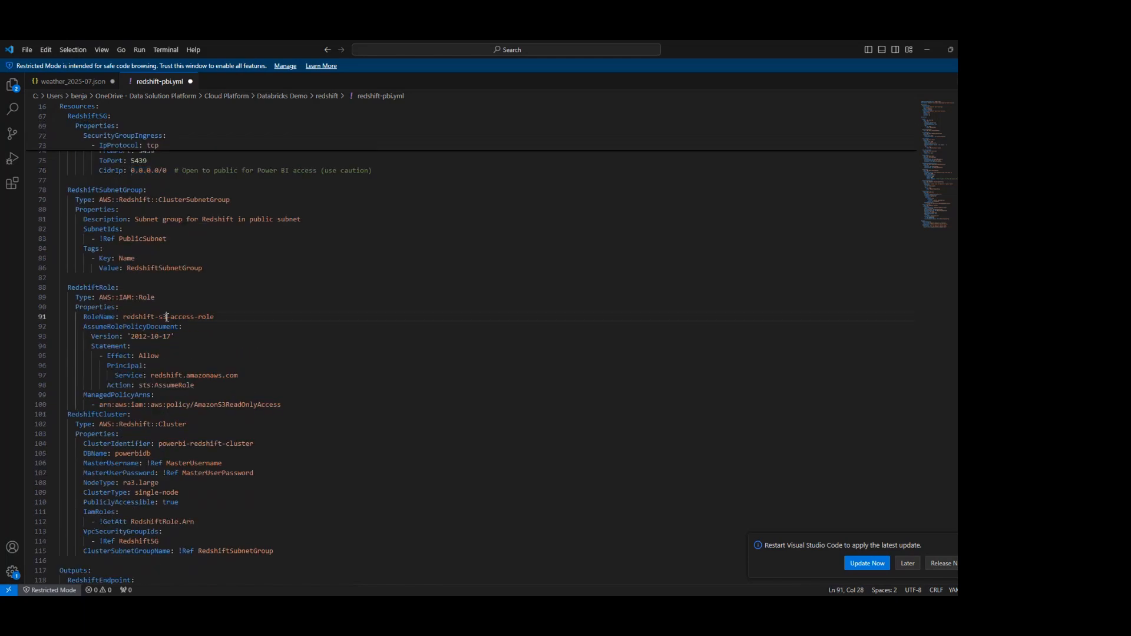
key("BackSpace")
key("BackSpace")
key("BackSpace")
Search the template for other occurrences of "access-role" and close the search.
left_click(203, 317)
left_click_drag(122, 317, 205, 315)
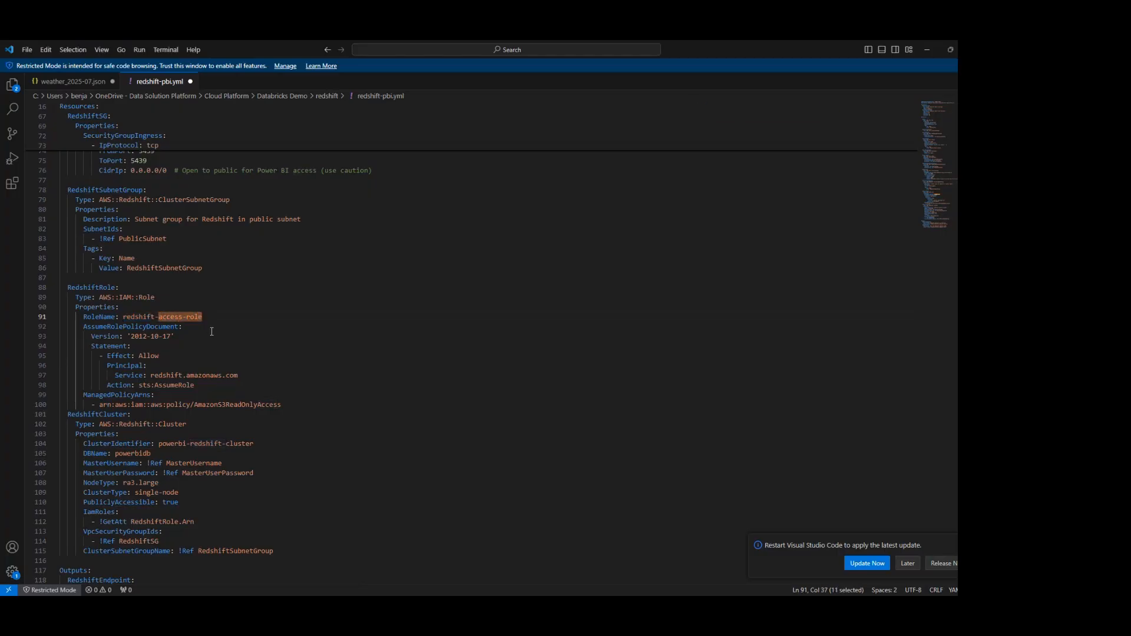
key("ctrl+f")
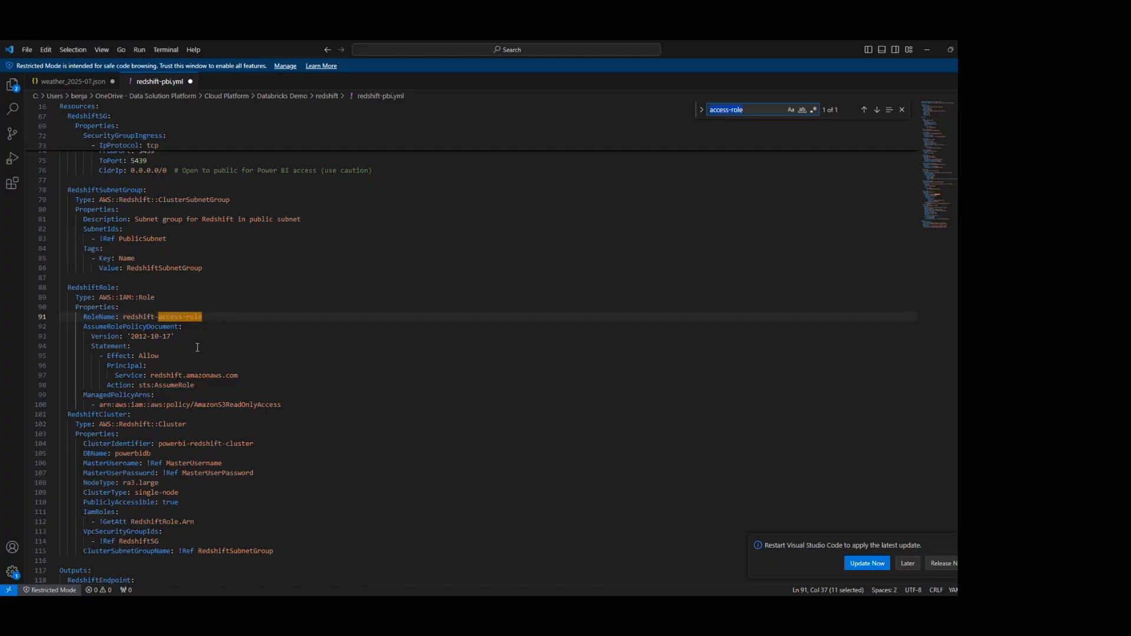
left_click(902, 109)
left_click(224, 330)
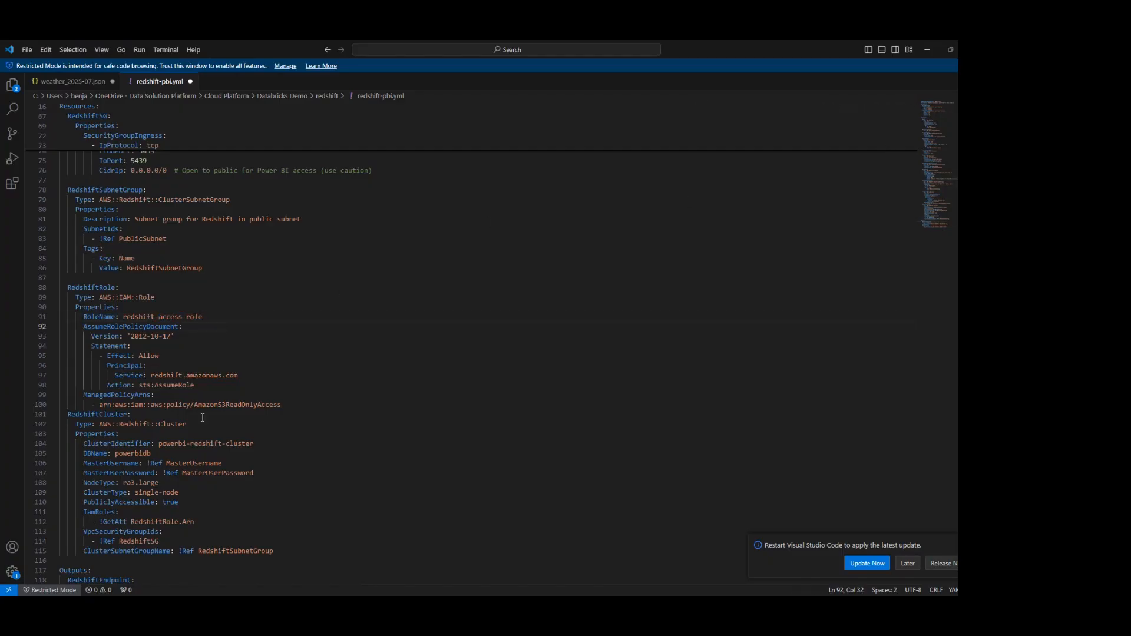
Save the edited redshift-pbi.yml template.
scroll(202, 418, "up", 10)
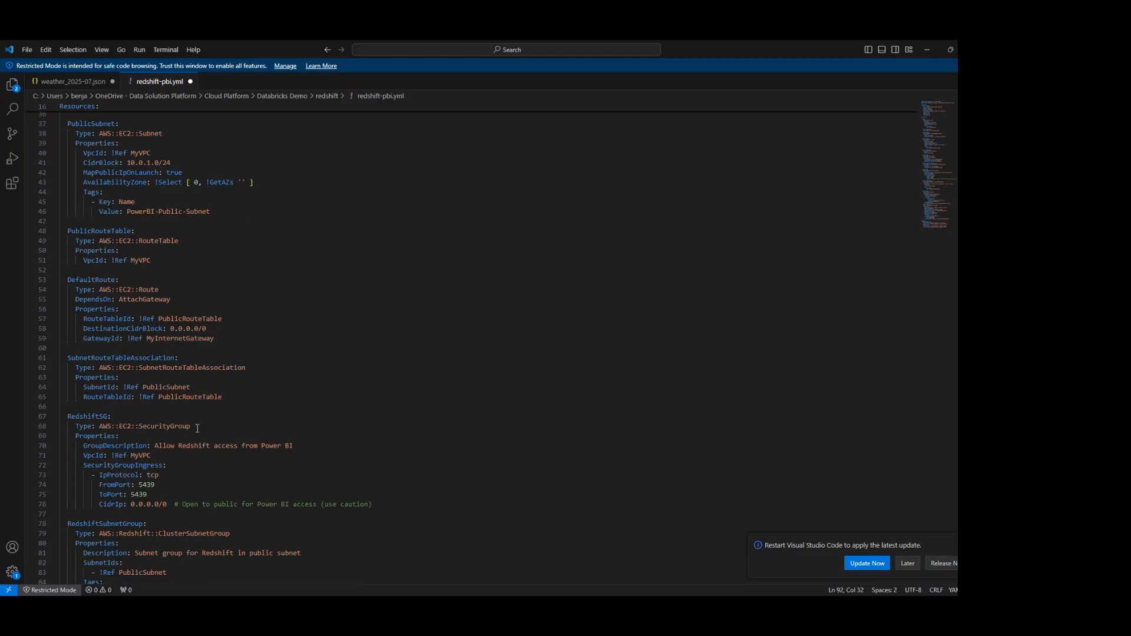
key("ctrl+s")
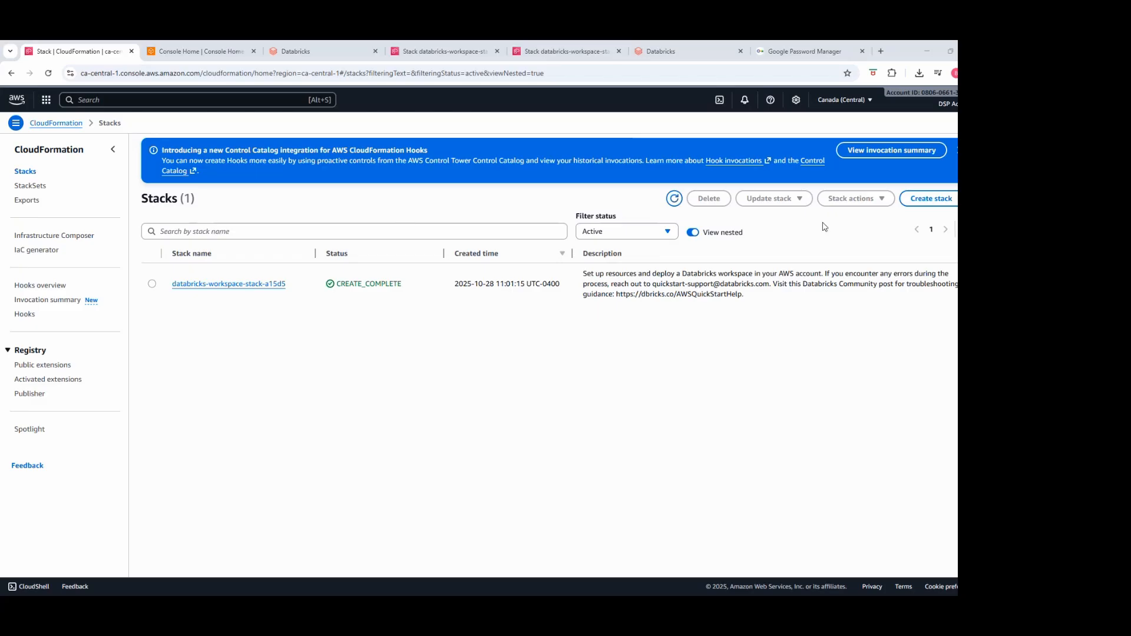
Start creating a CloudFormation stack with new resources, using an uploaded template file as the template source.
left_click(919, 201)
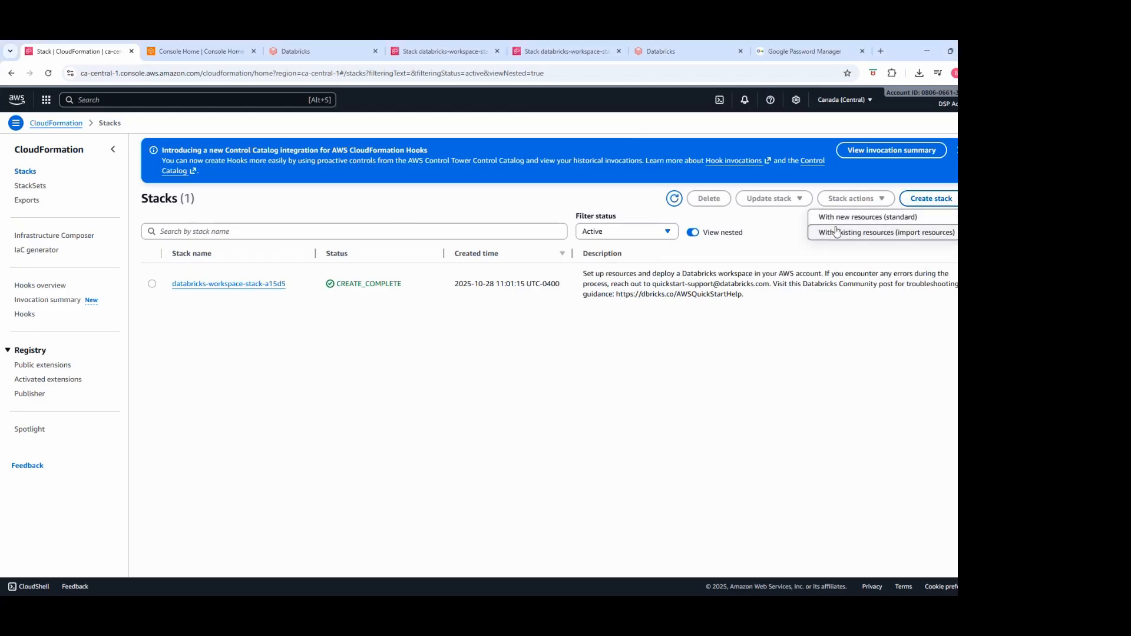
left_click(858, 220)
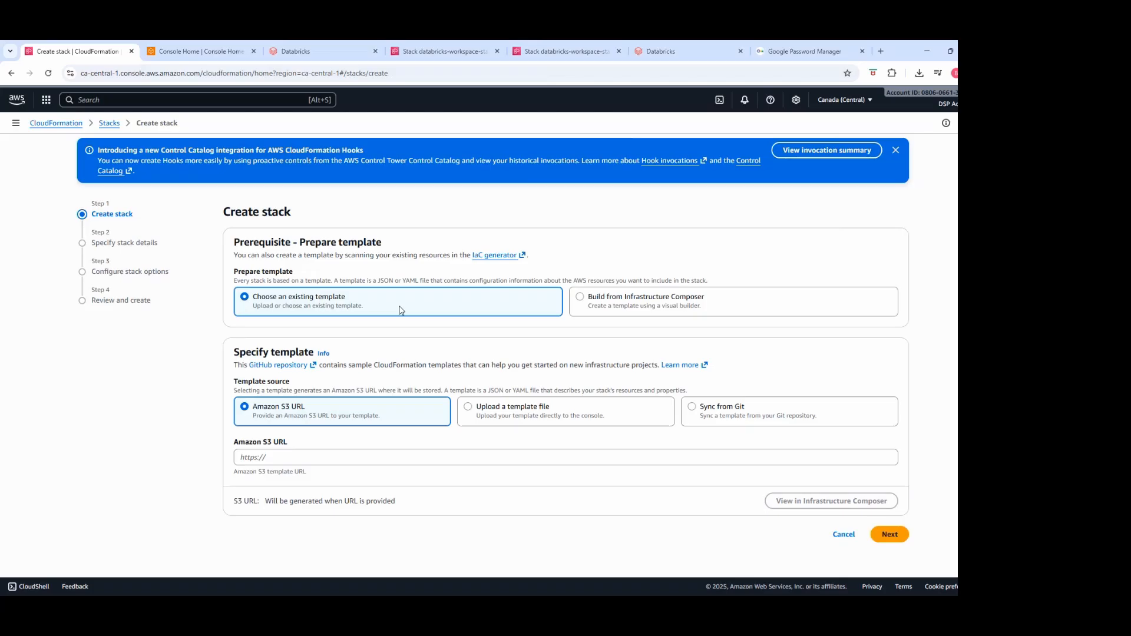
left_click(516, 411)
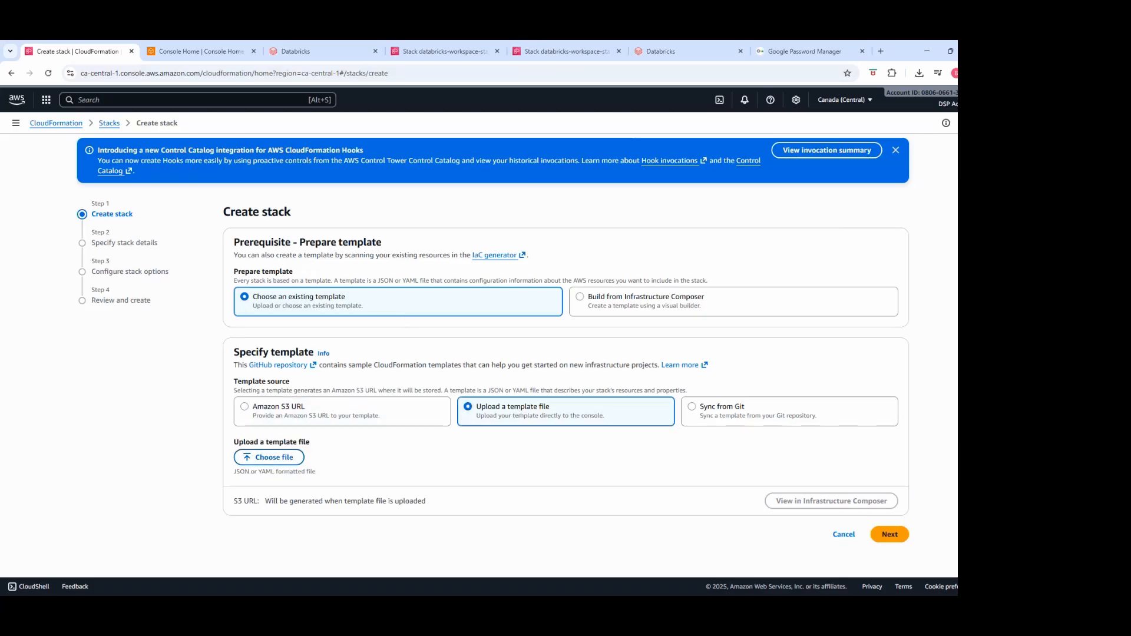
Try to supply redshift-pbi.yml as the stack's template file and continue, repeating the upload once.
left_click_drag(955, 448, 435, 475)
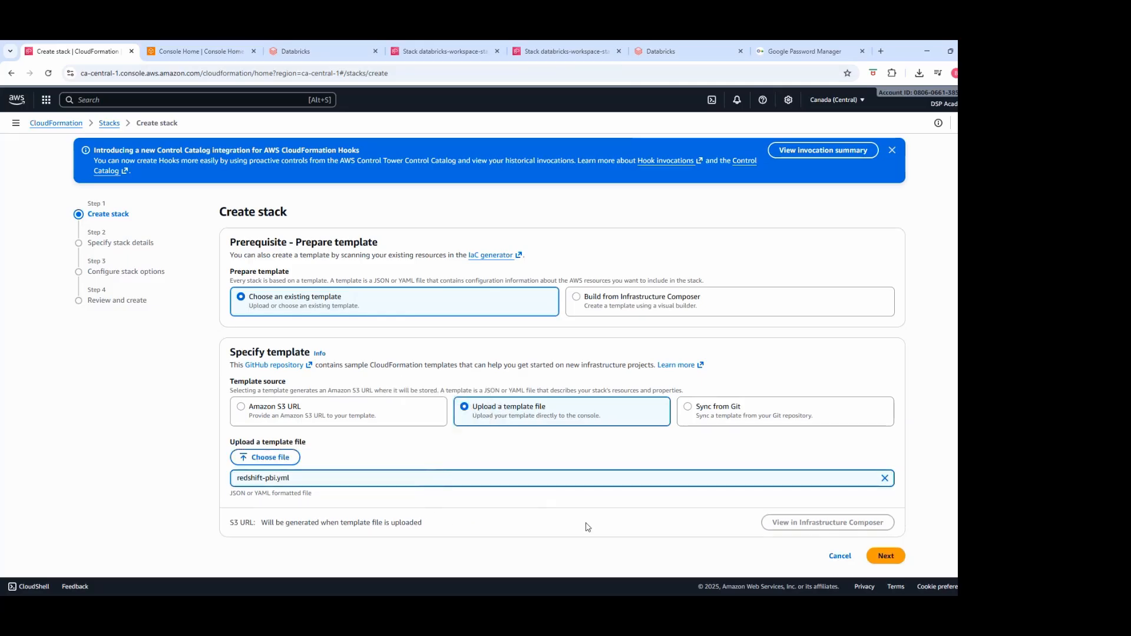
left_click(904, 562)
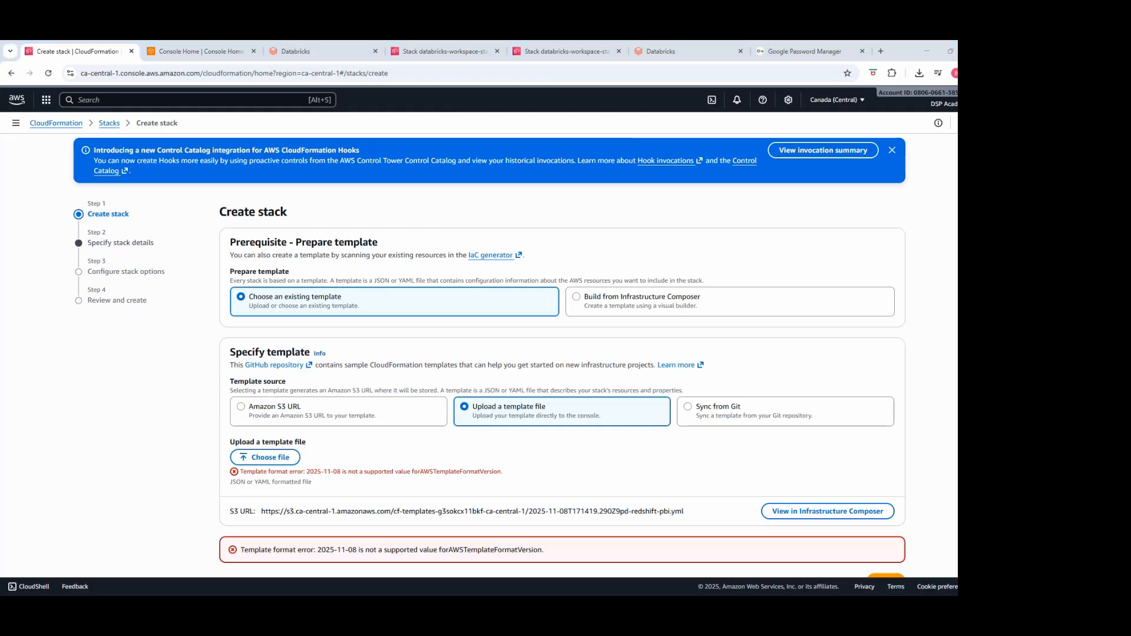
left_click_drag(793, 512, 529, 466)
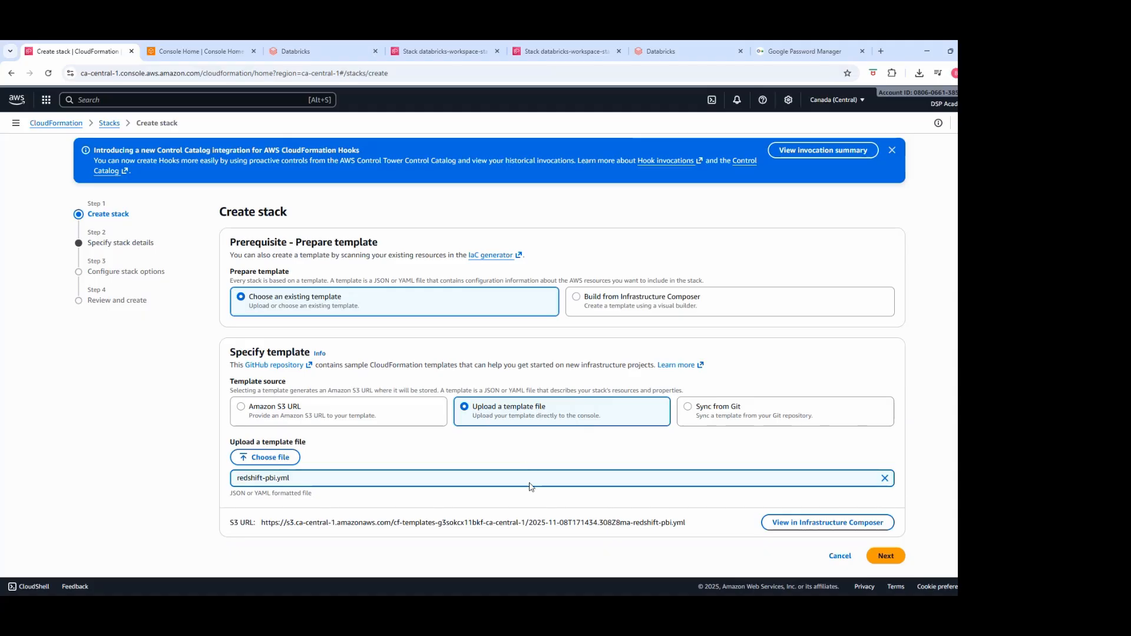
left_click(885, 557)
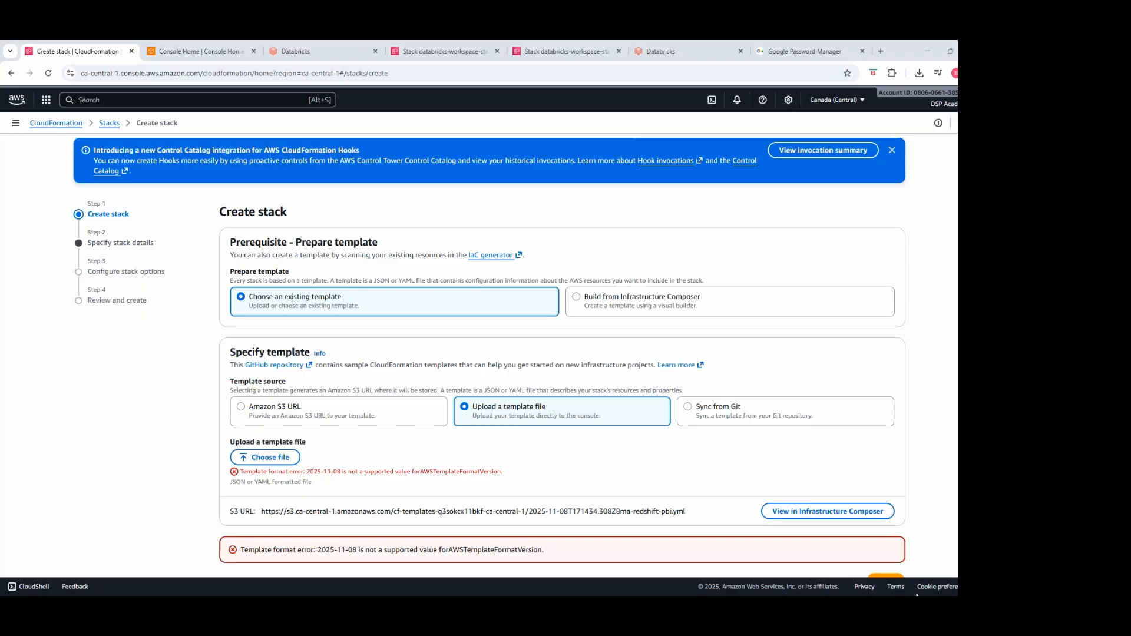
Switch to Visual Studio Code and set AWSTemplateFormatVersion in redshift-pbi.yml to '2010-09-09'.
left_click_drag(648, 593, 420, 219)
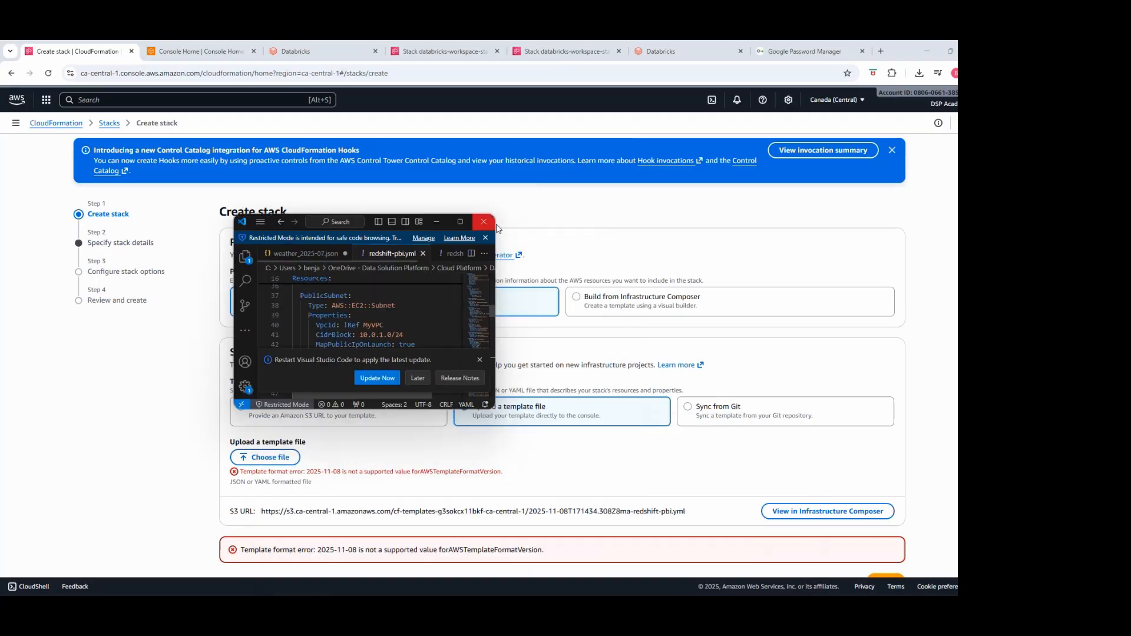
left_click(464, 222)
scroll(206, 154, "up", 10)
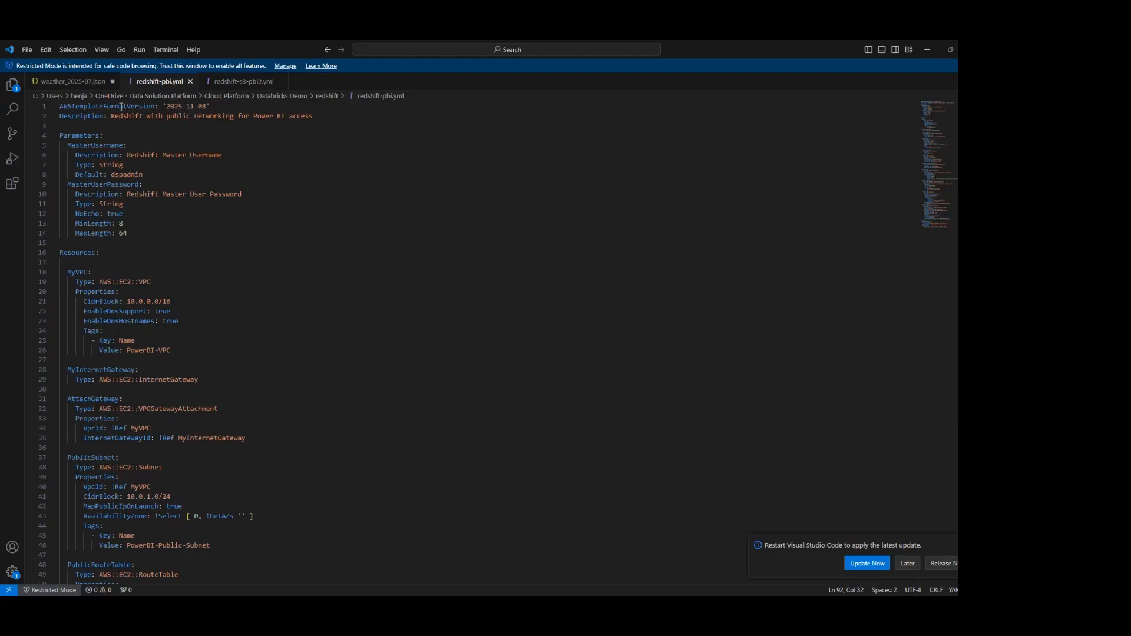
left_click_drag(166, 109, 207, 106)
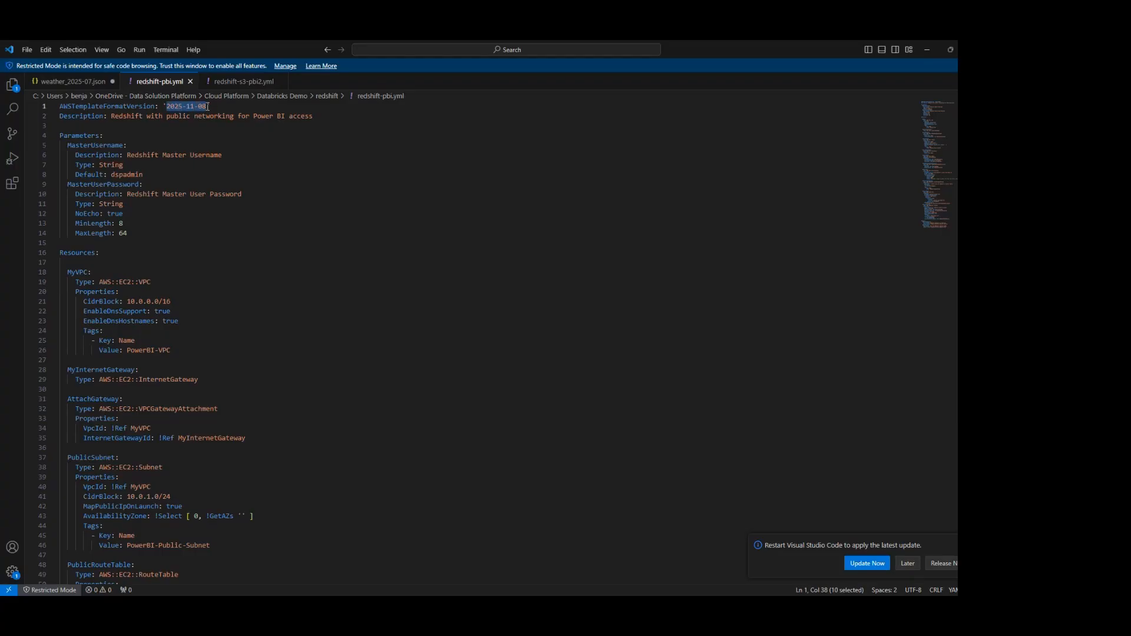
type("2010-09-09")
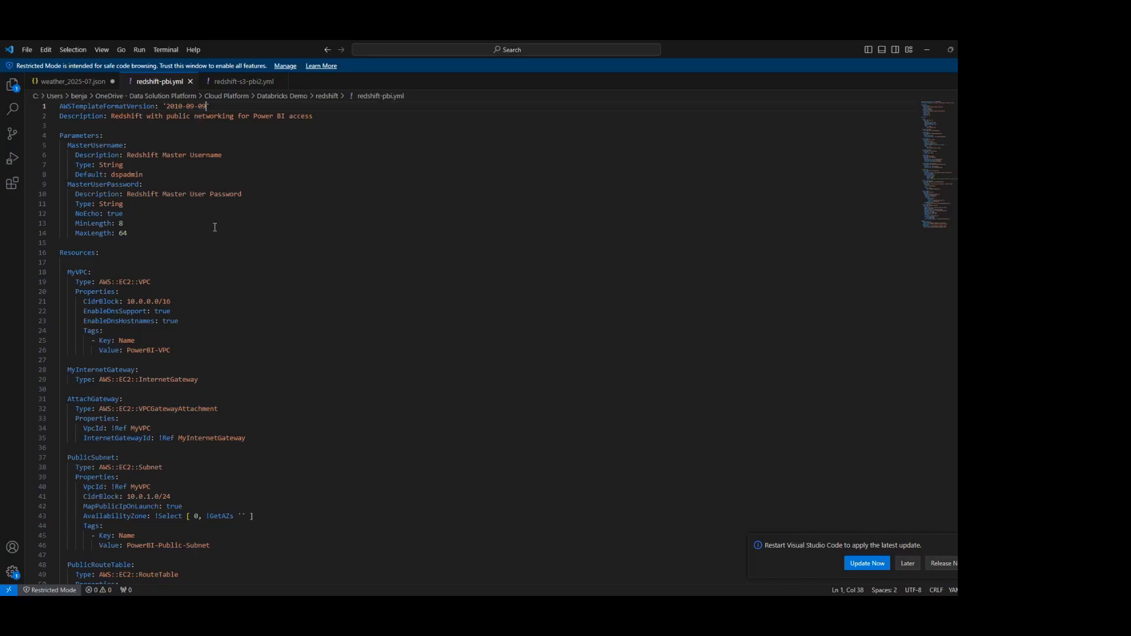
left_click(928, 50)
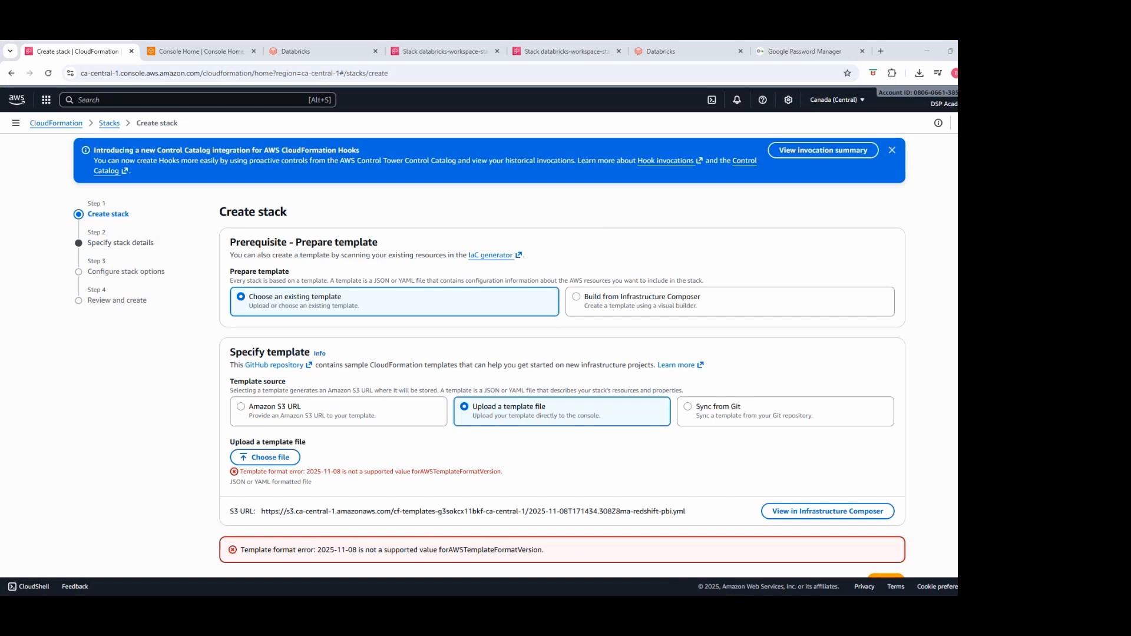
In the AWS console, upload the corrected redshift-pbi.yml as the template file and proceed to the stack details.
left_click_drag(757, 579, 555, 473)
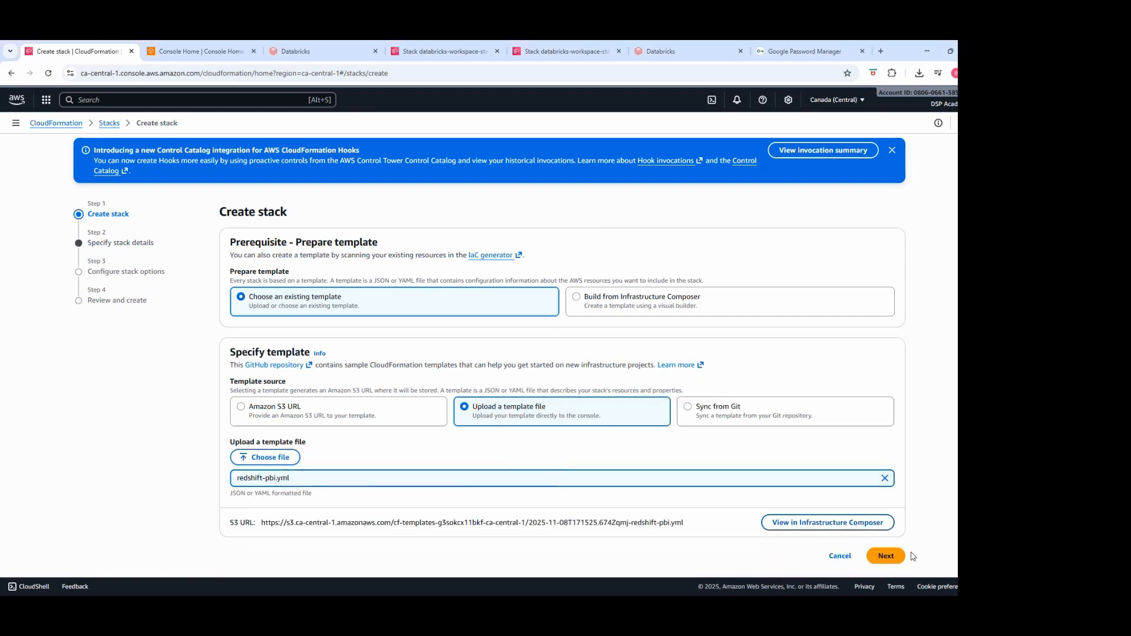
left_click(888, 555)
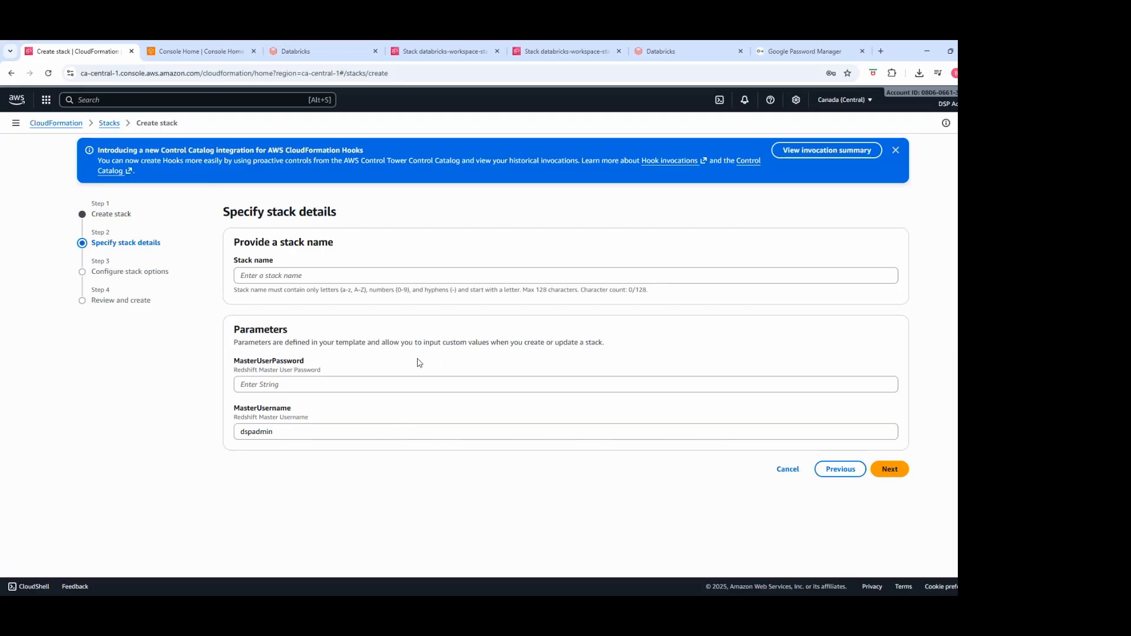
left_click(368, 276)
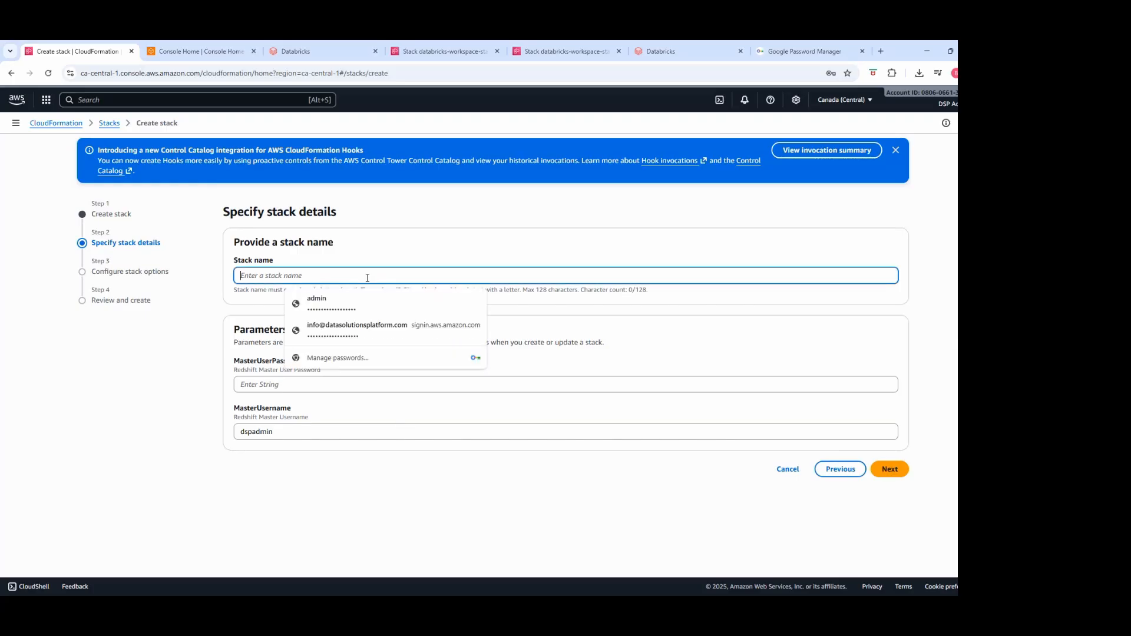
type("Dsp")
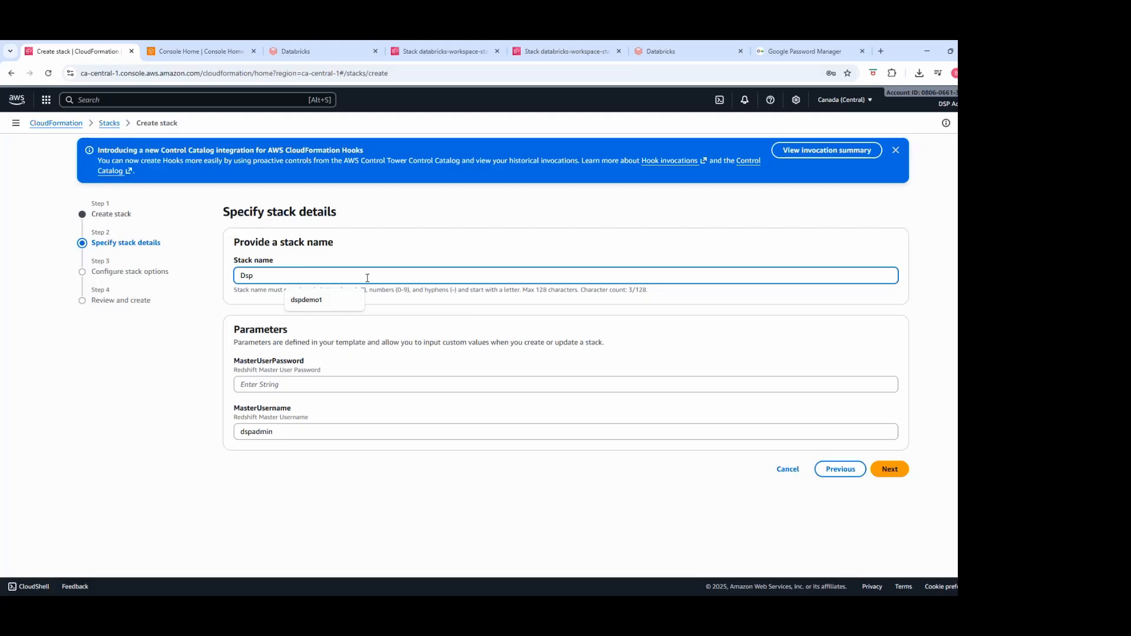
type(" Dem")
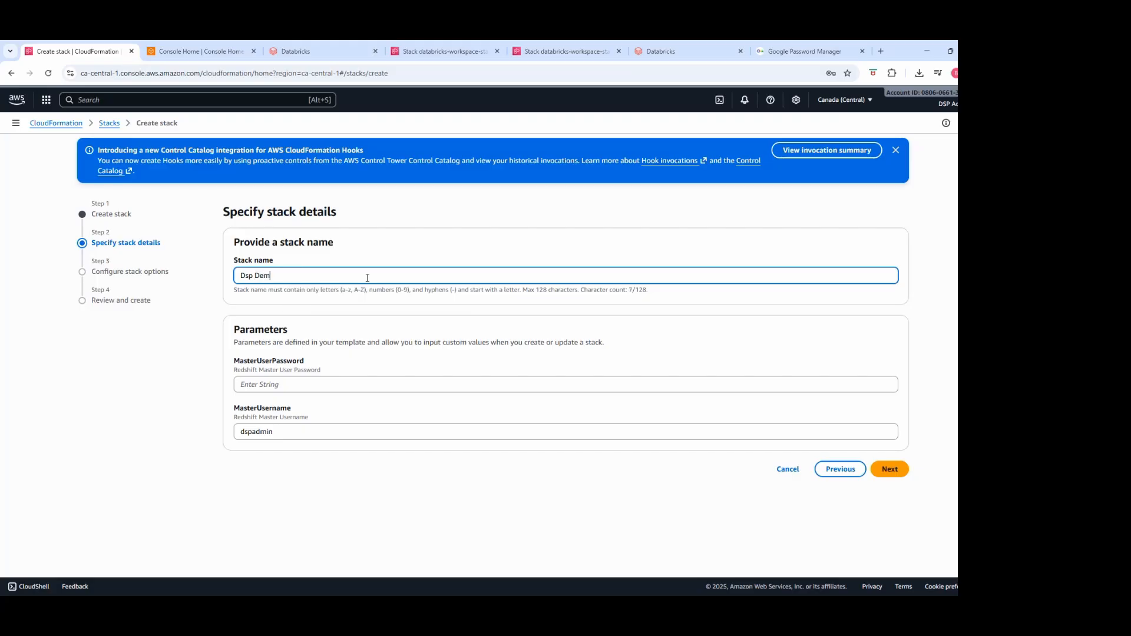
key("BackSpace")
key("BackSpace")
key("BackSpace")
key("BackSpace")
key("BackSpace")
key("BackSpace")
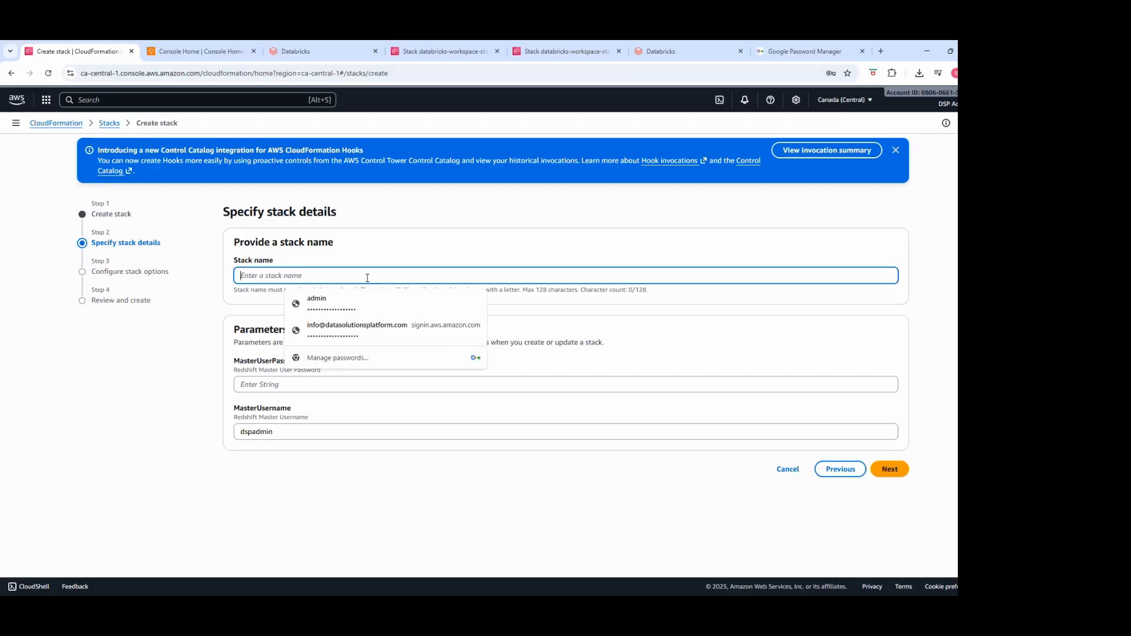
Enter "Redshift DSP Demo" as the stack name.
type("Res")
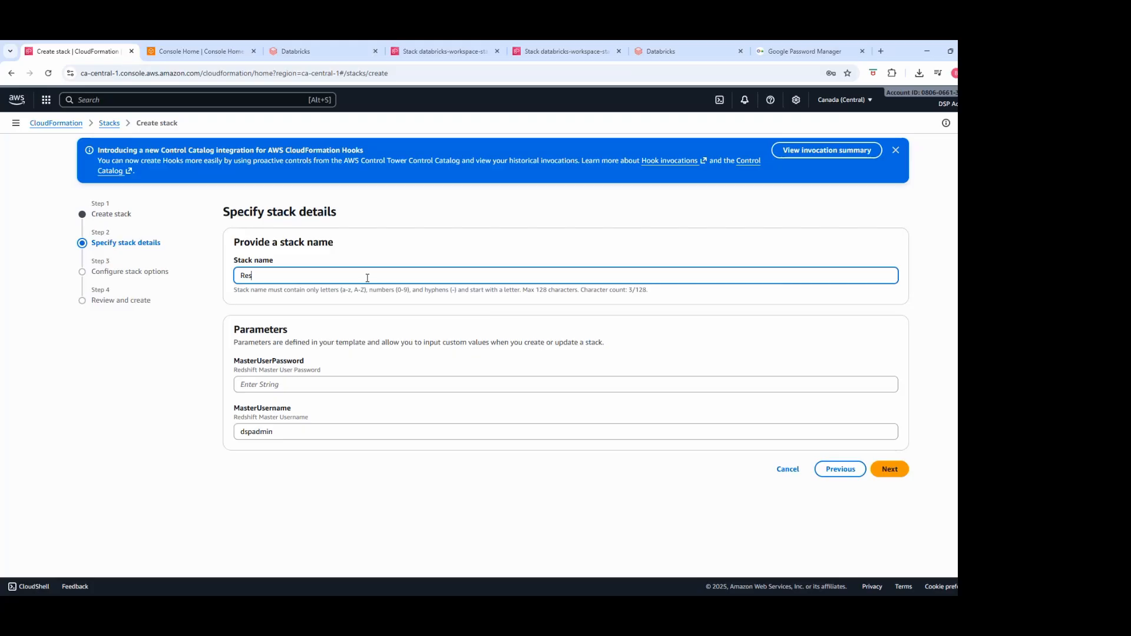
type("hift")
type("d")
left_click(367, 277)
type("DSP Demo")
Fill in the MasterUserPassword parameter with the Redshift master user password.
left_click(281, 380)
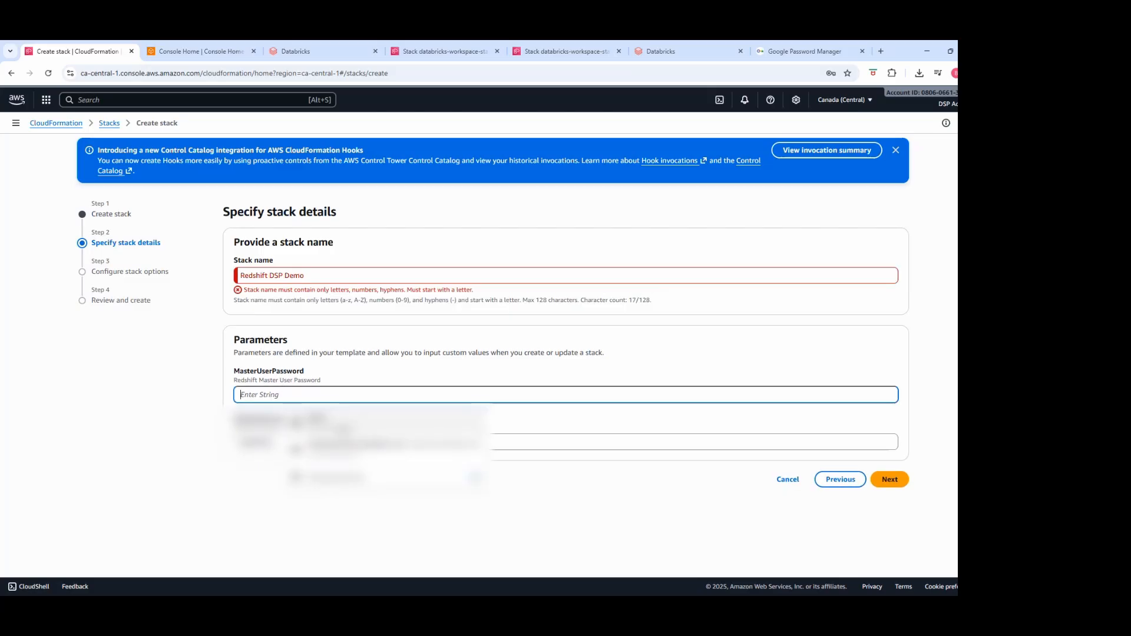
left_click(261, 442)
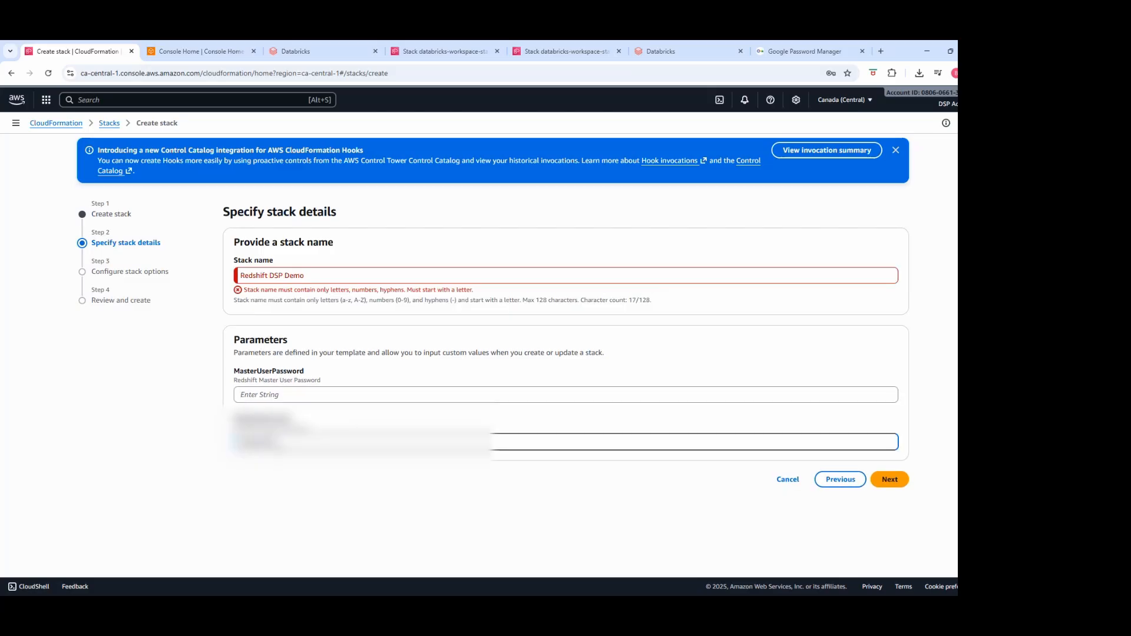
left_click(279, 395)
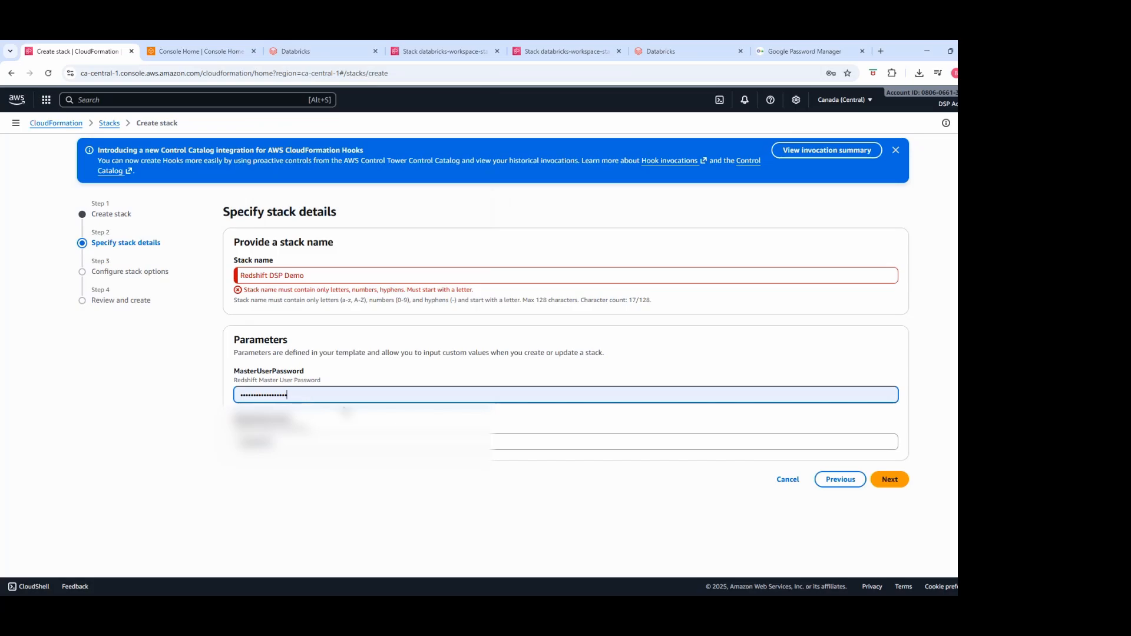
Replace the spaces in the stack name with hyphens to make it Redshift-DSP-Demo, and proceed to the stack options.
left_click(307, 276)
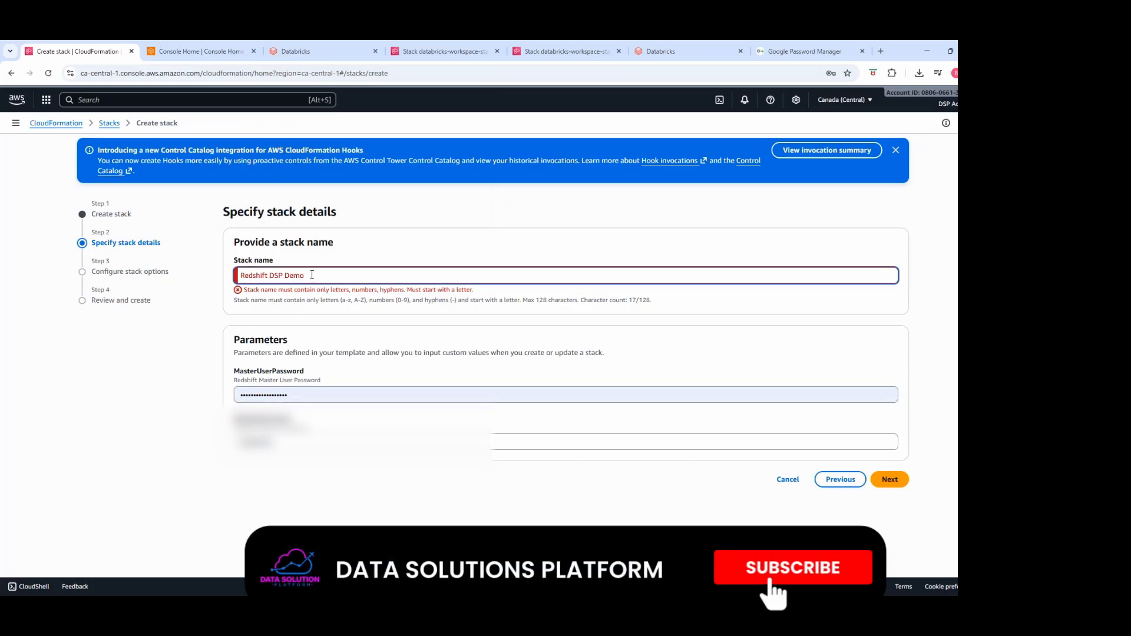
key("Left")
key("Left")
key("Left")
key("Left")
key("Left")
key("Left")
key("Left")
key("Left")
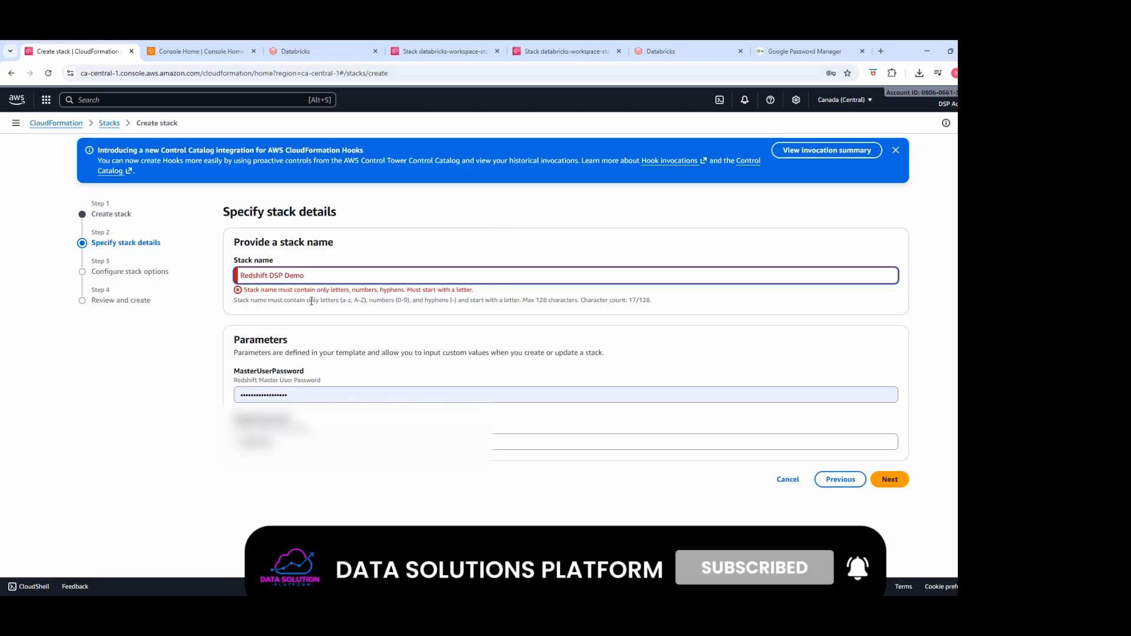
key("BackSpace")
type("-")
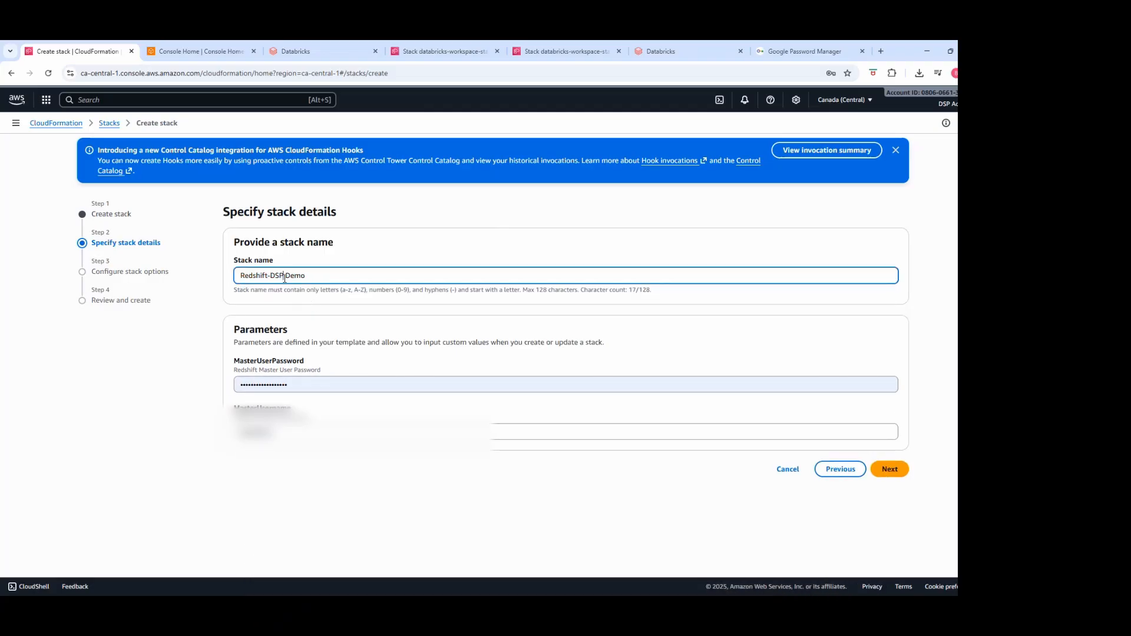
key("BackSpace")
type("-")
left_click(396, 432)
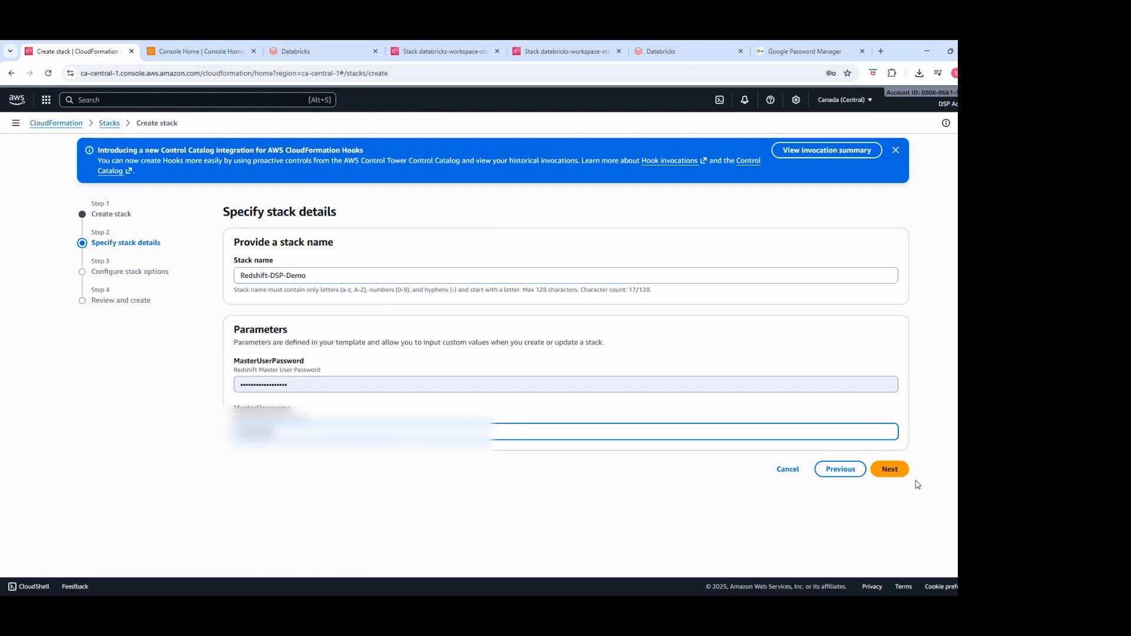
left_click(891, 470)
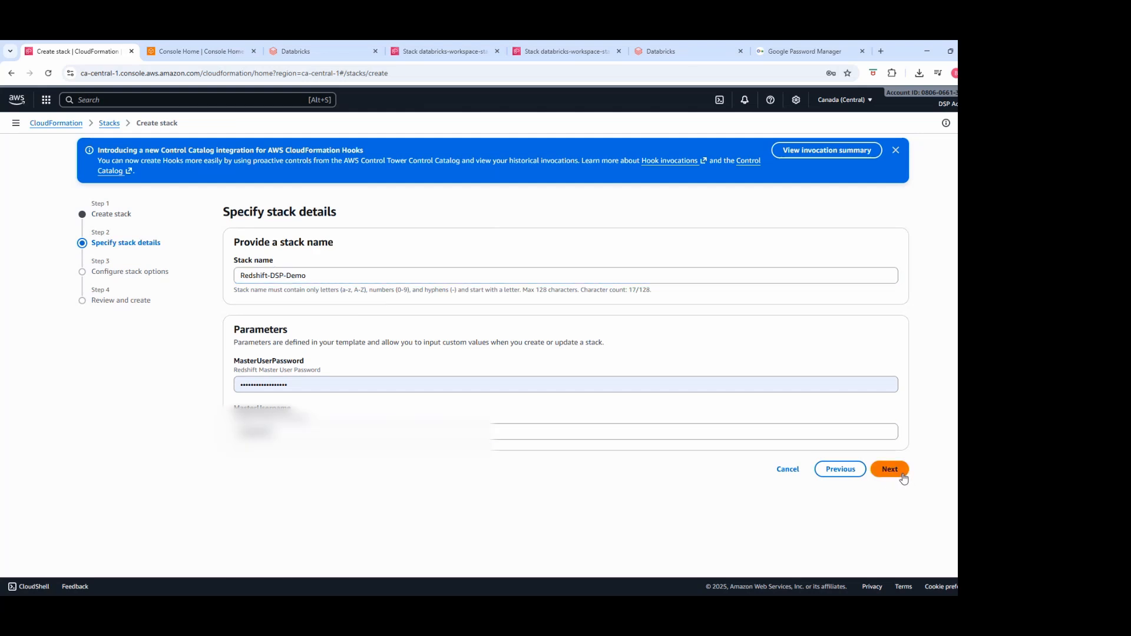
Submit the stack with the default options, acknowledging that CloudFormation might create IAM resources with custom names.
scroll(627, 417, "down", 3)
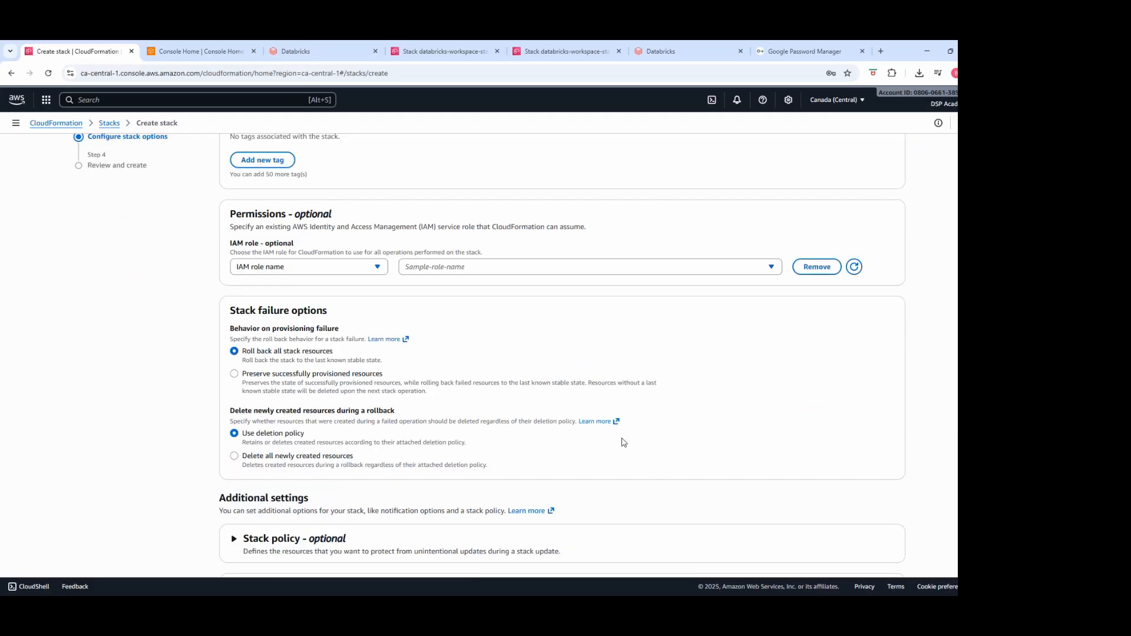
scroll(630, 455, "up", 3)
scroll(631, 482, "down", 7)
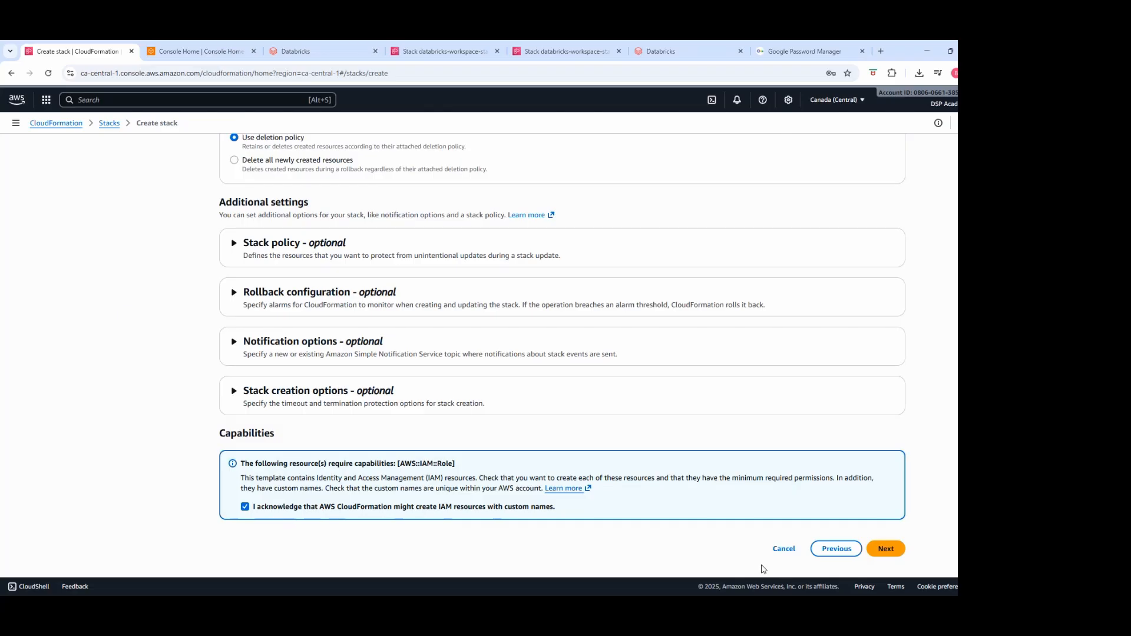
left_click(890, 550)
scroll(610, 468, "down", 15)
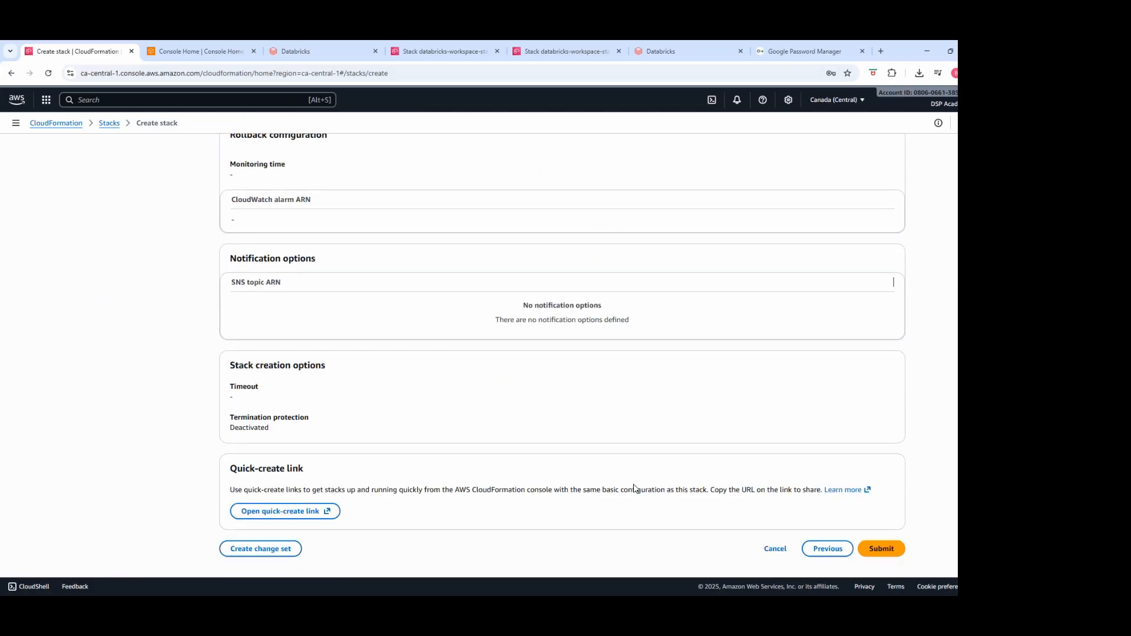
left_click(880, 549)
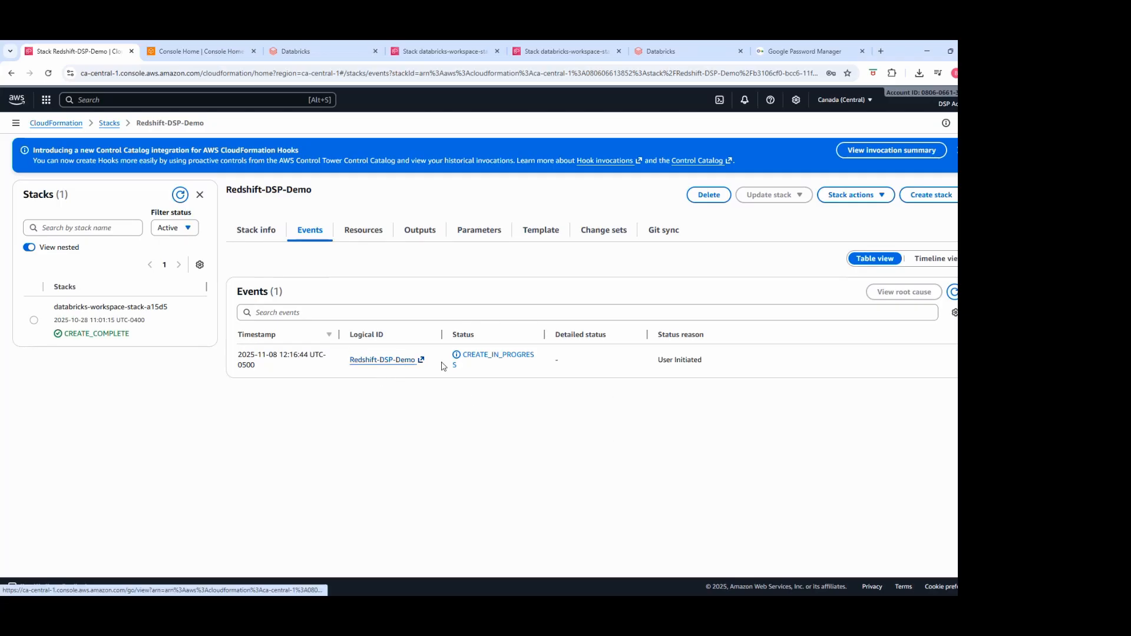
Open the Redshift-DSP-Demo stack and examine its creation events, refreshing the page for the latest progress.
left_click(394, 363)
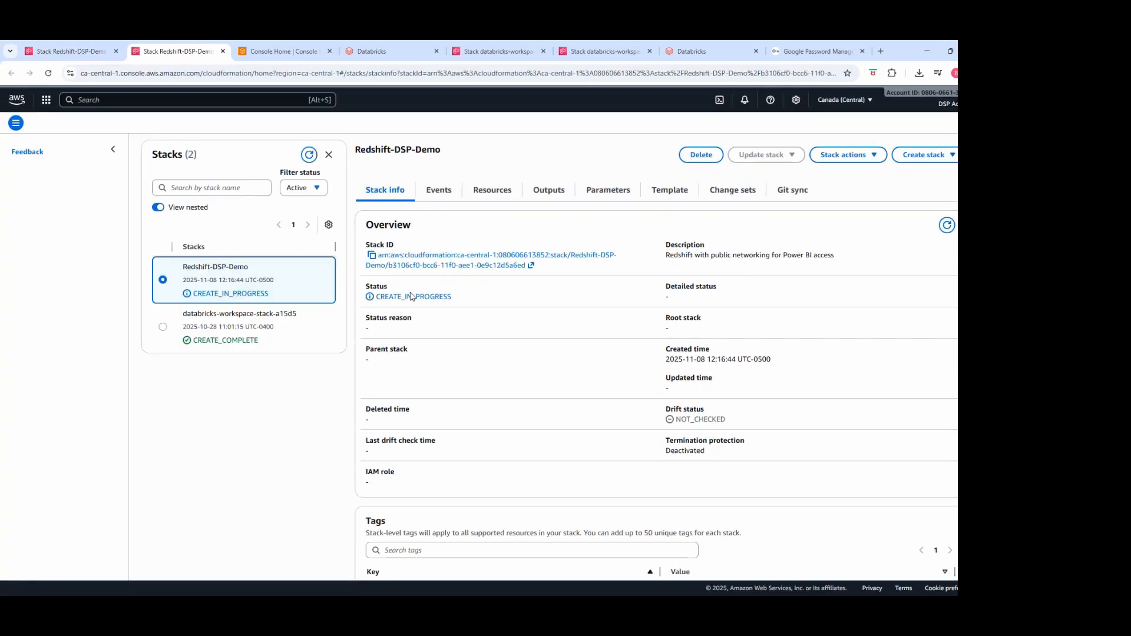
left_click(442, 241)
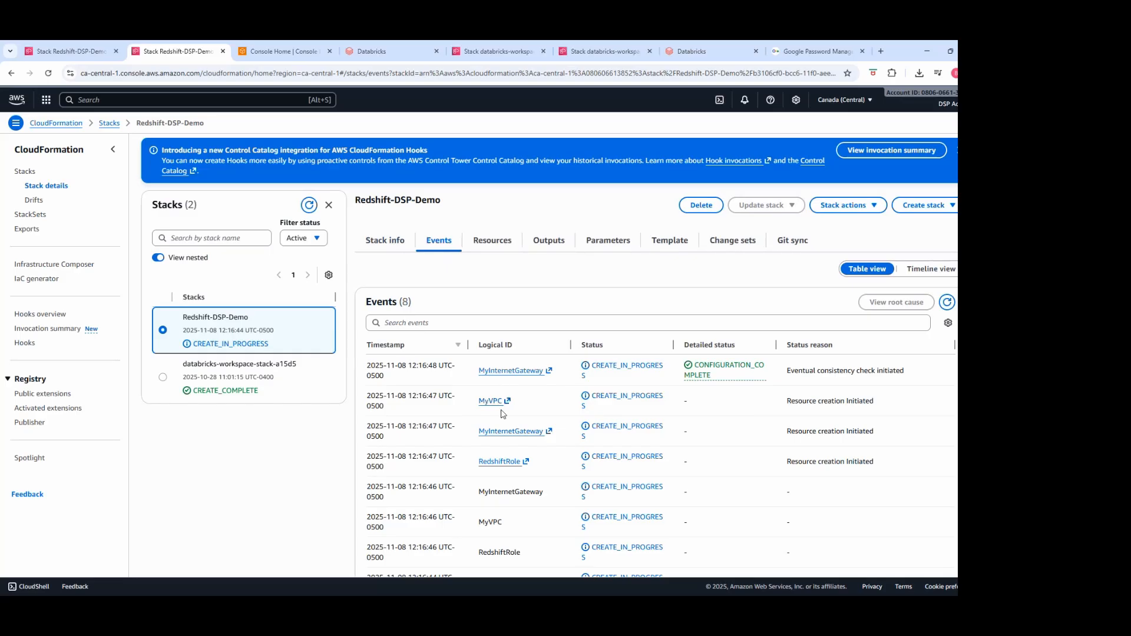
scroll(506, 459, "down", 1)
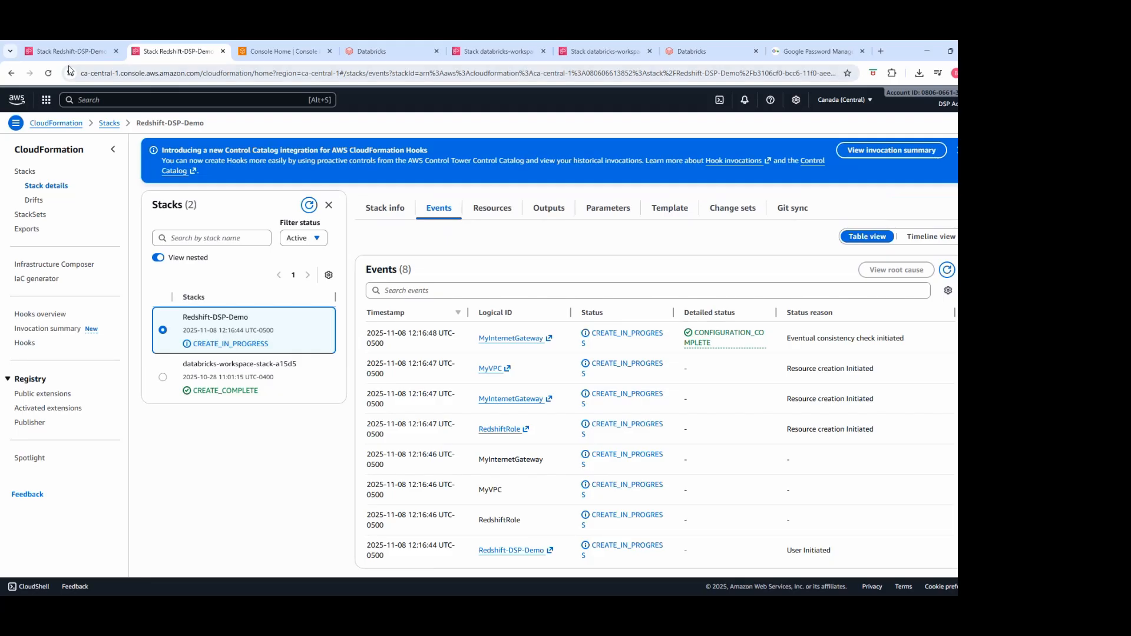
left_click(48, 73)
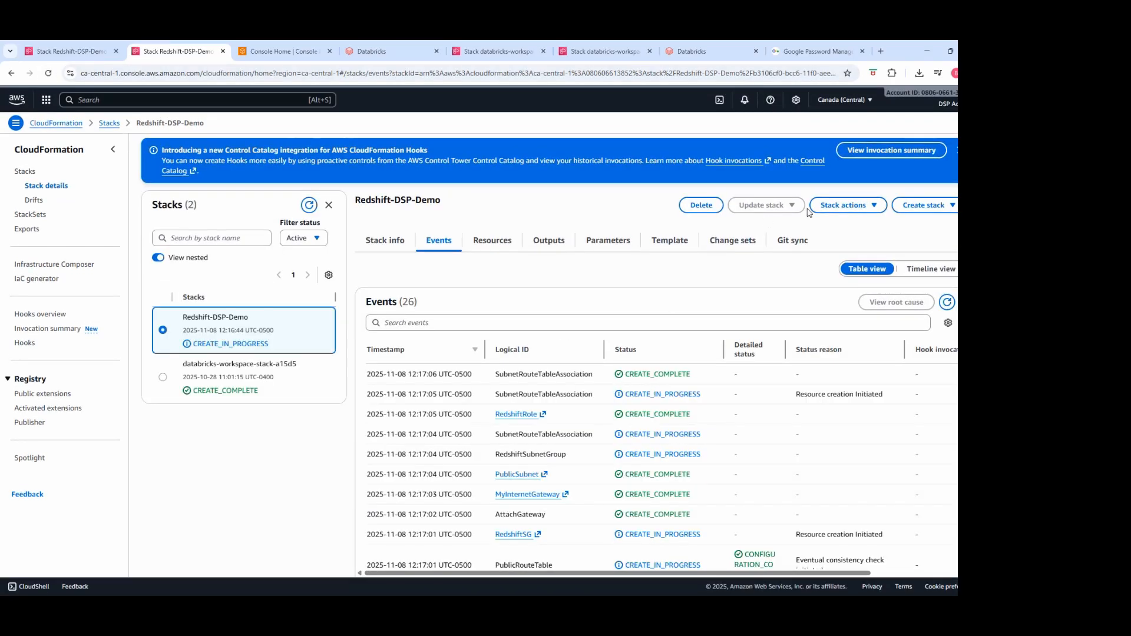
Search the AWS services for "red" and open Amazon Redshift's provisioned clusters dashboard.
scroll(663, 339, "down", 8)
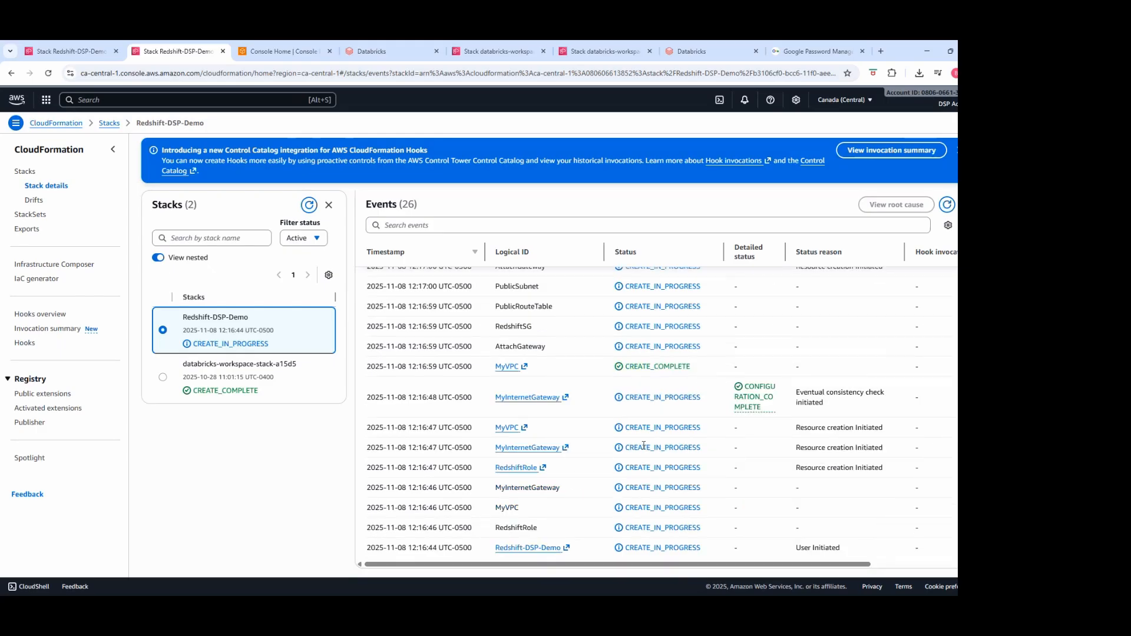
left_click(56, 53)
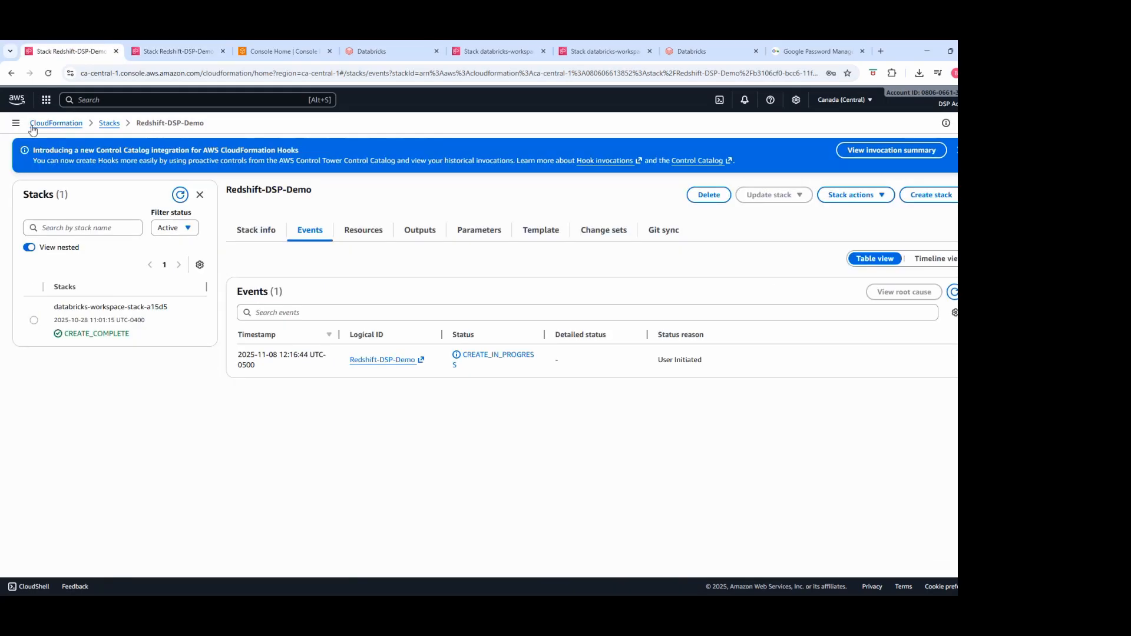
left_click(17, 102)
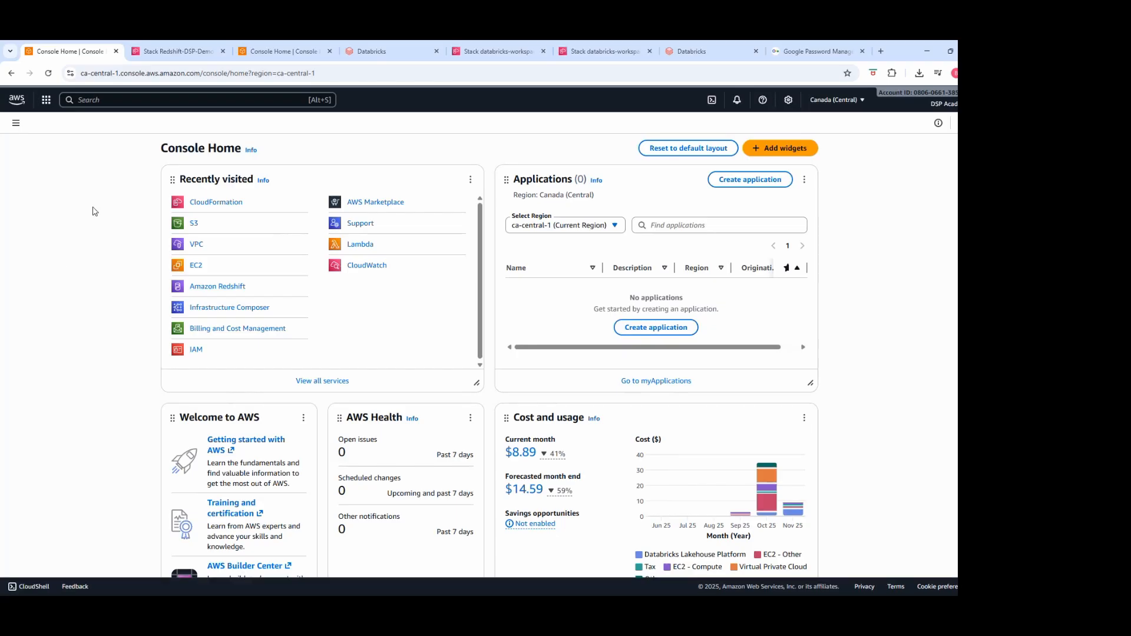
left_click(119, 103)
type("red")
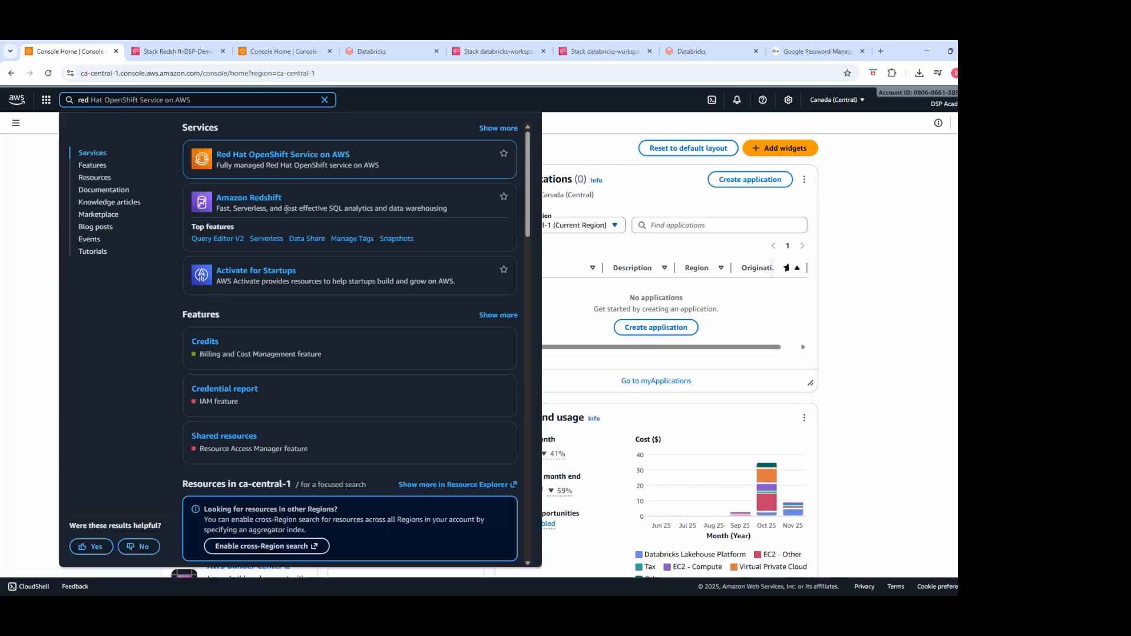
left_click(251, 234)
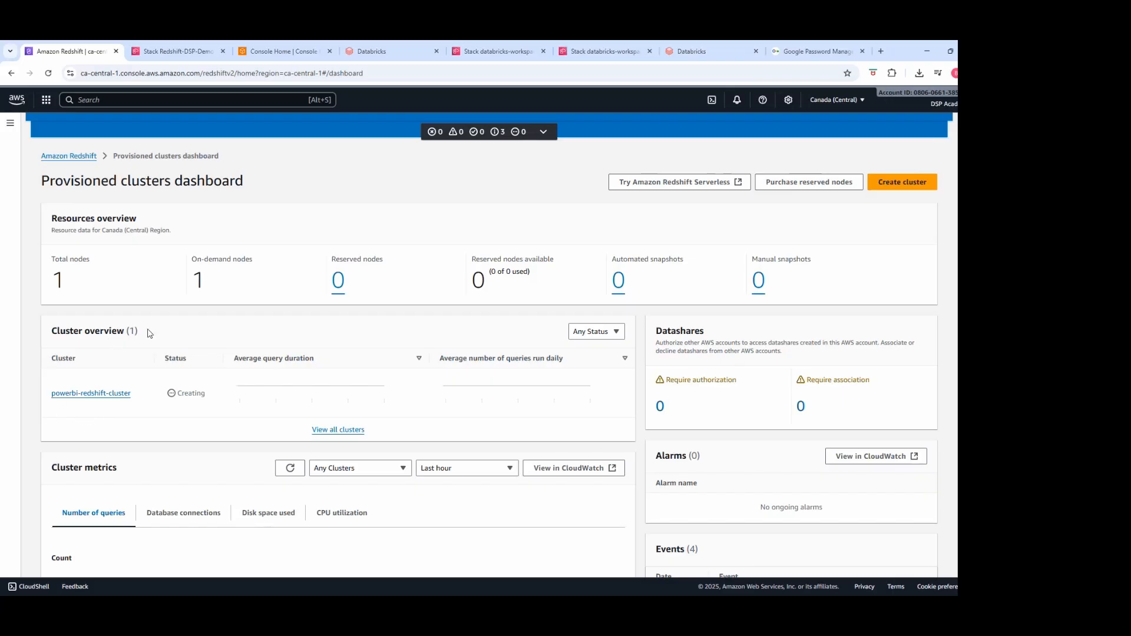
Refresh the Redshift-DSP-Demo stack events and the Redshift clusters dashboard to check the deployment progress.
left_click(179, 54)
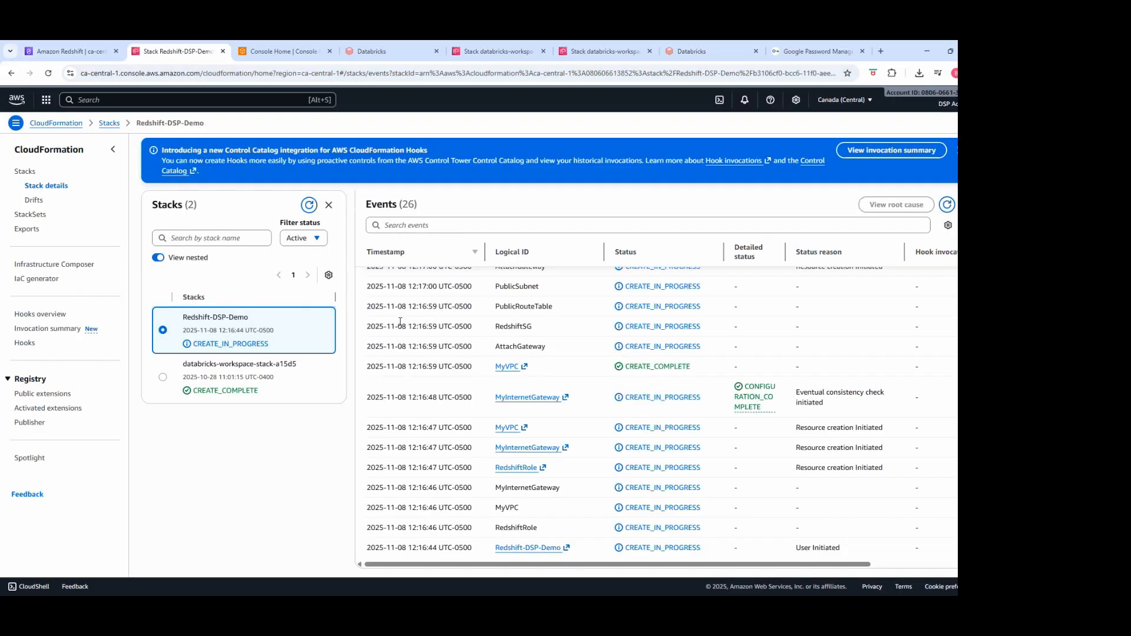
left_click(46, 74)
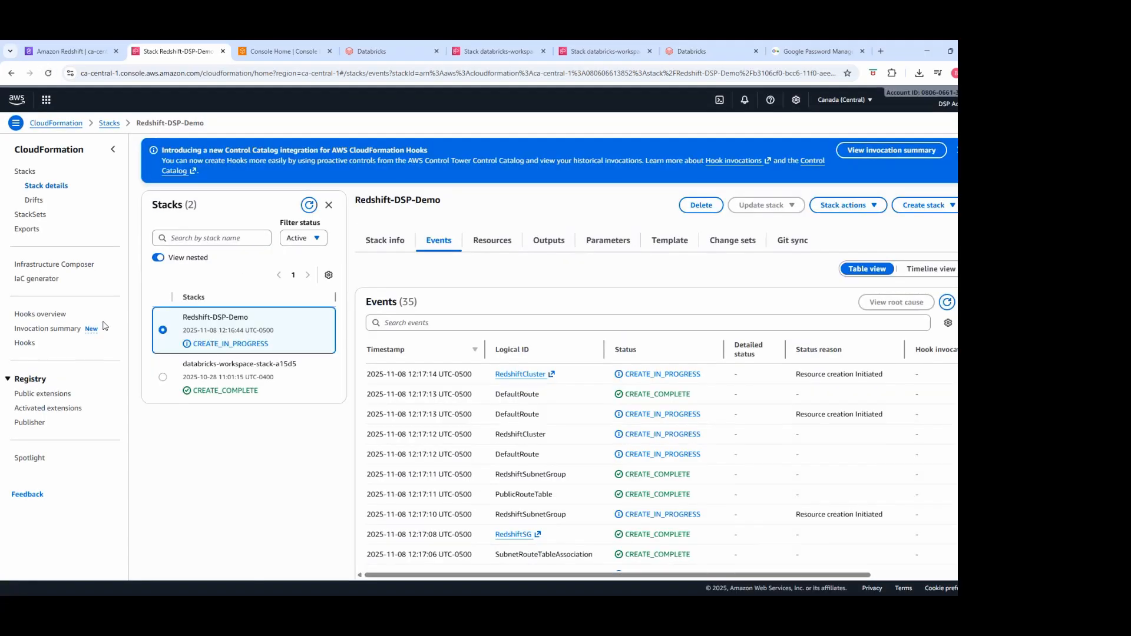
scroll(450, 414, "down", 10)
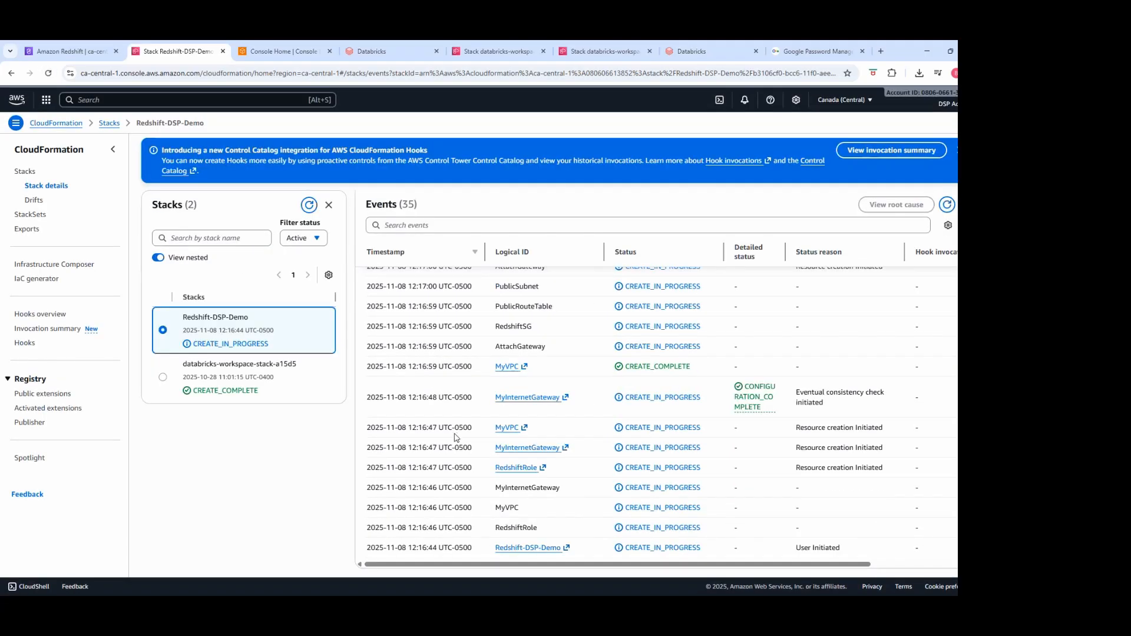
scroll(451, 437, "up", 8)
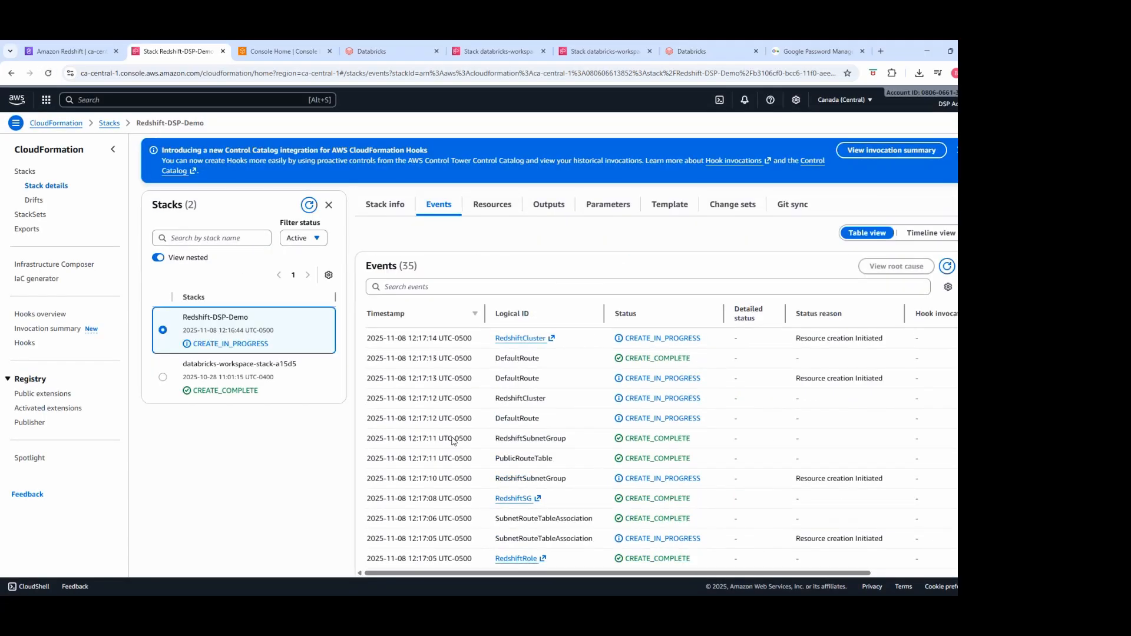
left_click(66, 51)
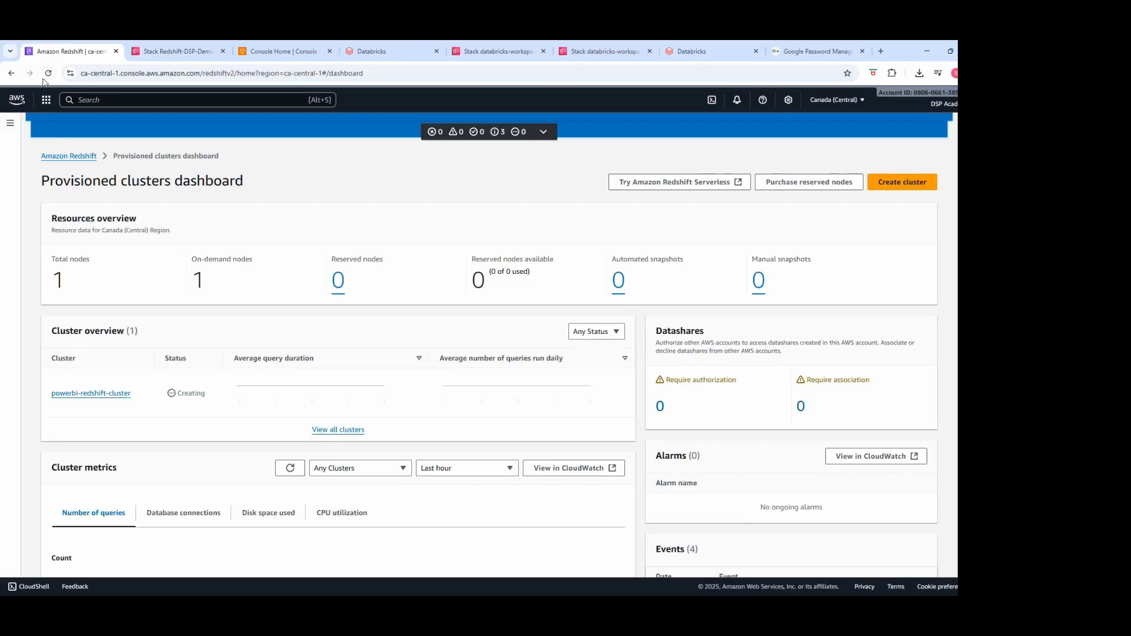
left_click(48, 73)
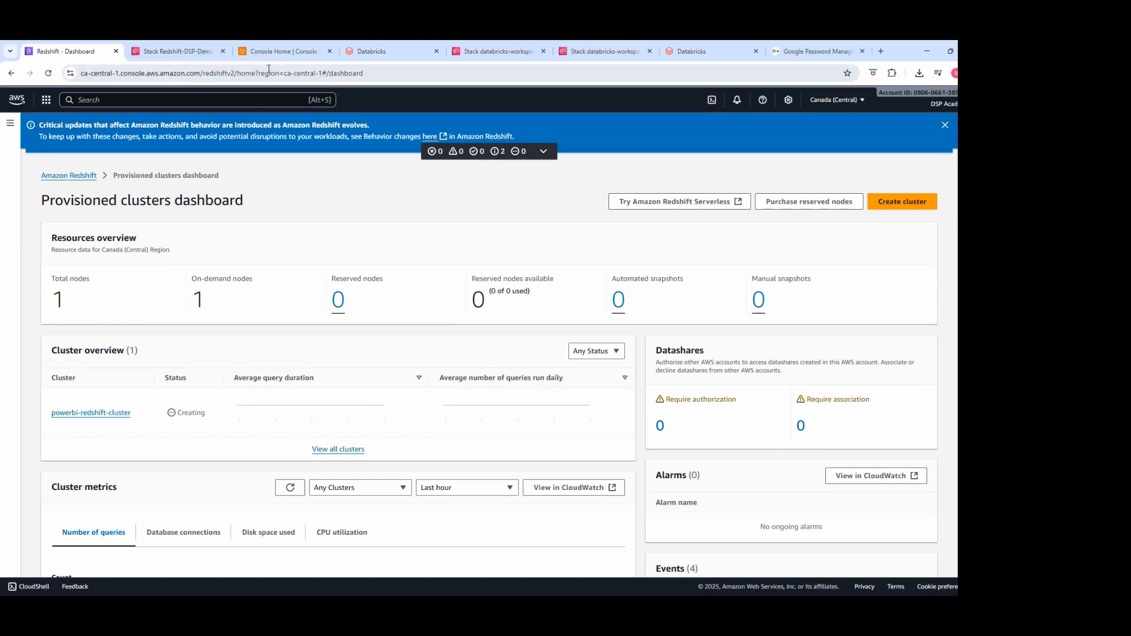
Examine the Redshift-DSP-Demo stack's events for the creation status of its network, security group and role resources.
left_click(183, 51)
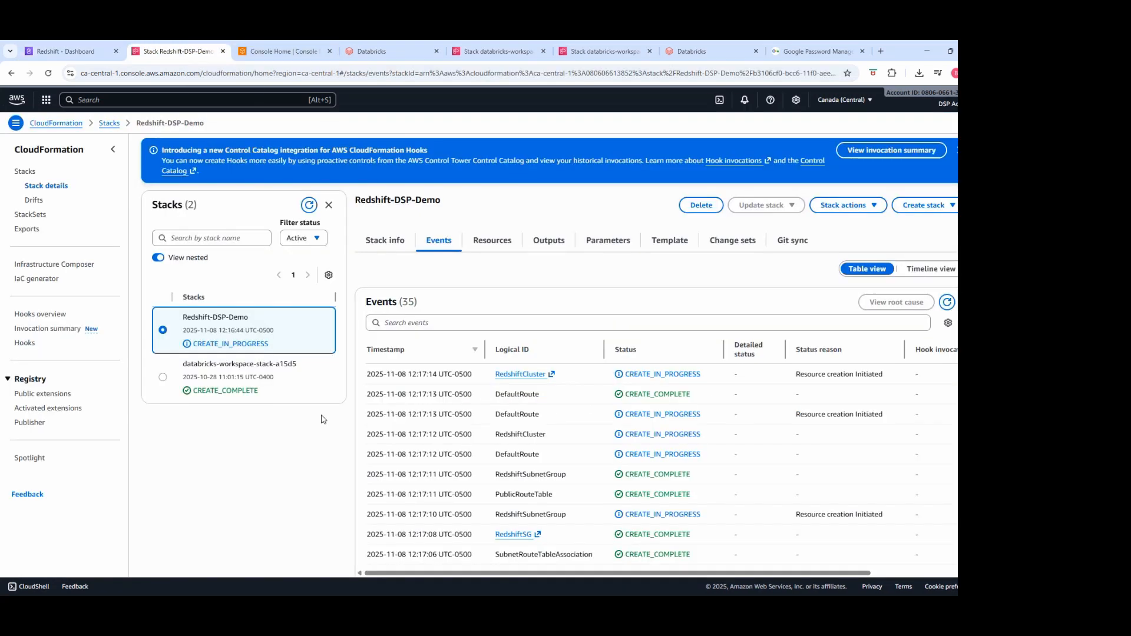
scroll(536, 407, "down", 3)
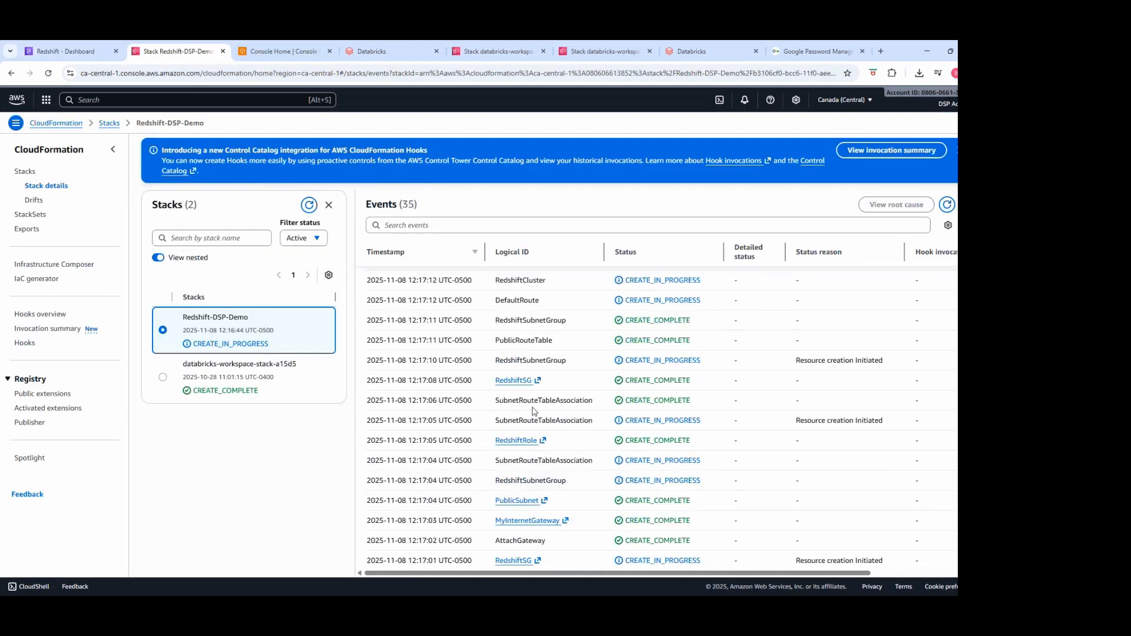
scroll(564, 415, "up", 2)
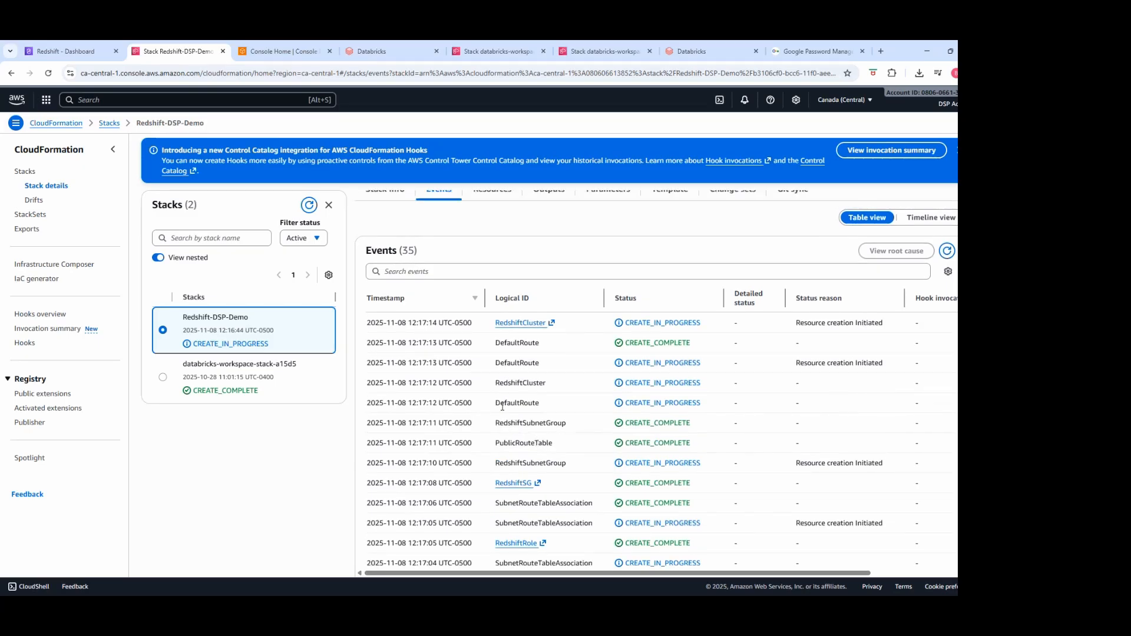
scroll(514, 412, "down", 3)
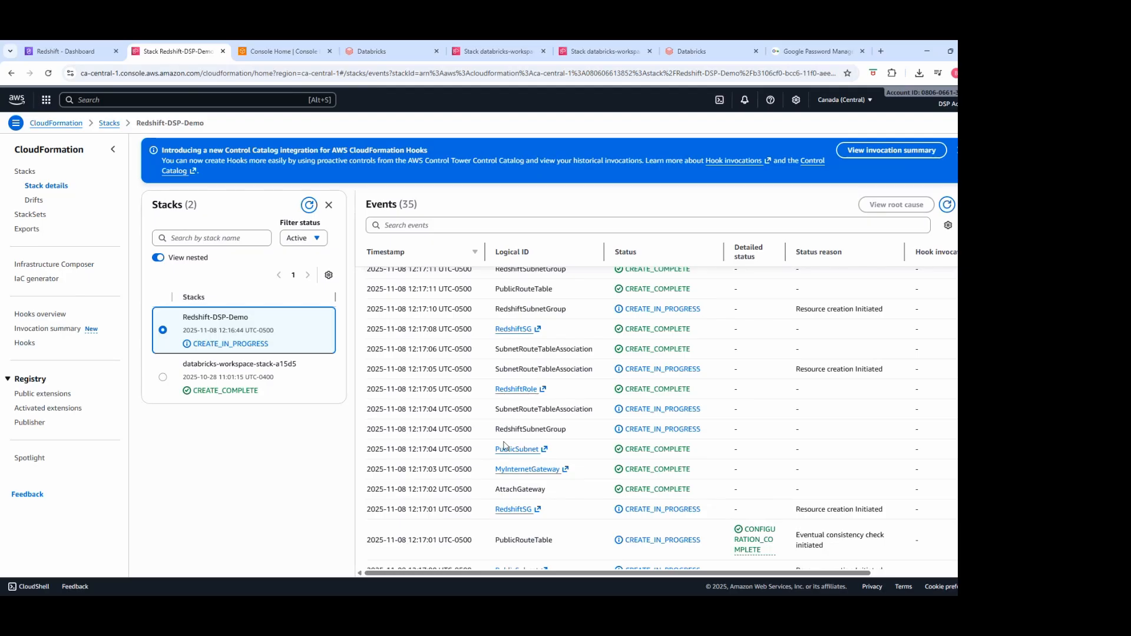
scroll(503, 448, "down", 1)
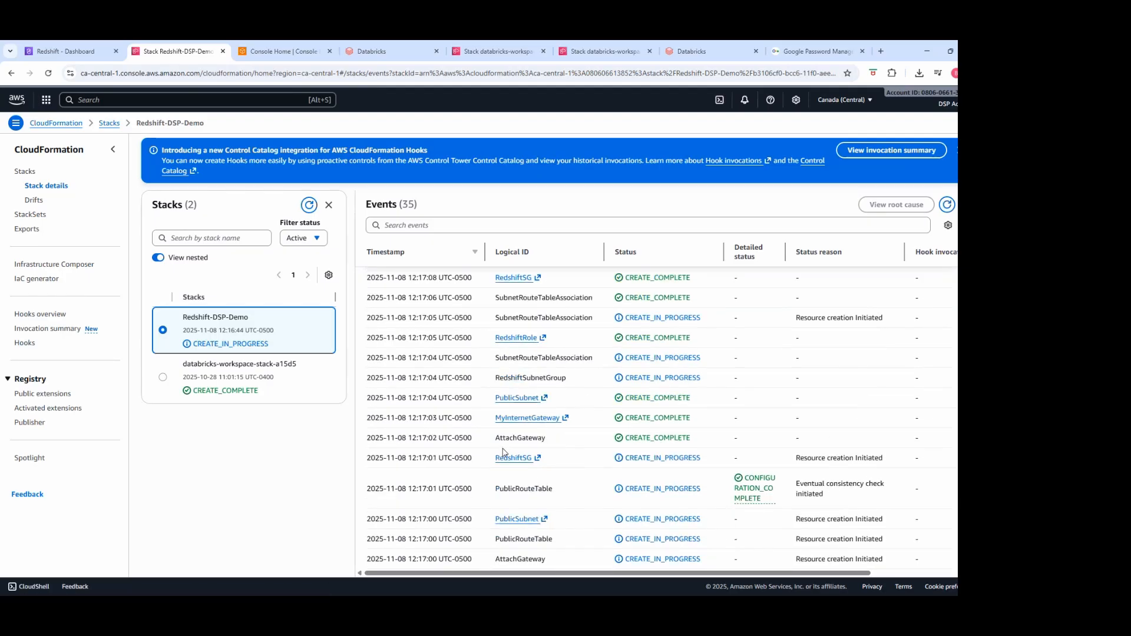
scroll(503, 453, "down", 3)
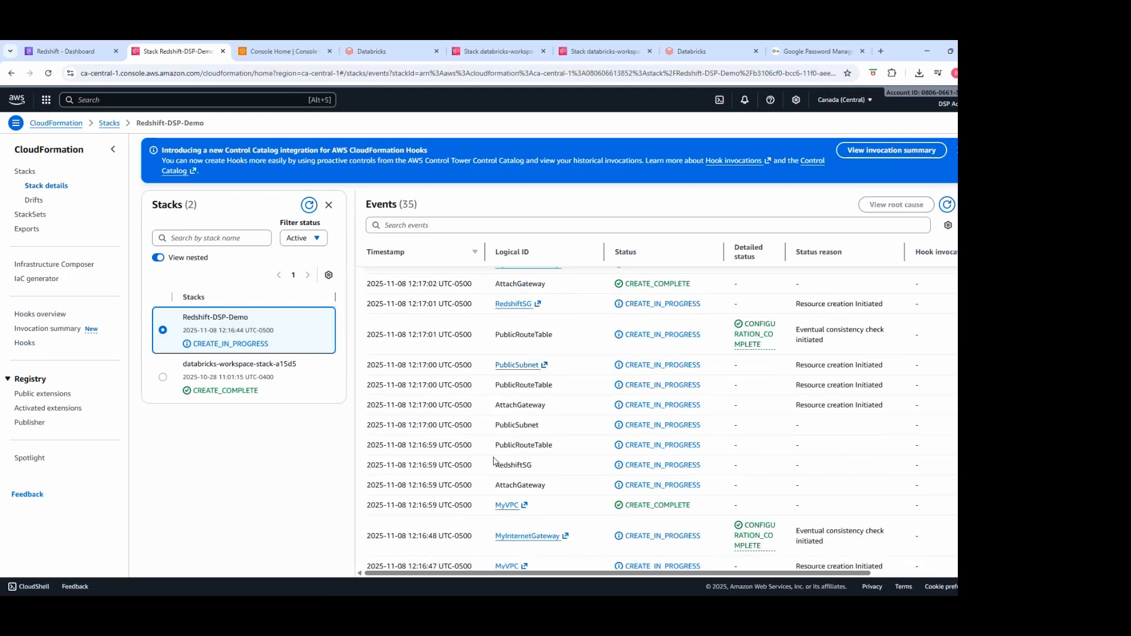
scroll(495, 461, "down", 1)
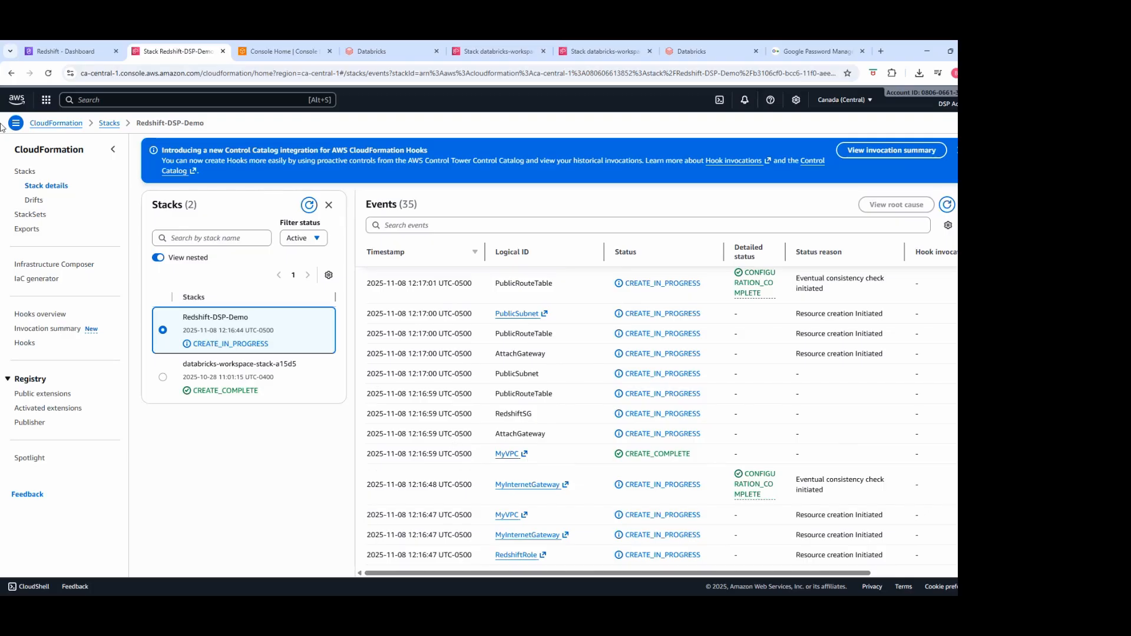
Search the AWS services for VPC and open the details and resource map of PowerBI-VPC.
left_click(16, 97)
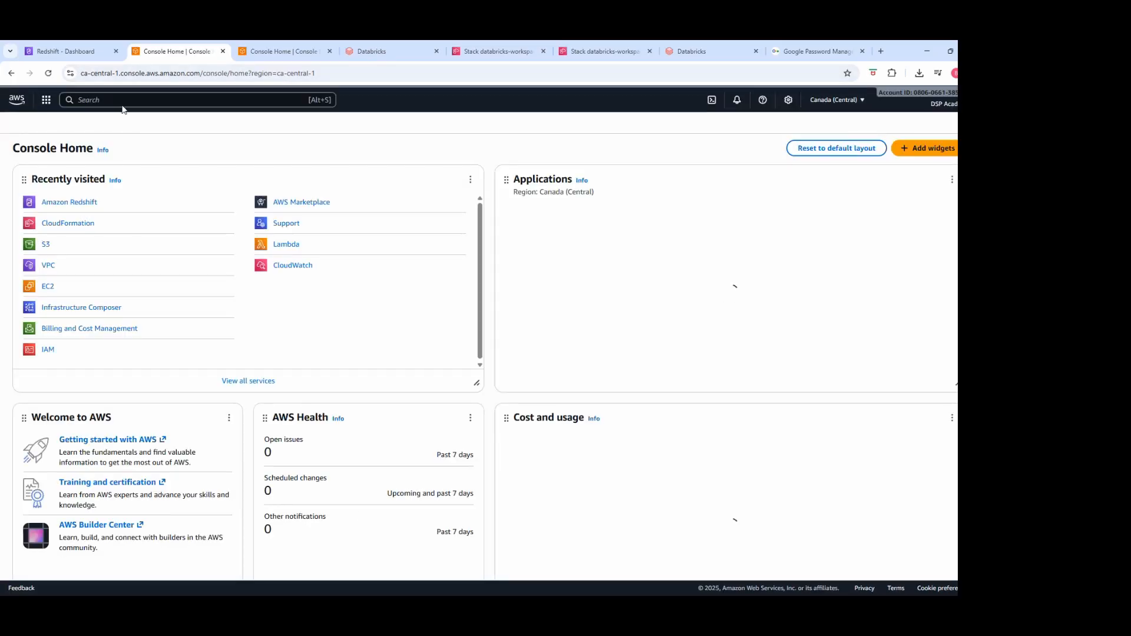
left_click(121, 98)
type("VPC")
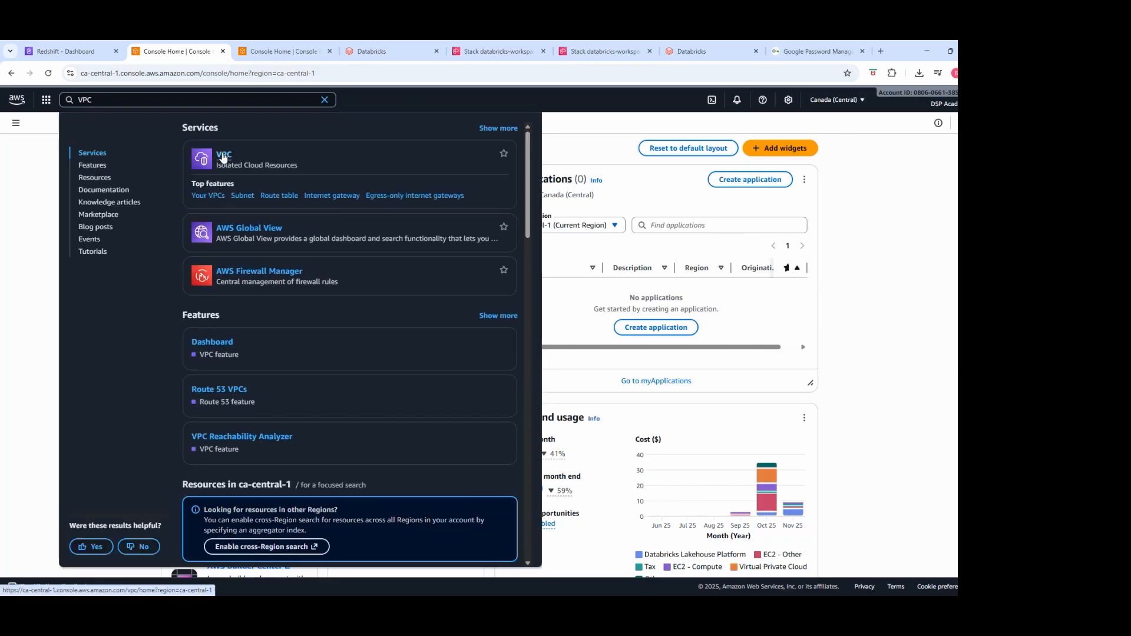
left_click(201, 161)
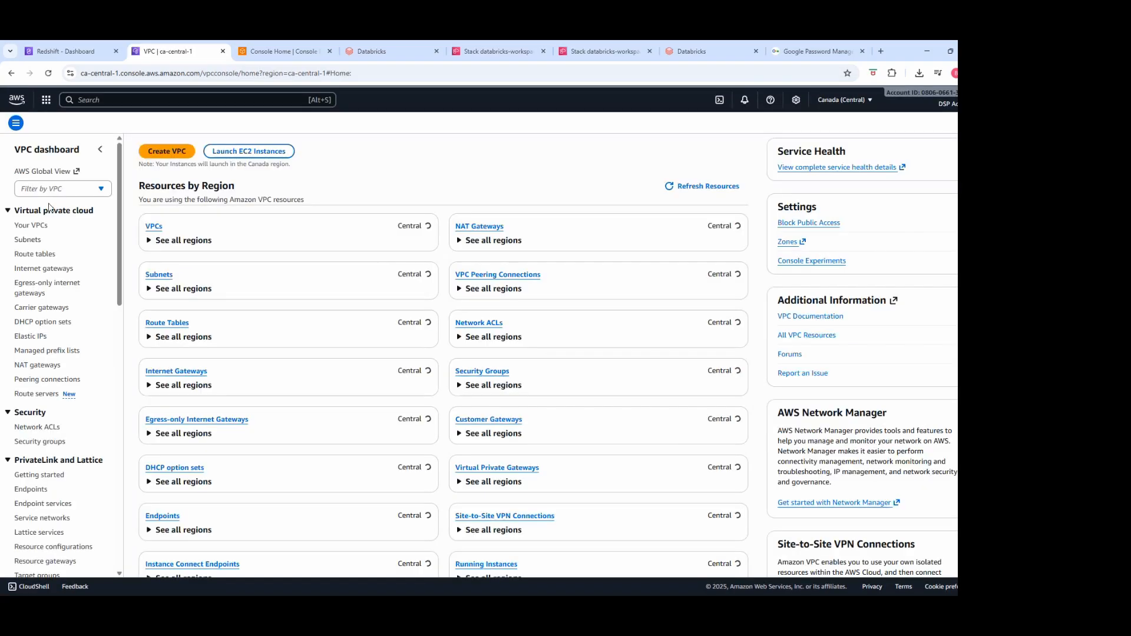
left_click(32, 225)
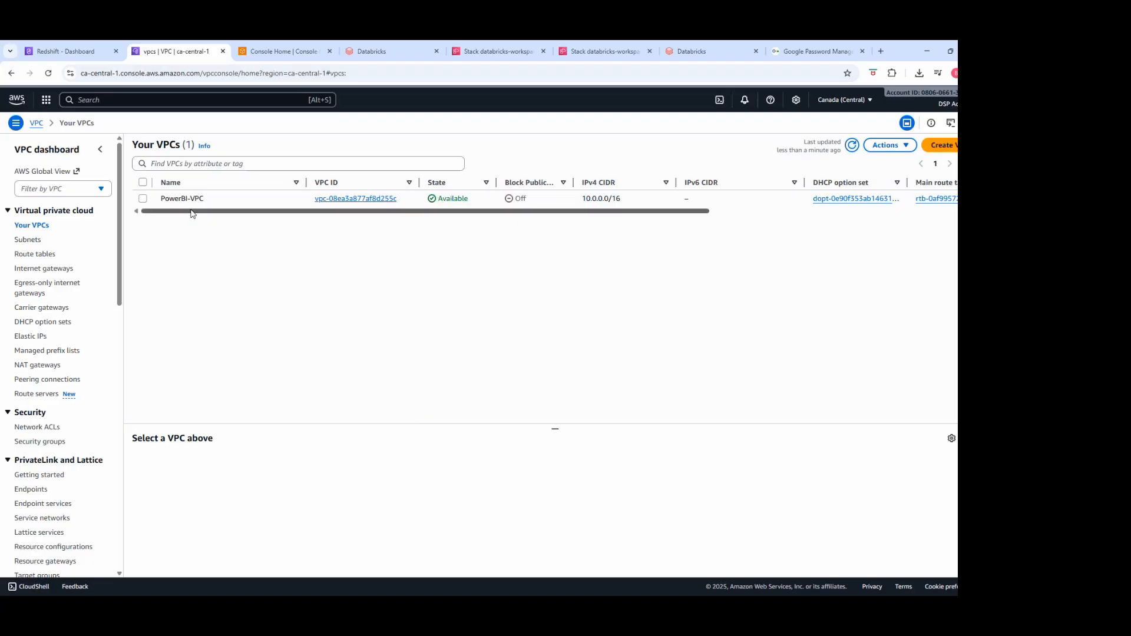
left_click(368, 201)
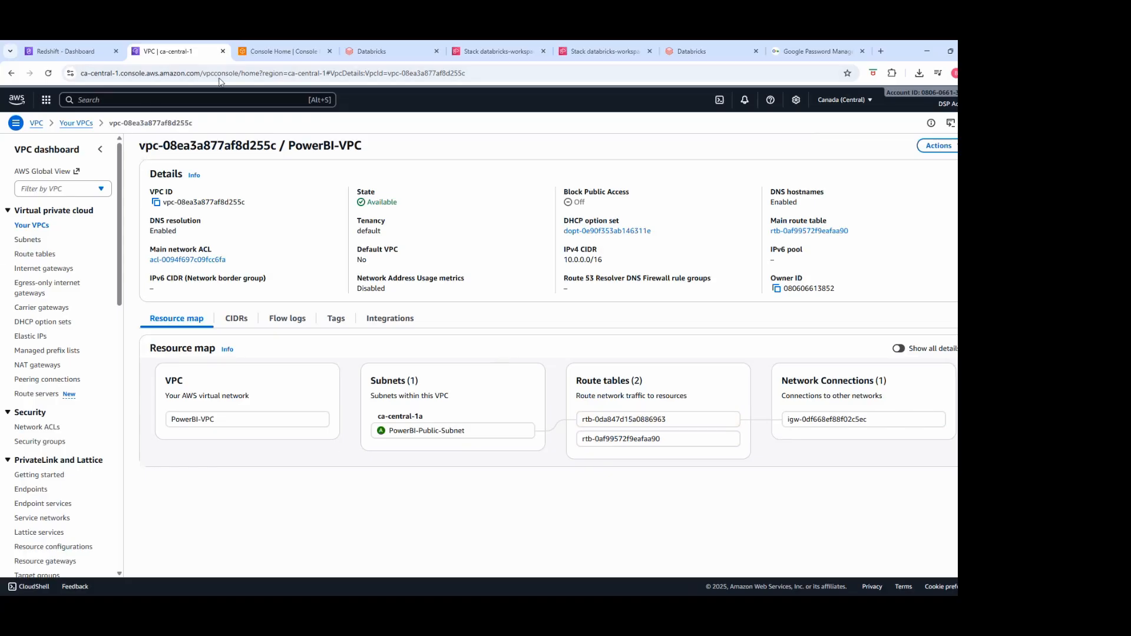
left_click(76, 56)
left_click(157, 56)
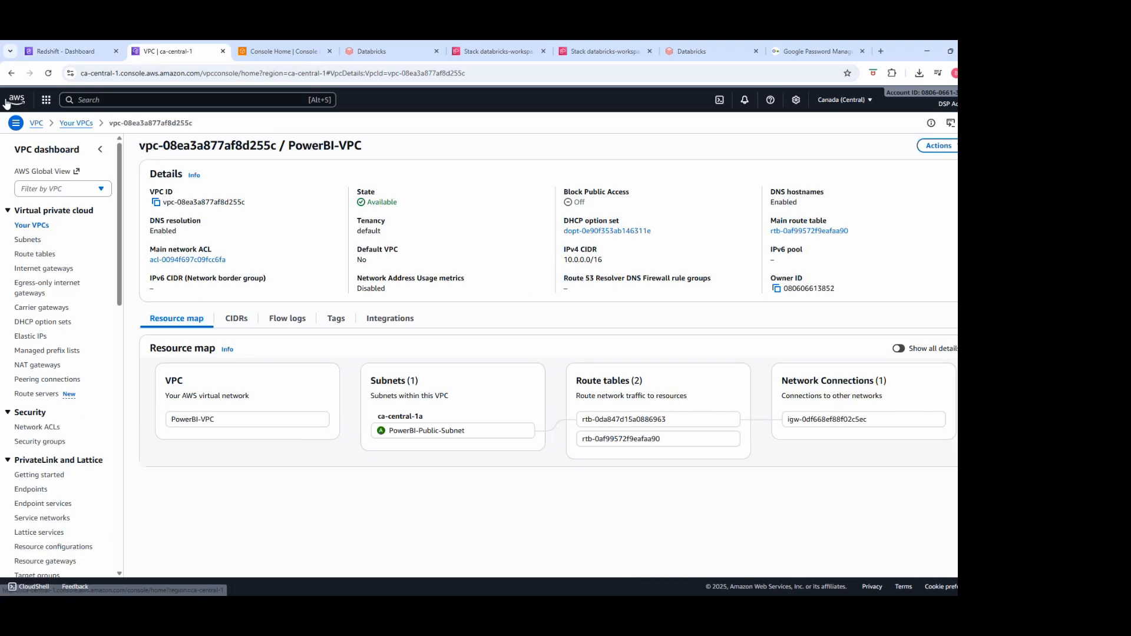
Go back to CloudFormation, open the Redshift-DSP-Demo stack and review its refreshed event list.
left_click(16, 99)
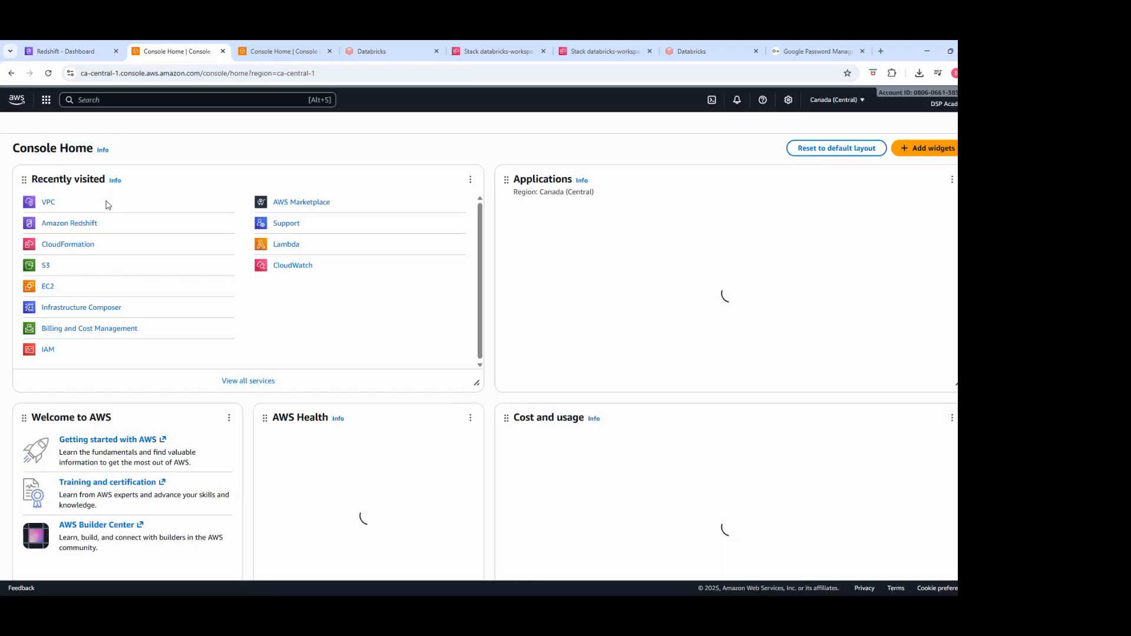
left_click(215, 252)
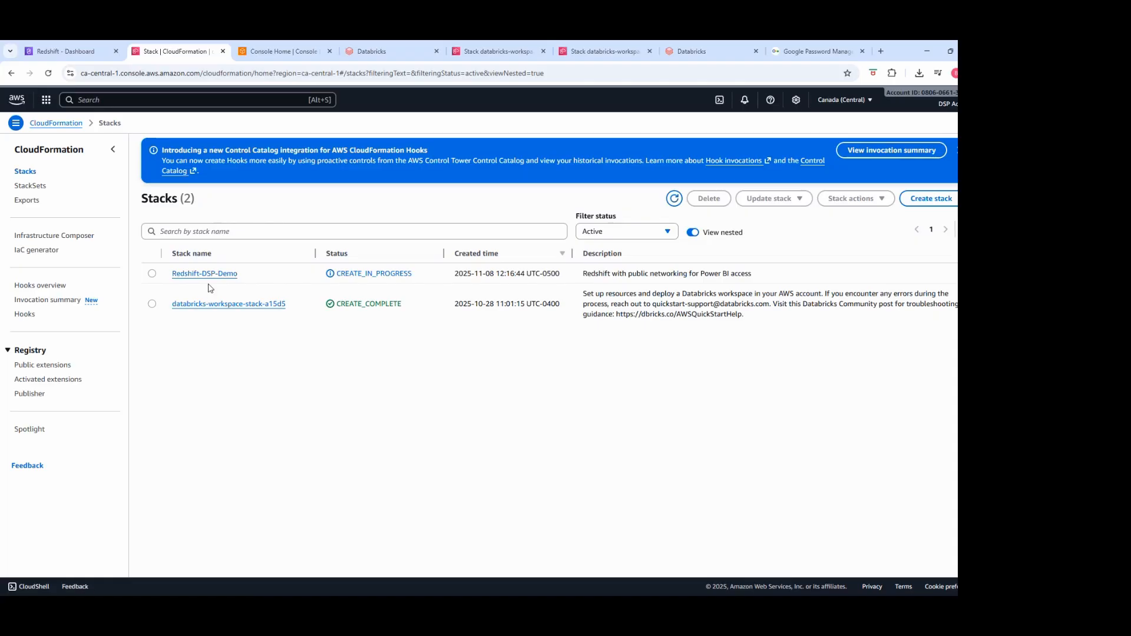
left_click(205, 274)
left_click(425, 245)
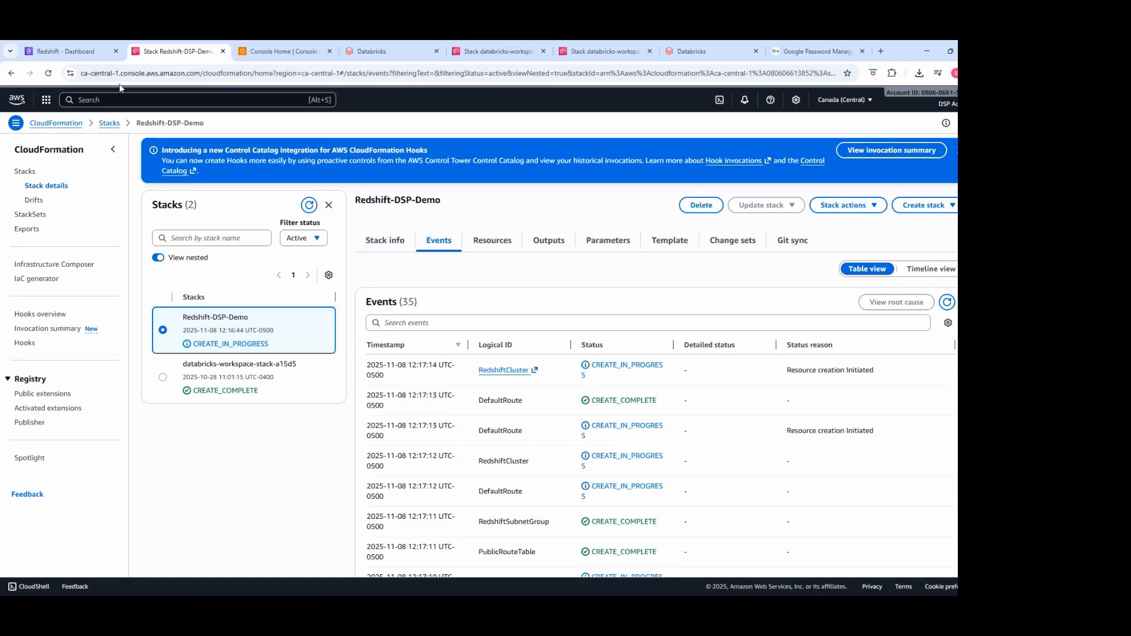
left_click(50, 73)
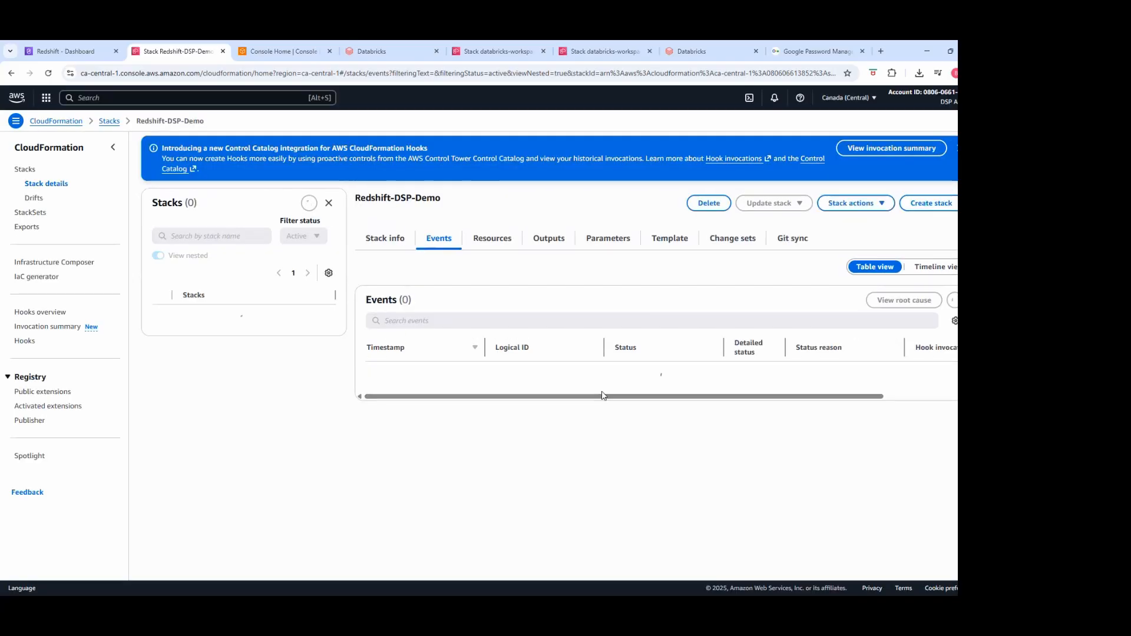
scroll(593, 423, "down", 2)
scroll(592, 422, "down", 4)
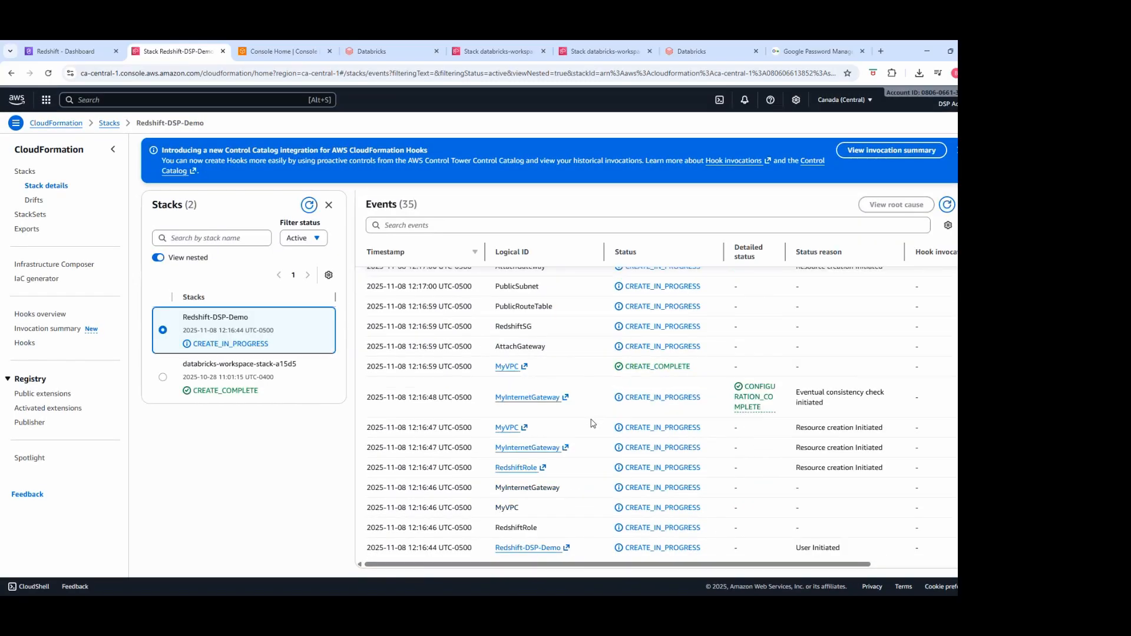
scroll(592, 423, "up", 6)
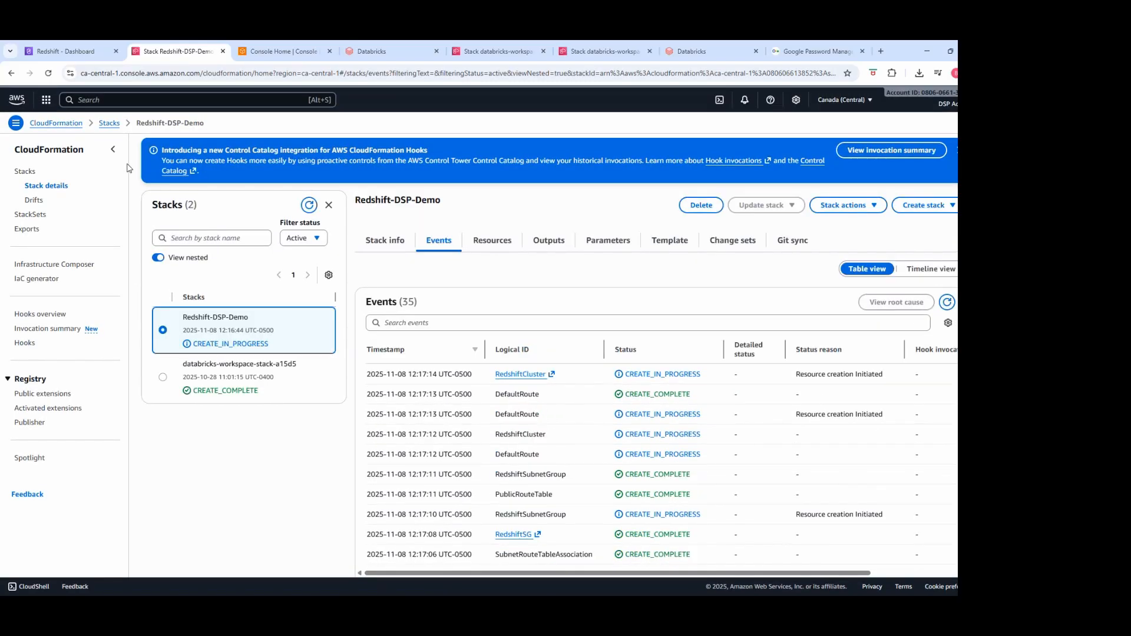
Refresh the Redshift clusters dashboard and open the details of powerbi-redshift-cluster.
left_click(66, 51)
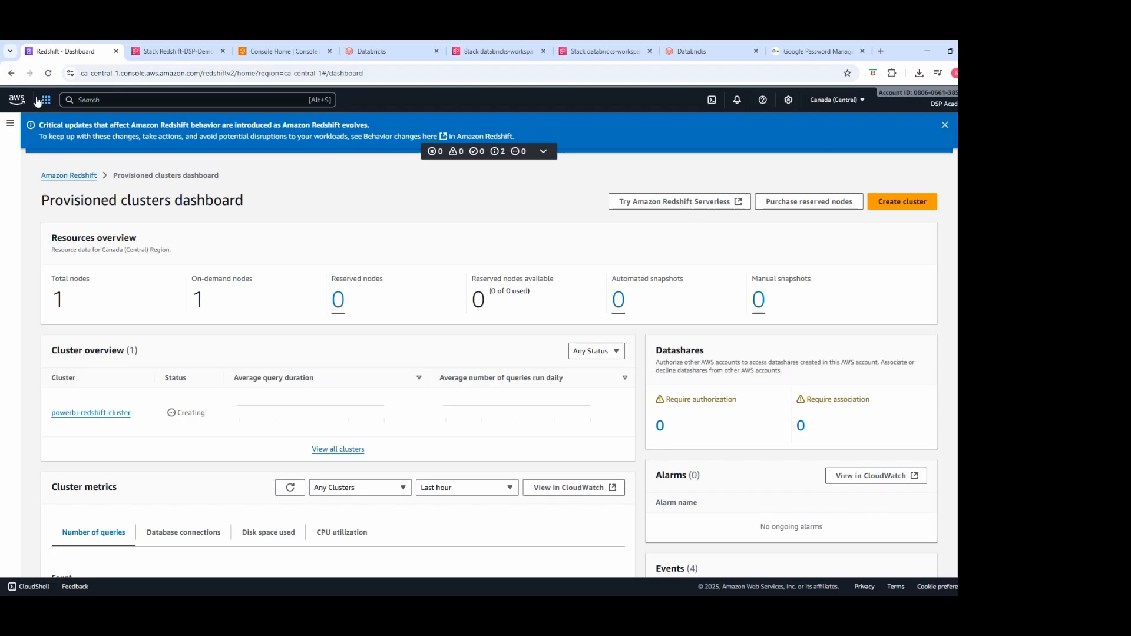
left_click(49, 73)
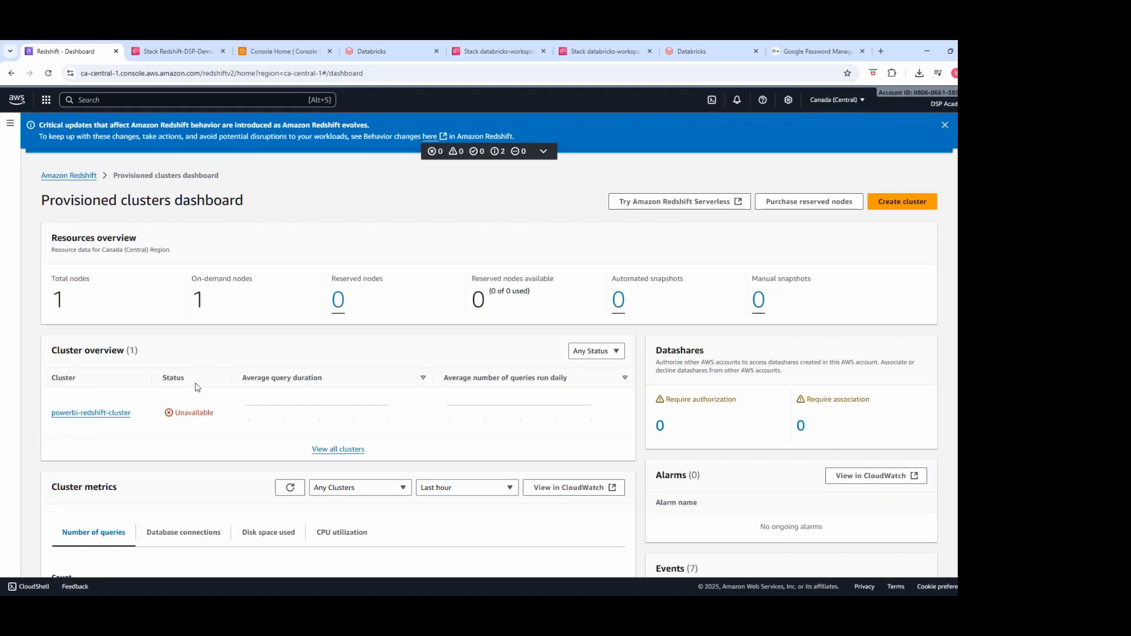
left_click(106, 413)
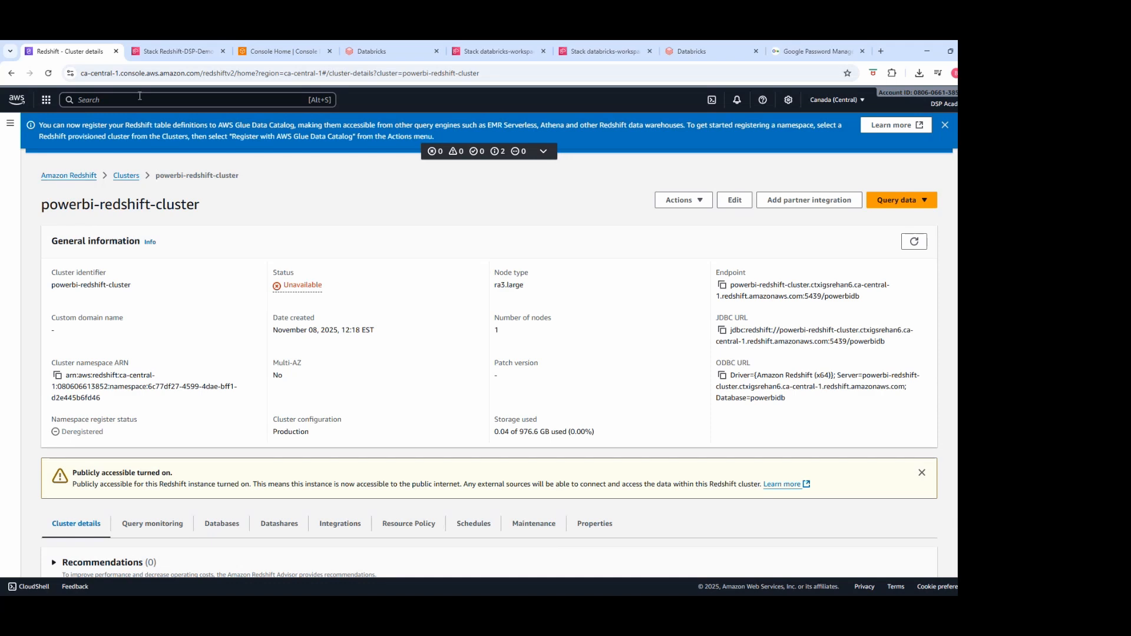
Return to the Redshift-DSP-Demo stack in CloudFormation, review its event list and reload the page to check the creation status.
left_click(151, 53)
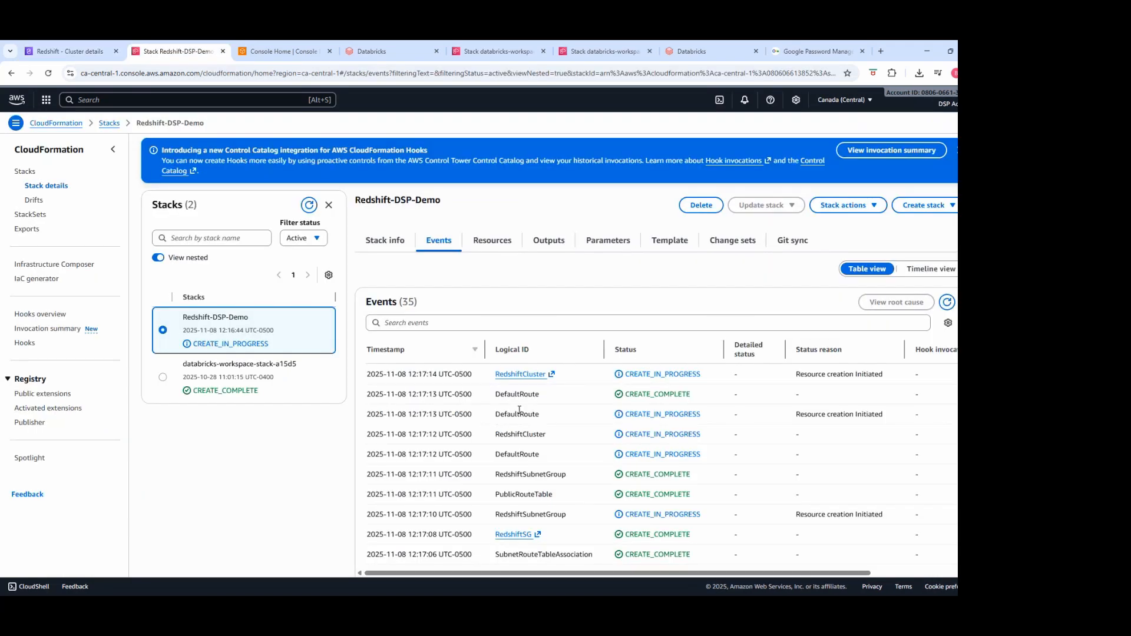
scroll(551, 411, "down", 3)
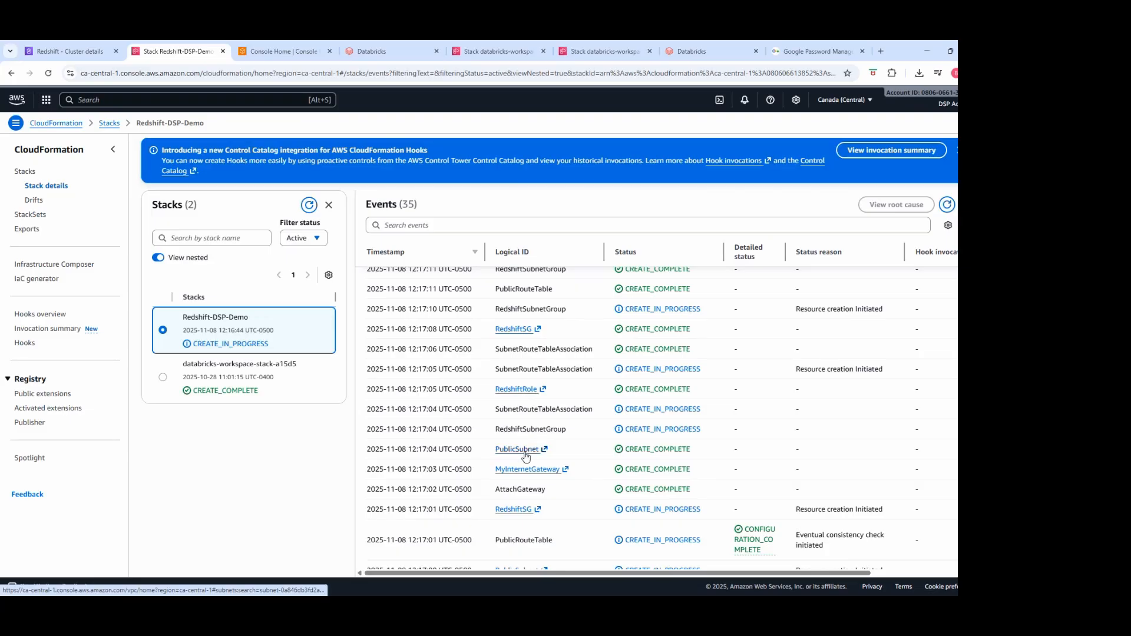
scroll(526, 457, "down", 1)
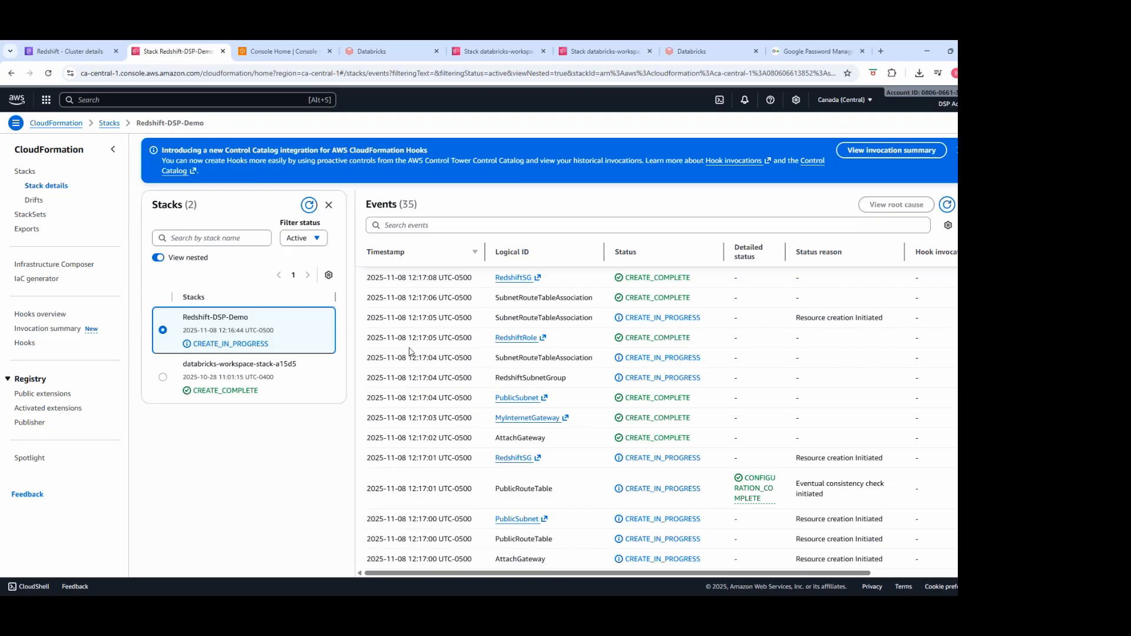
scroll(437, 459, "down", 5)
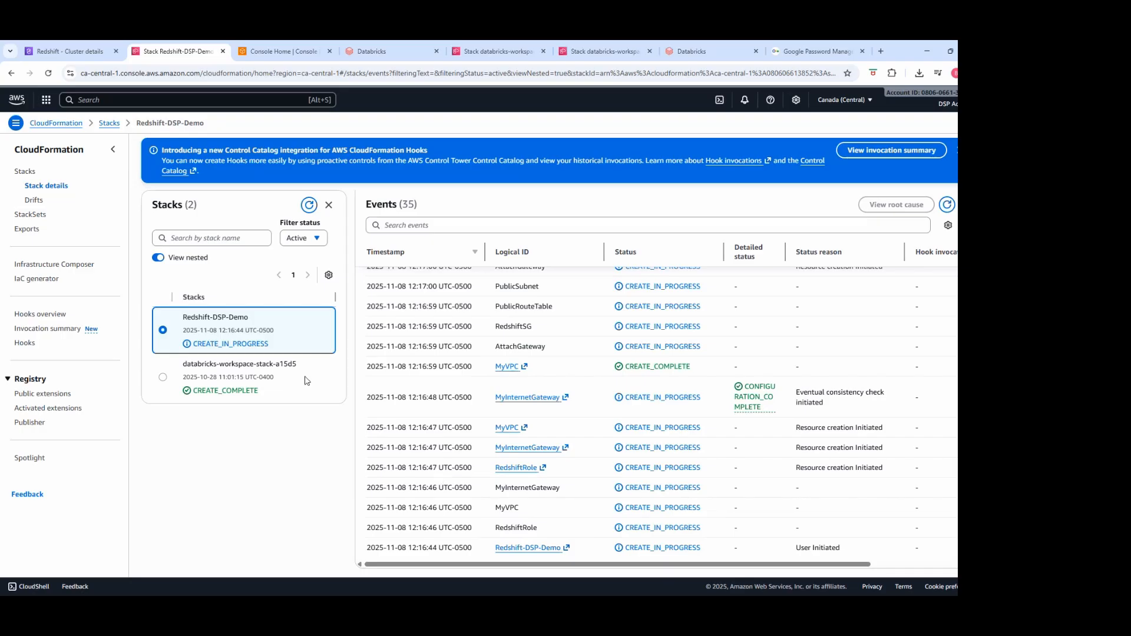
left_click(47, 76)
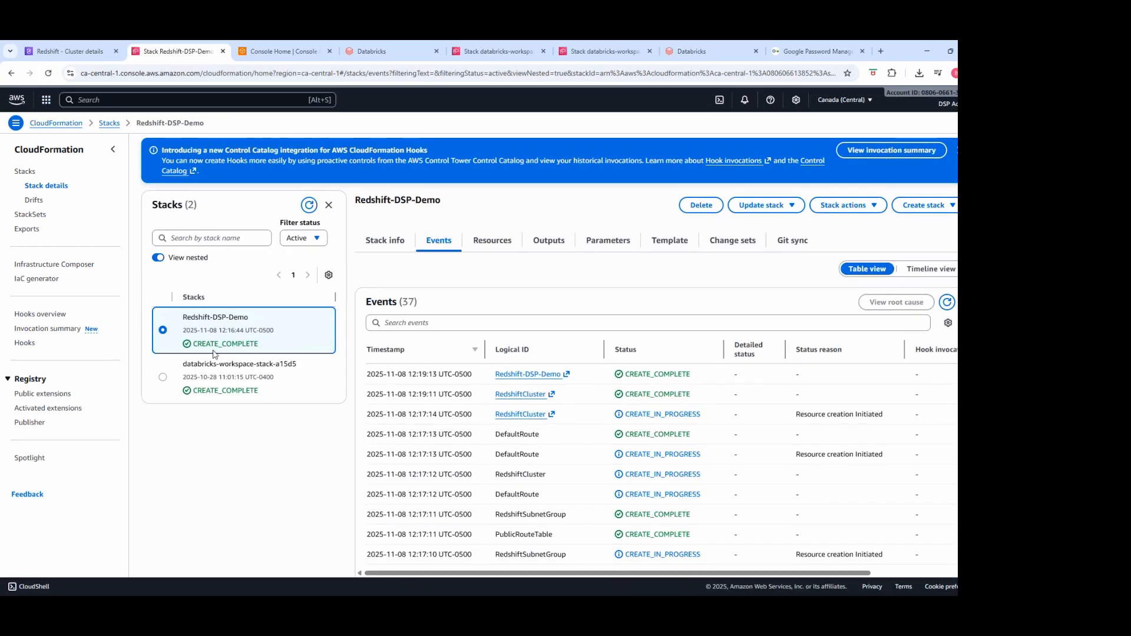
Go back to the powerbi-redshift-cluster page, dismiss the announcement banner and examine the cluster's general information, events and metrics.
left_click(47, 47)
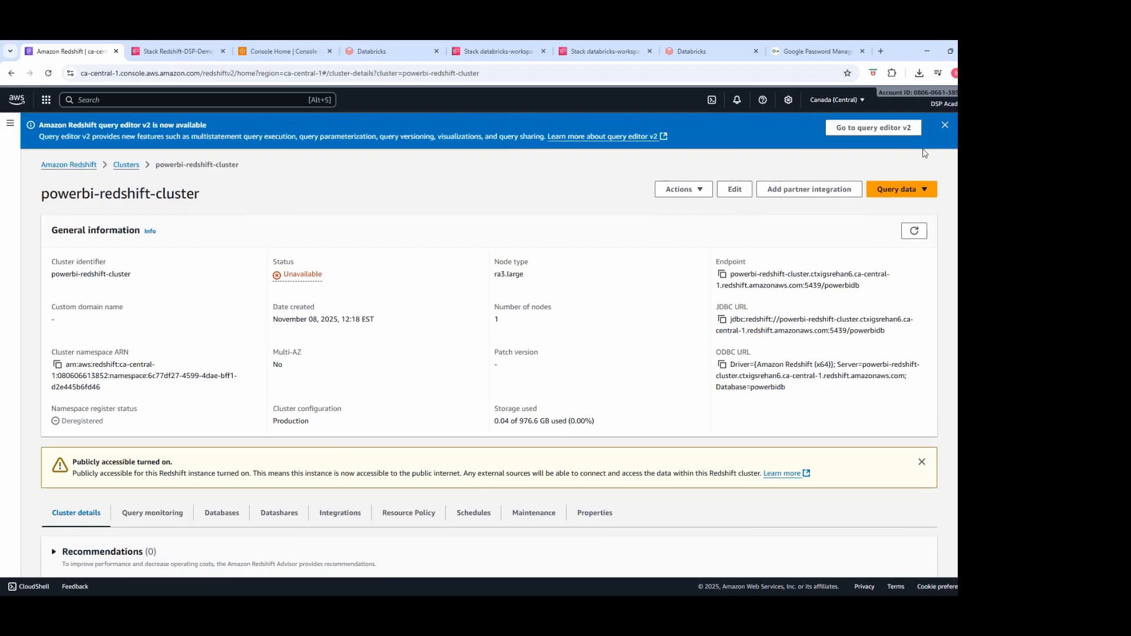
left_click(945, 125)
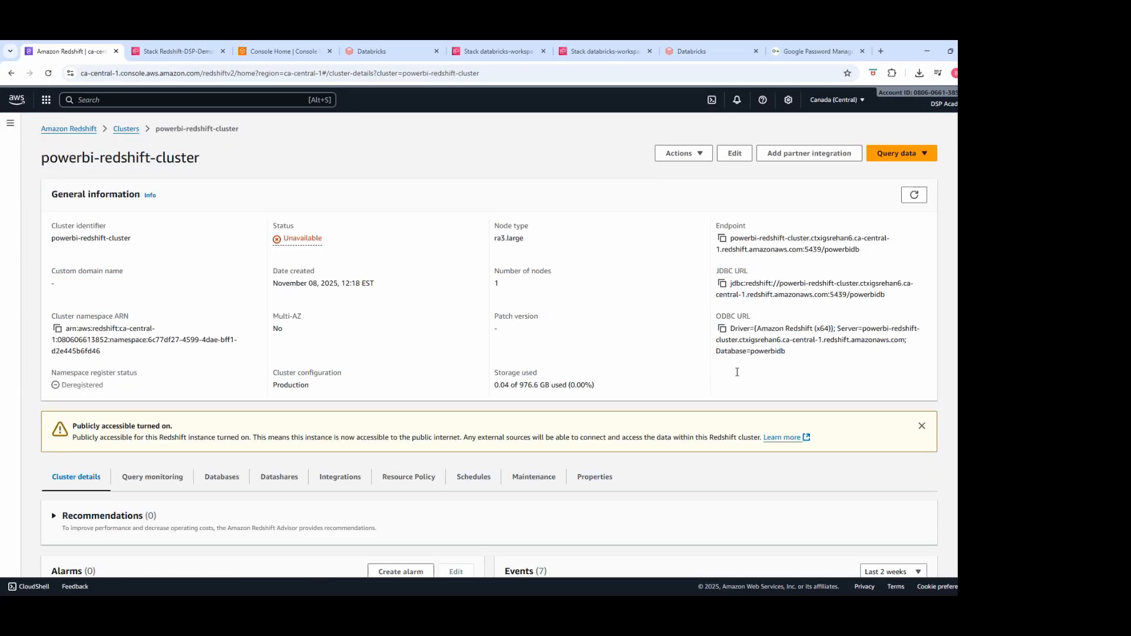
scroll(544, 575, "down", 5)
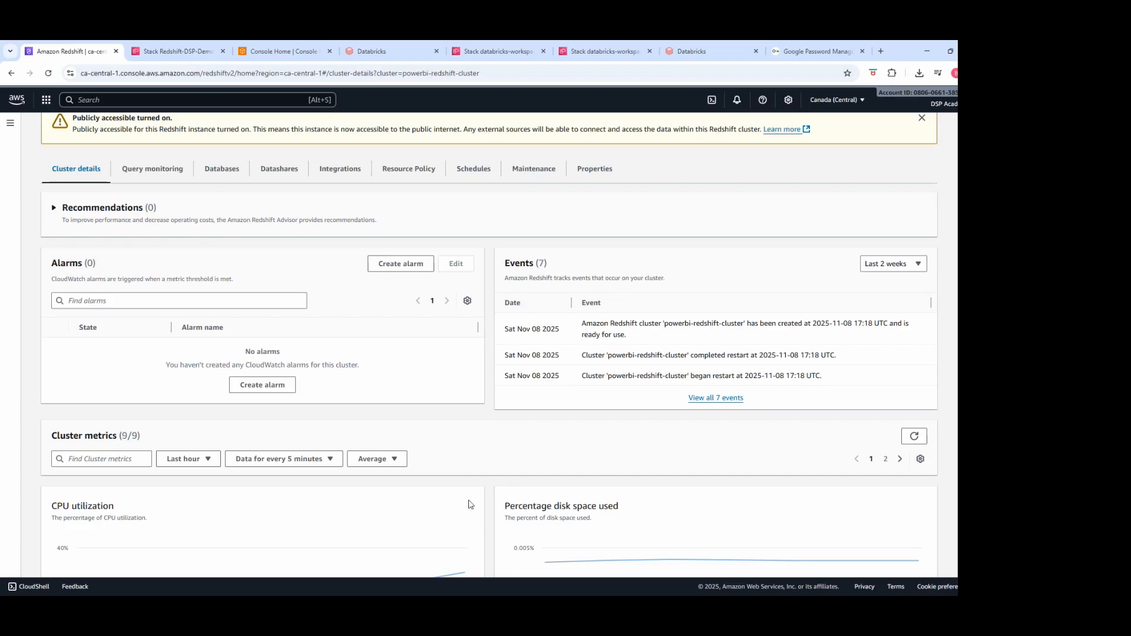
scroll(470, 504, "up", 3)
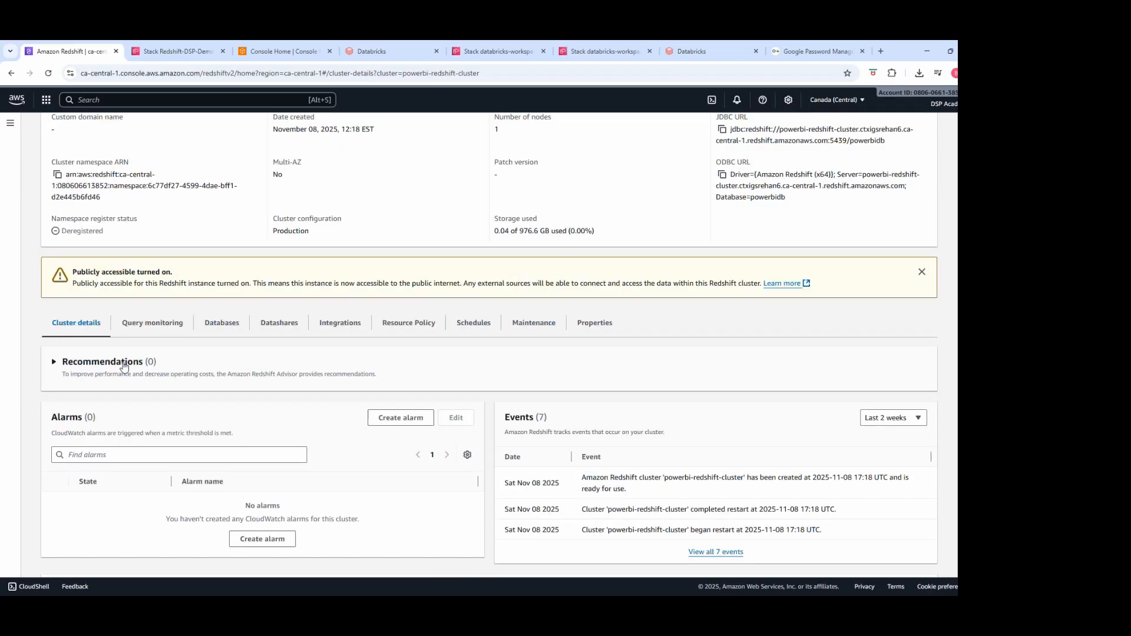
scroll(149, 463, "down", 2)
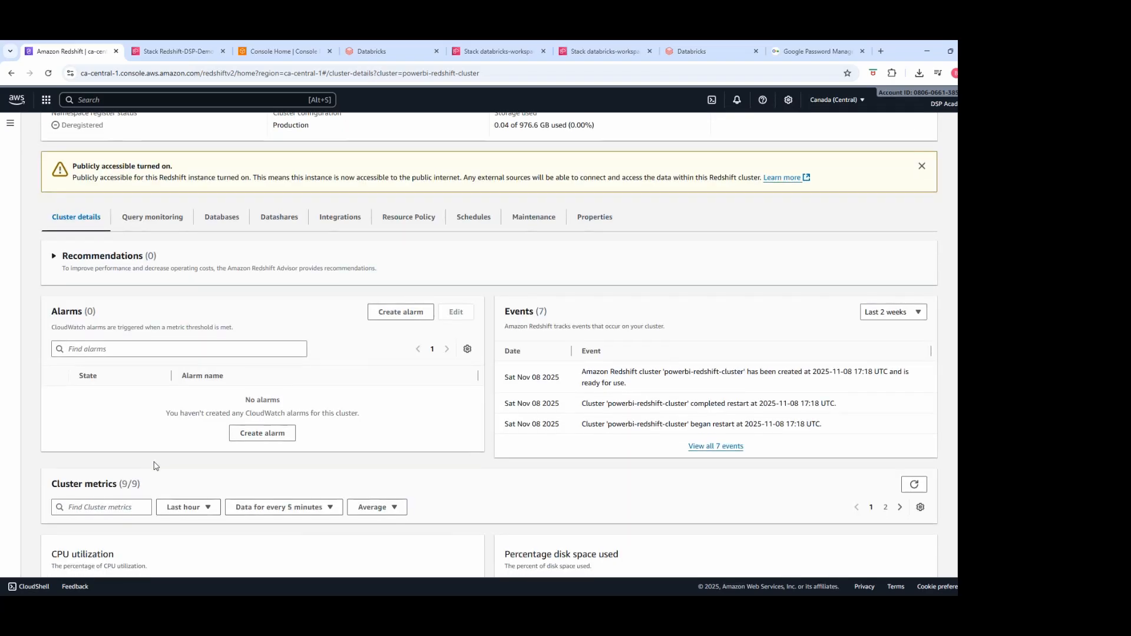
scroll(156, 466, "down", 8)
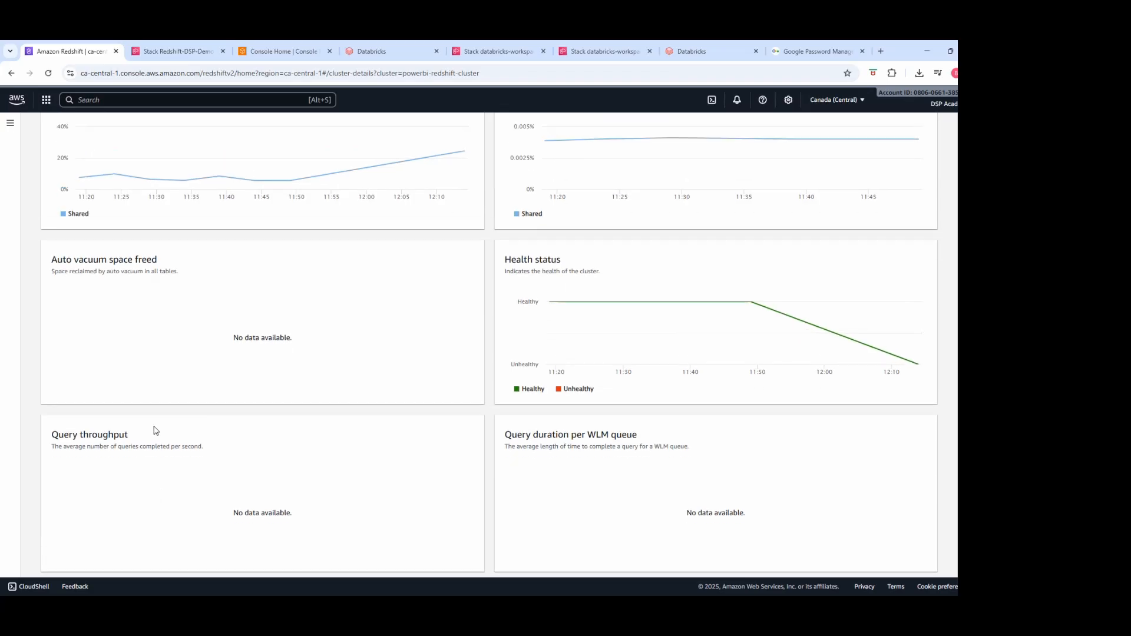
scroll(156, 430, "up", 12)
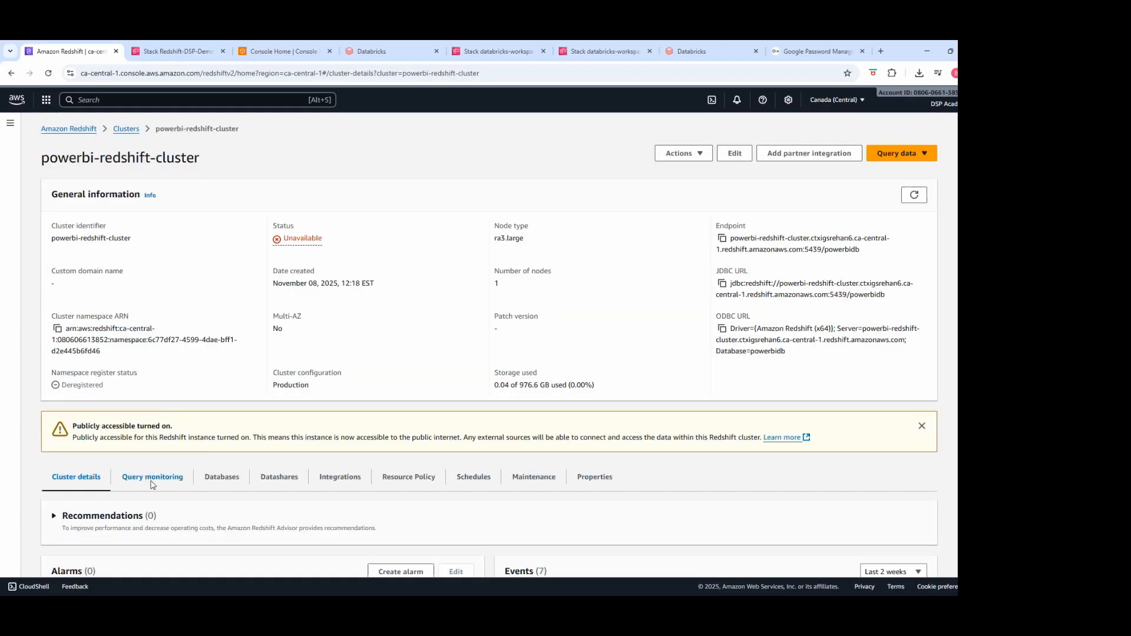
Review the query monitoring and databases sections of powerbi-redshift-cluster.
left_click(151, 480)
scroll(132, 495, "down", 3)
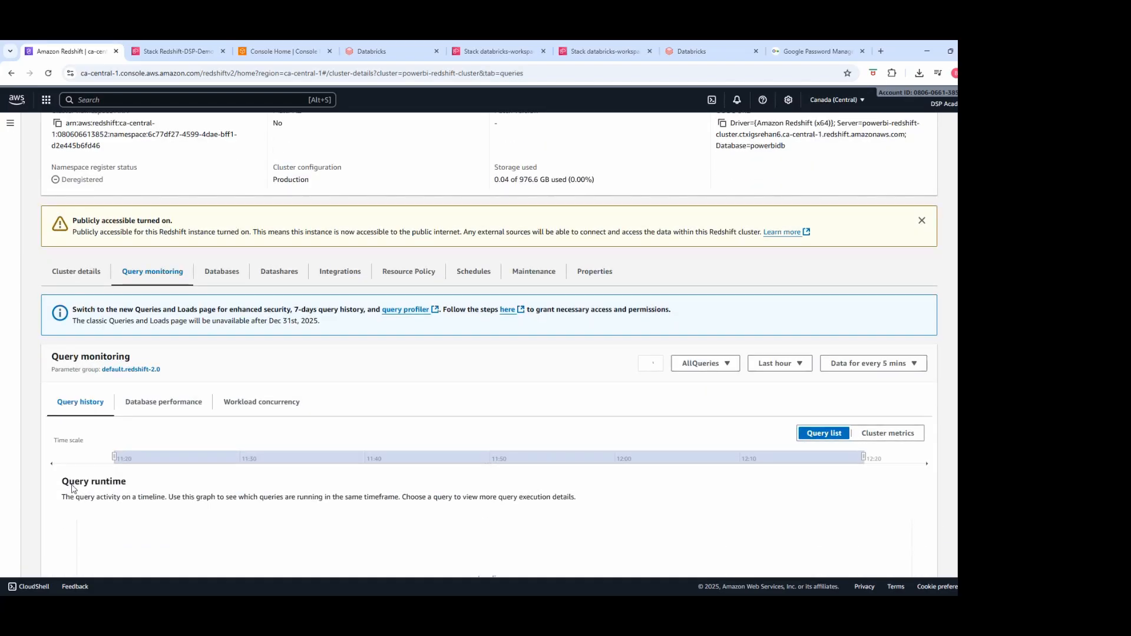
left_click(218, 279)
scroll(155, 403, "down", 3)
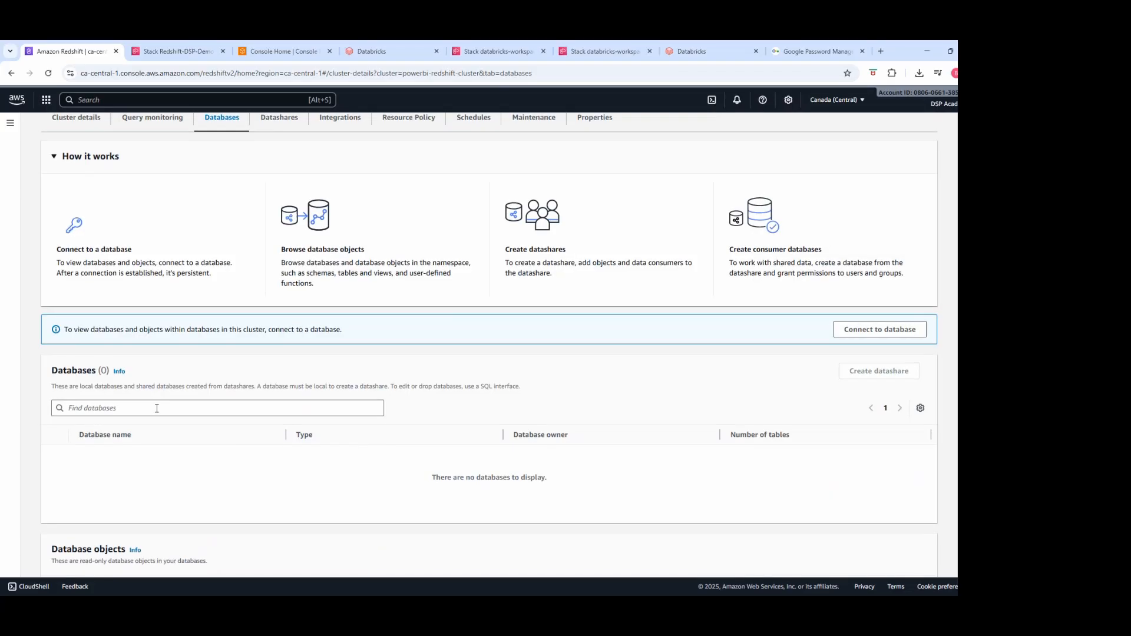
scroll(253, 486, "up", 2)
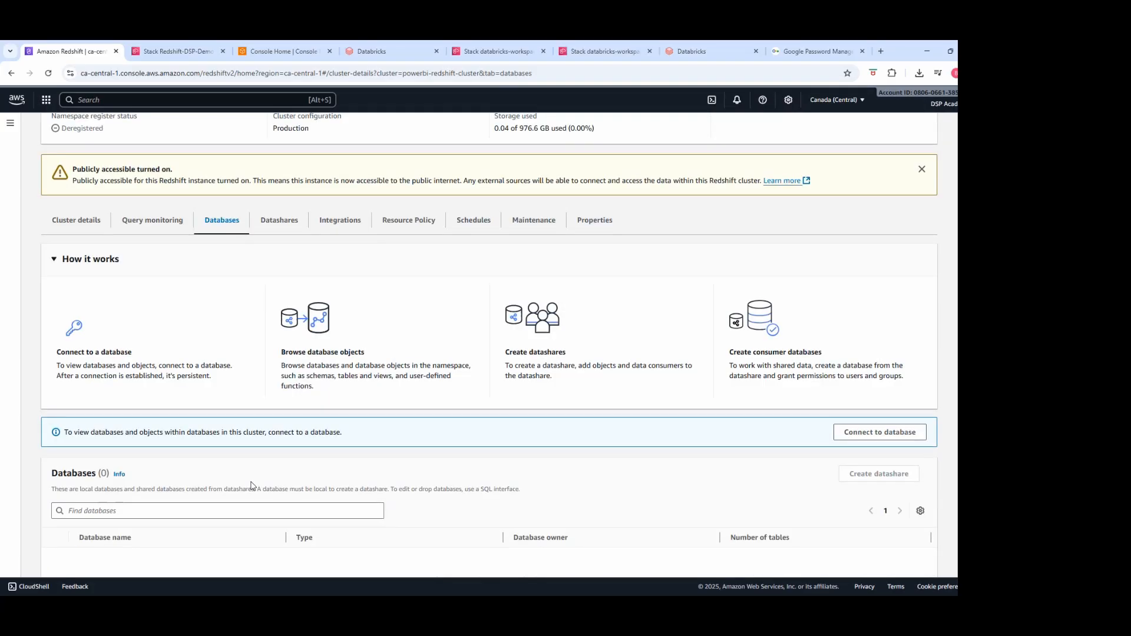
scroll(252, 486, "up", 4)
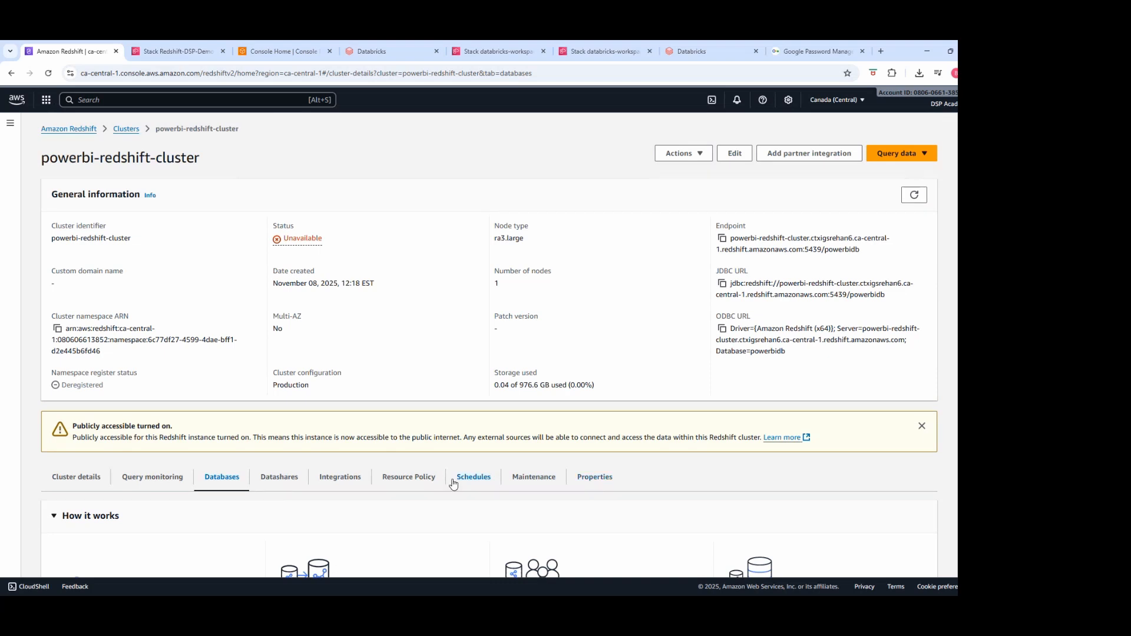
Examine the cluster's properties for the database name, port and admin user name in the database configurations.
left_click(575, 478)
scroll(177, 495, "down", 3)
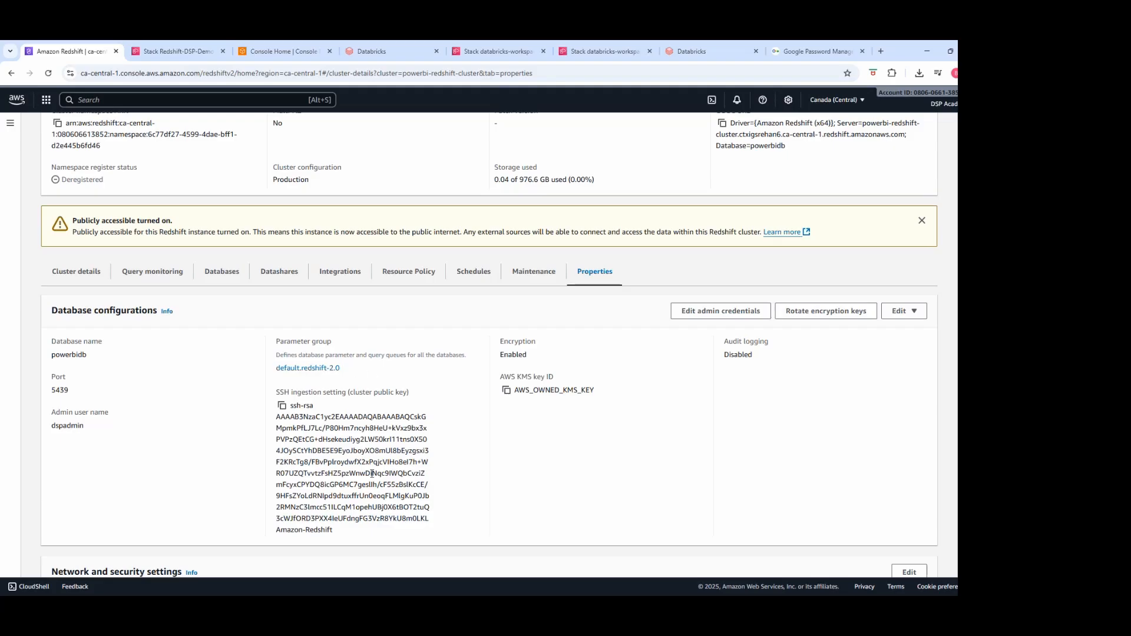
scroll(525, 344, "up", 4)
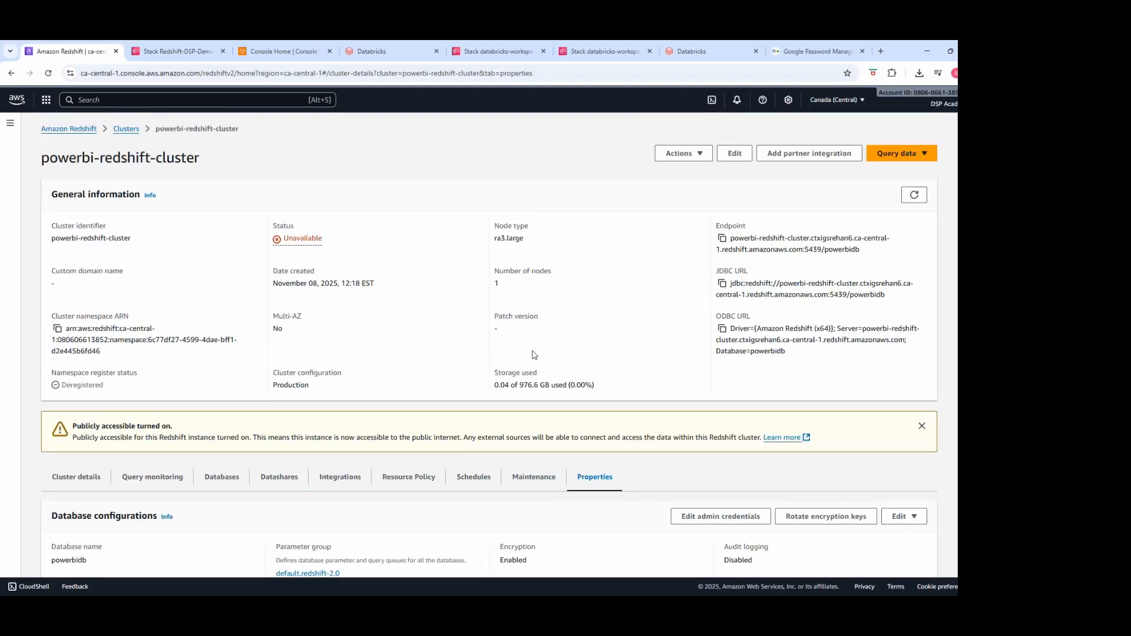
Open the cluster's data in query editor v2, add a blank editor and dismiss the error notification.
left_click(898, 154)
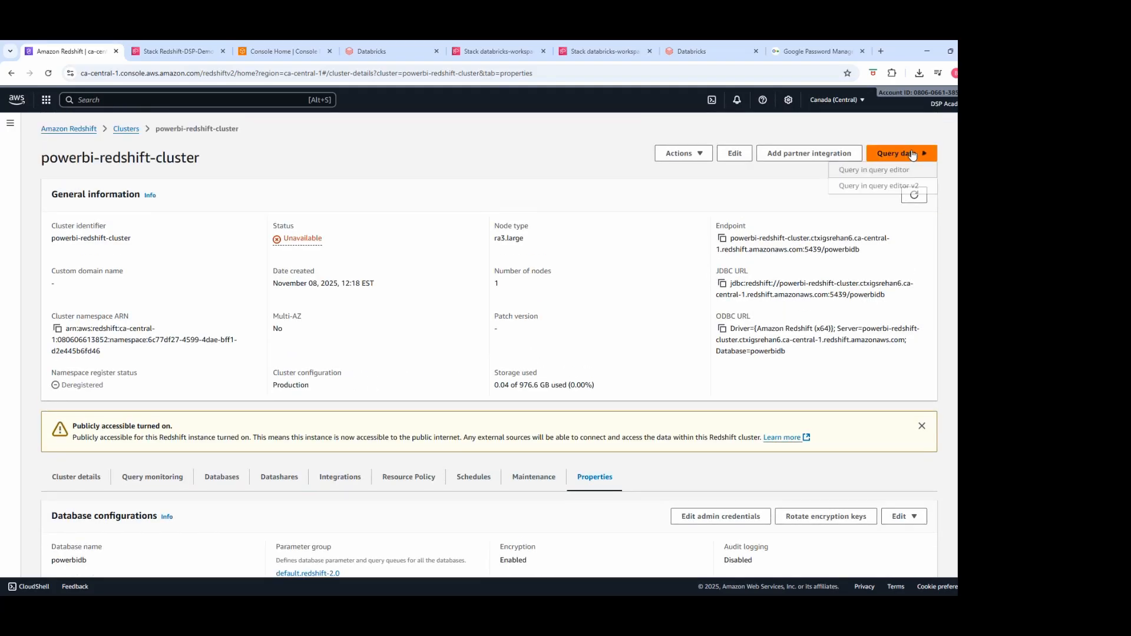
left_click(907, 187)
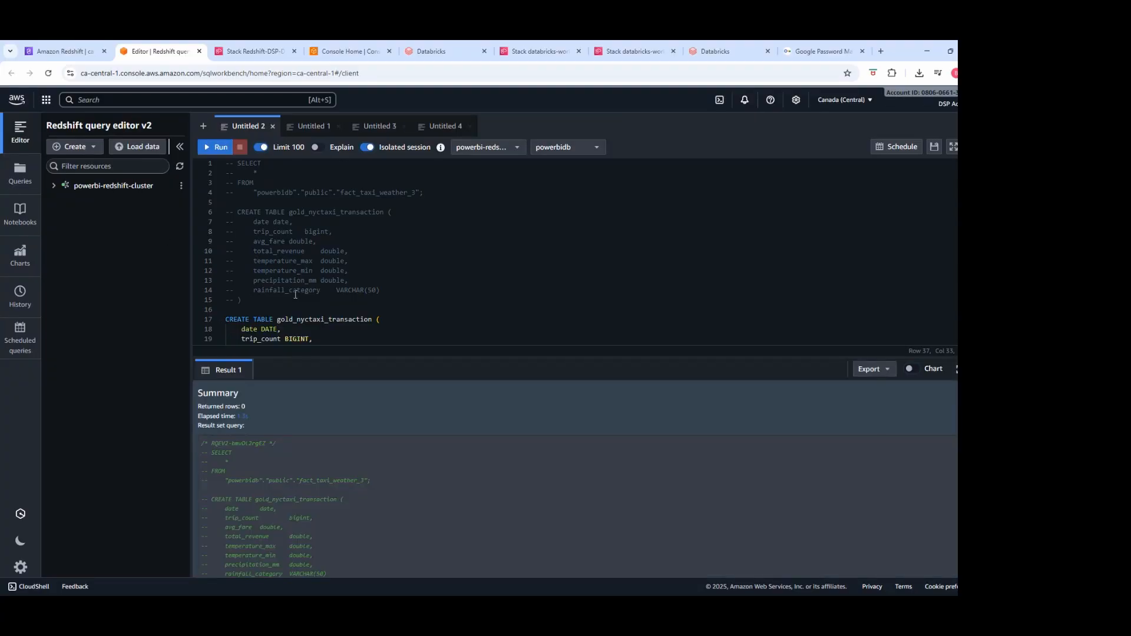
scroll(295, 294, "down", 3)
scroll(295, 294, "up", 3)
left_click(203, 126)
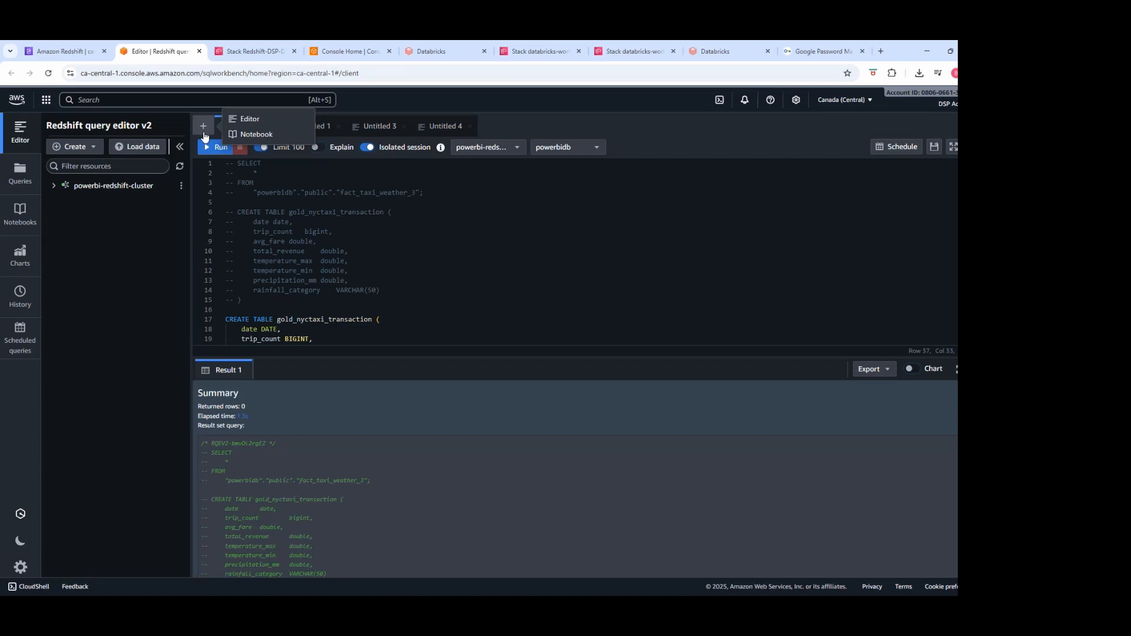
left_click(244, 124)
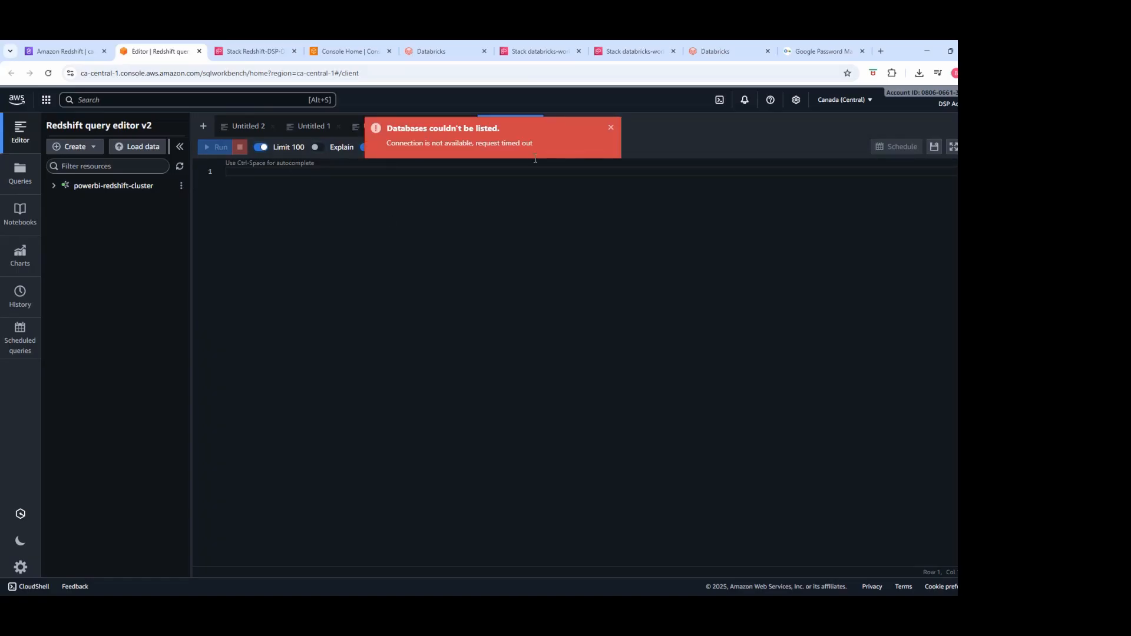
left_click(611, 127)
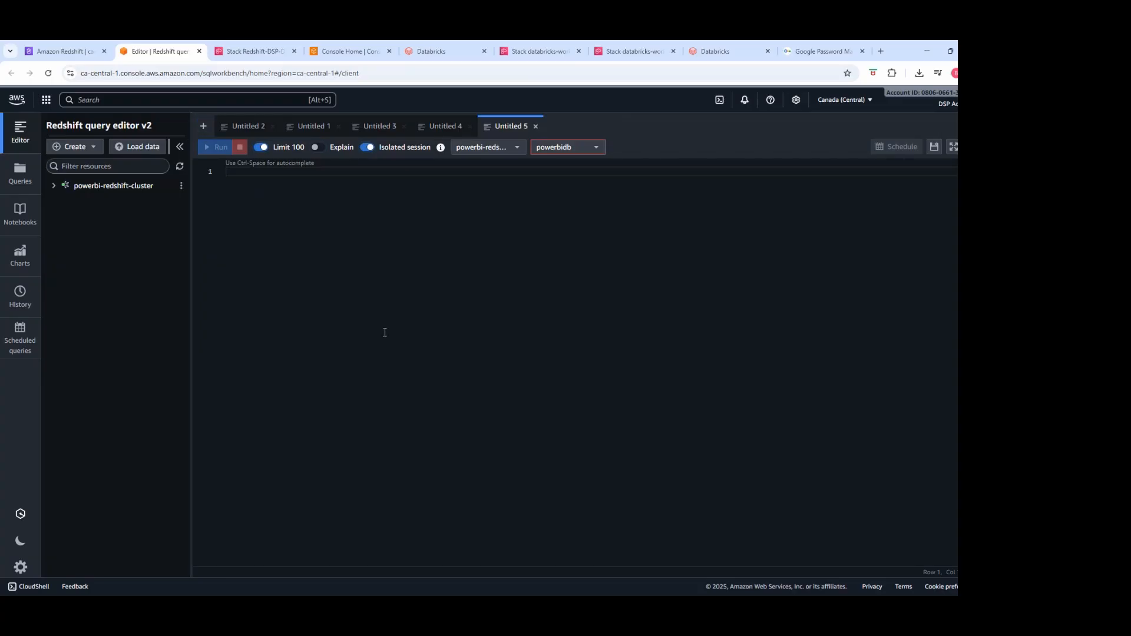
Try to expand powerbi-redshift-cluster in the resource tree to list its databases.
left_click(181, 186)
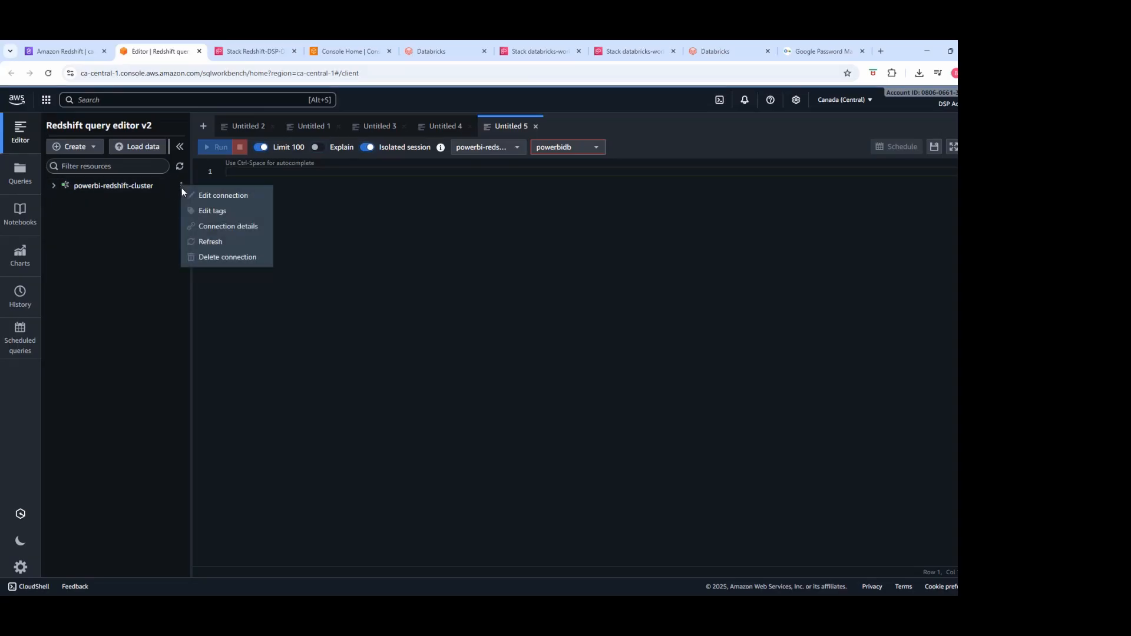
left_click(77, 210)
left_click(52, 186)
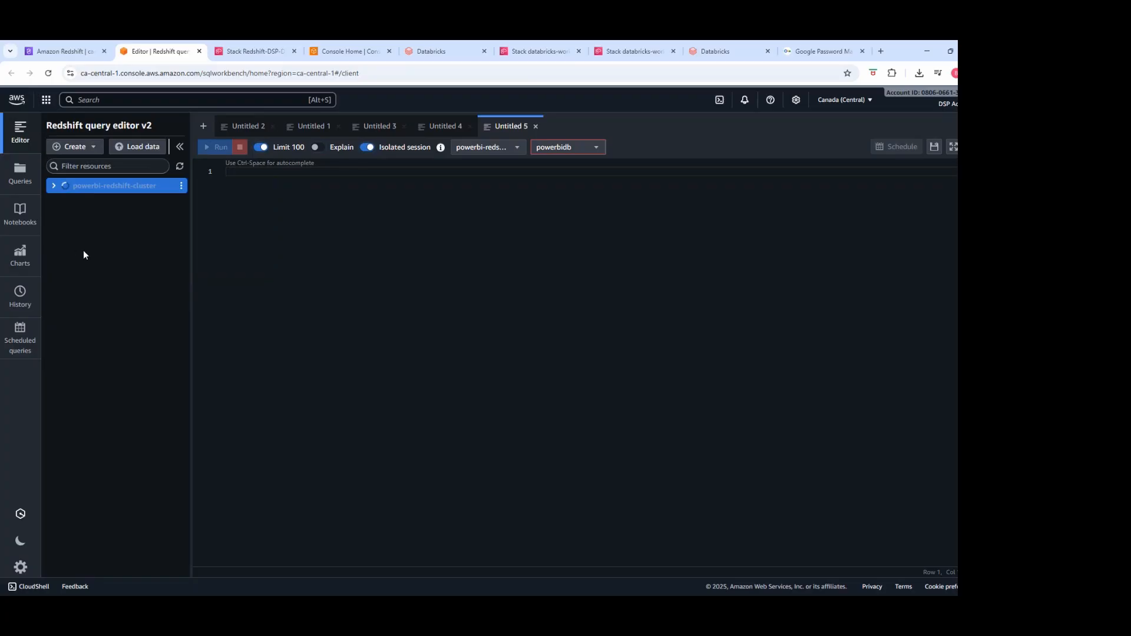
Edit the connection for powerbi-redshift-cluster and set its user name to dspadmin for the powerbidb database.
left_click(183, 191)
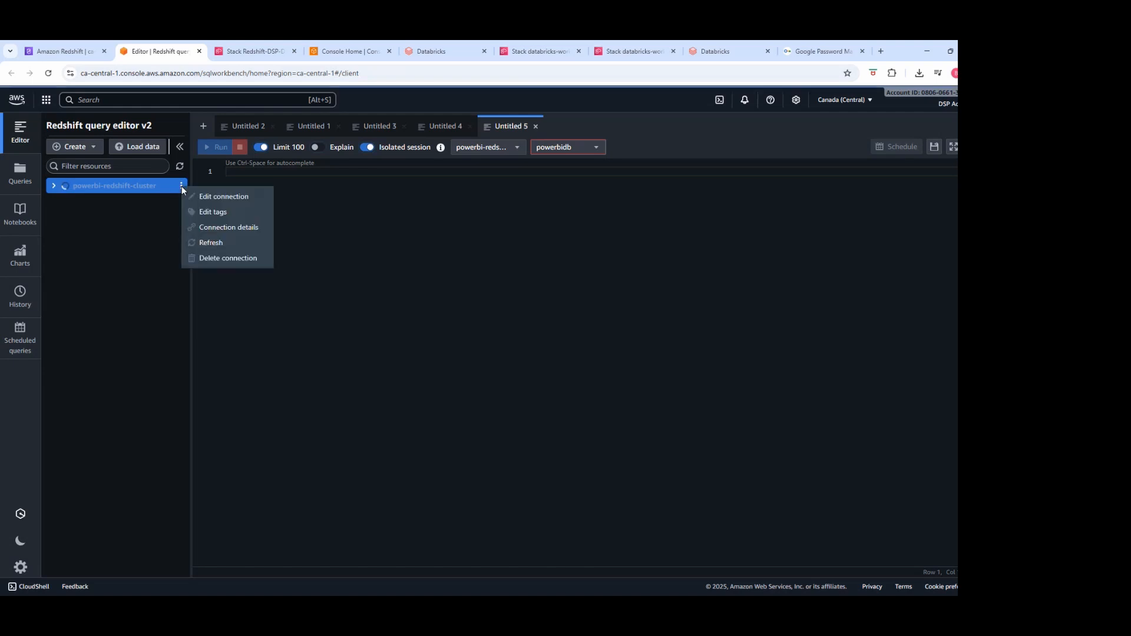
left_click(203, 195)
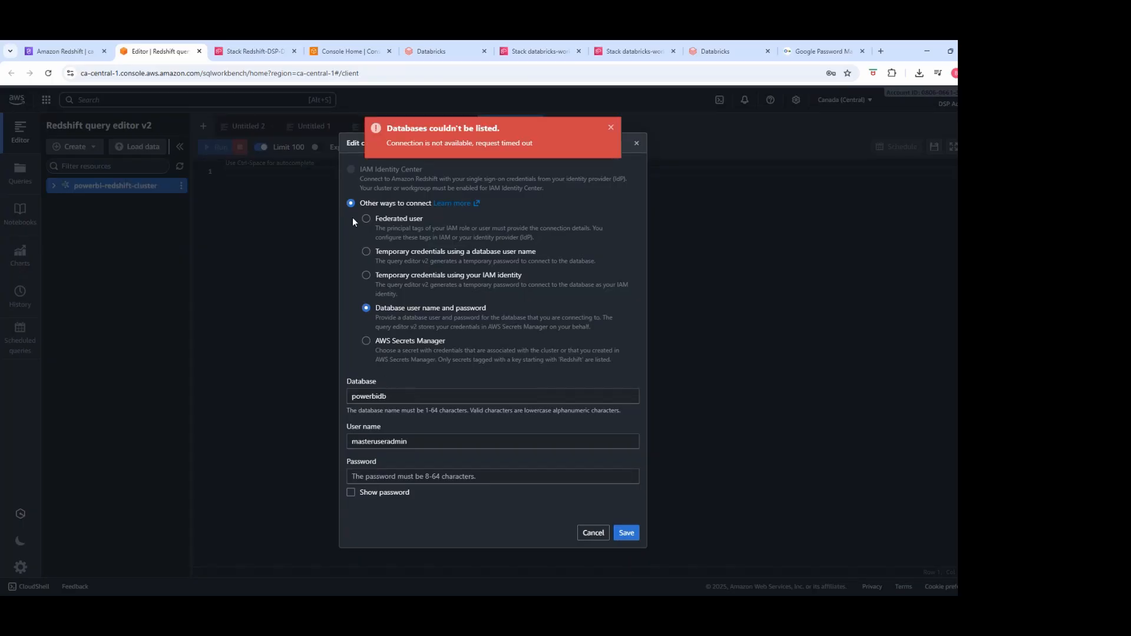
left_click(611, 128)
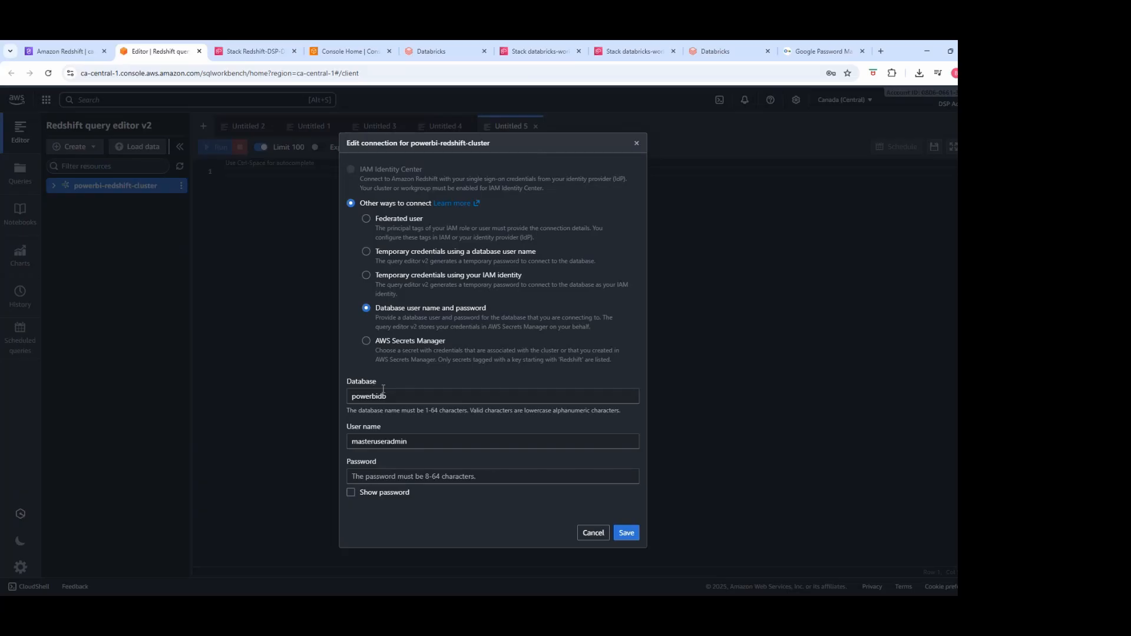
left_click(411, 398)
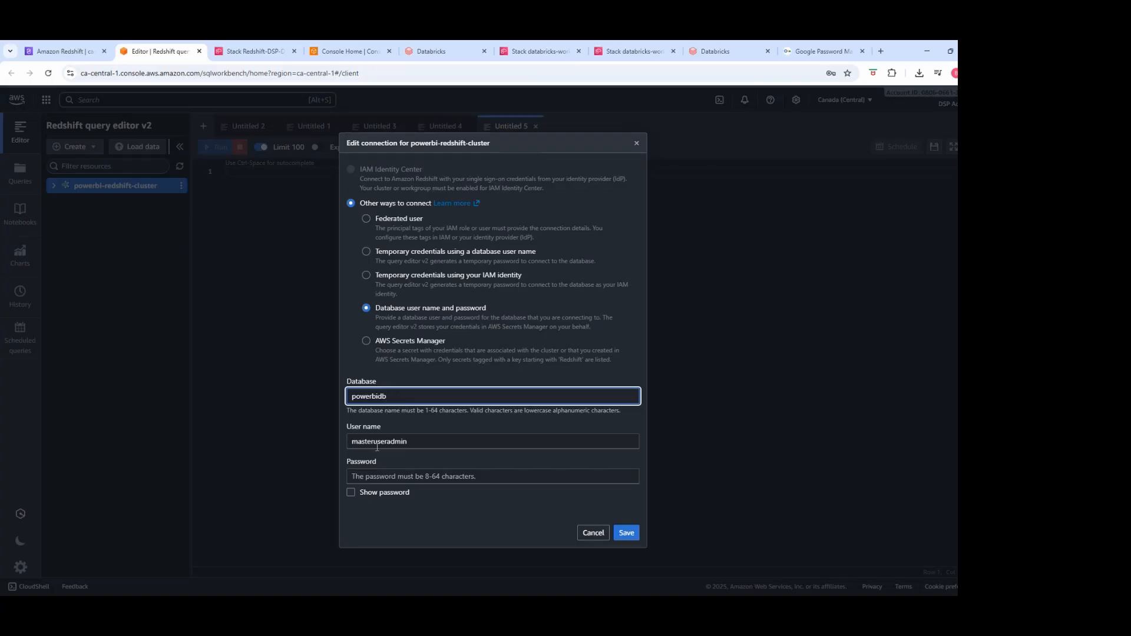
left_click(414, 440)
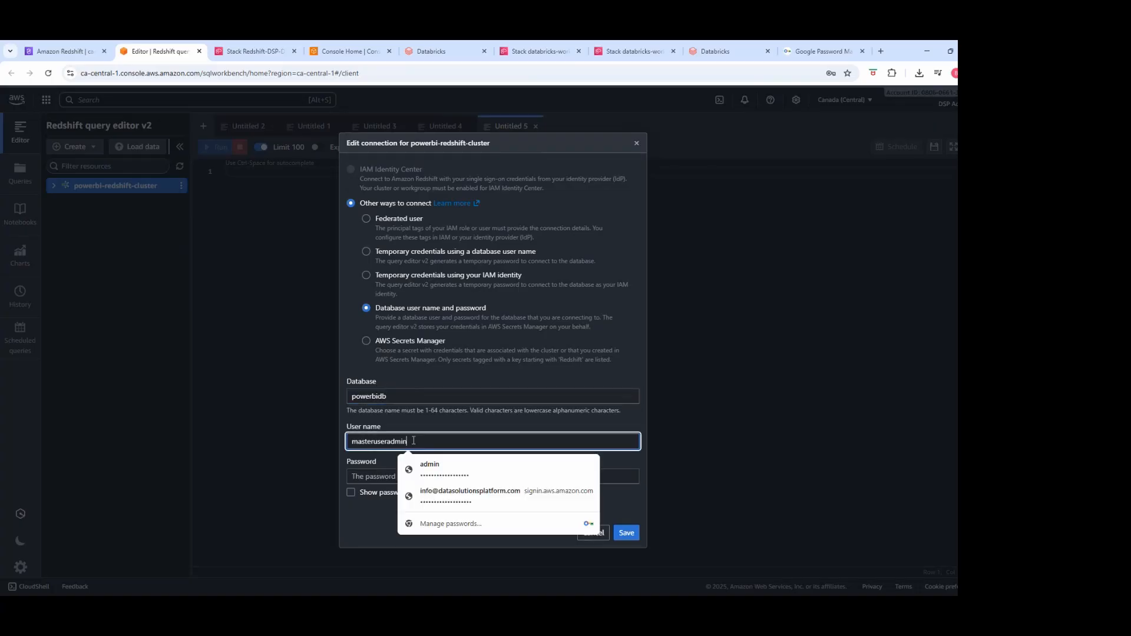
left_click_drag(406, 442, 334, 442)
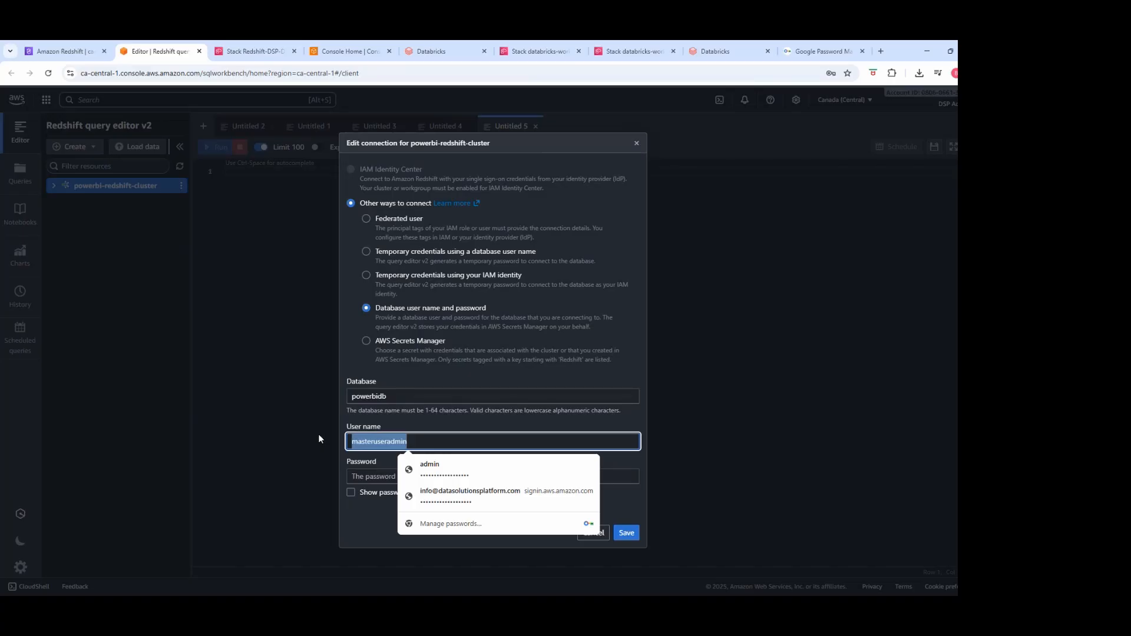
type("dspadmin")
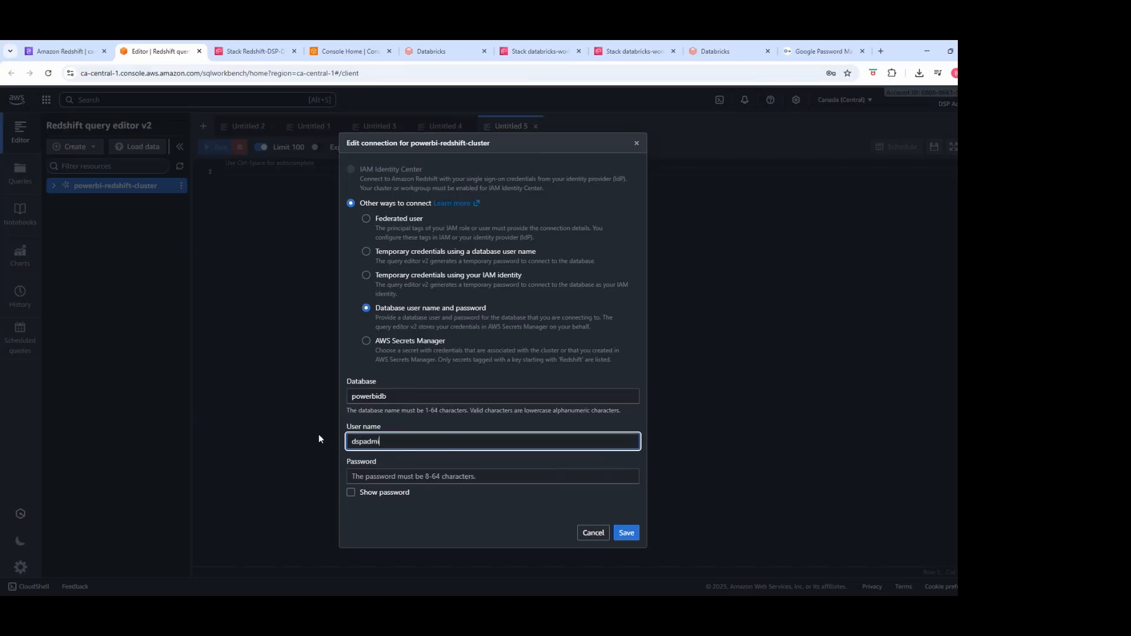
Fill in the database user's password and save the powerbi-redshift-cluster connection.
left_click(370, 475)
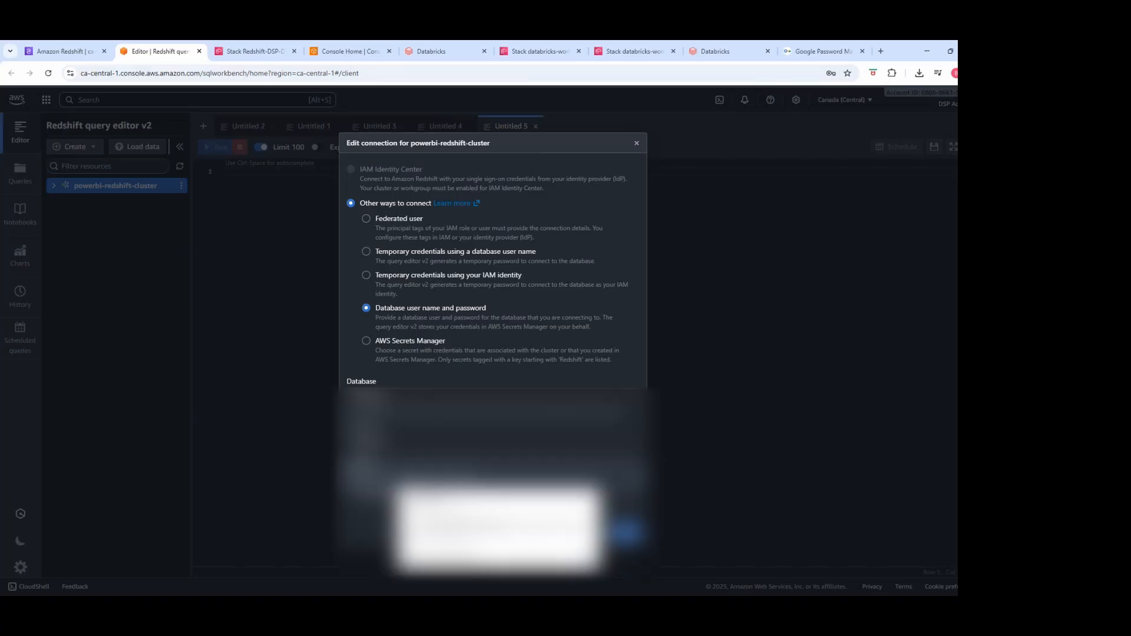
left_click(471, 508)
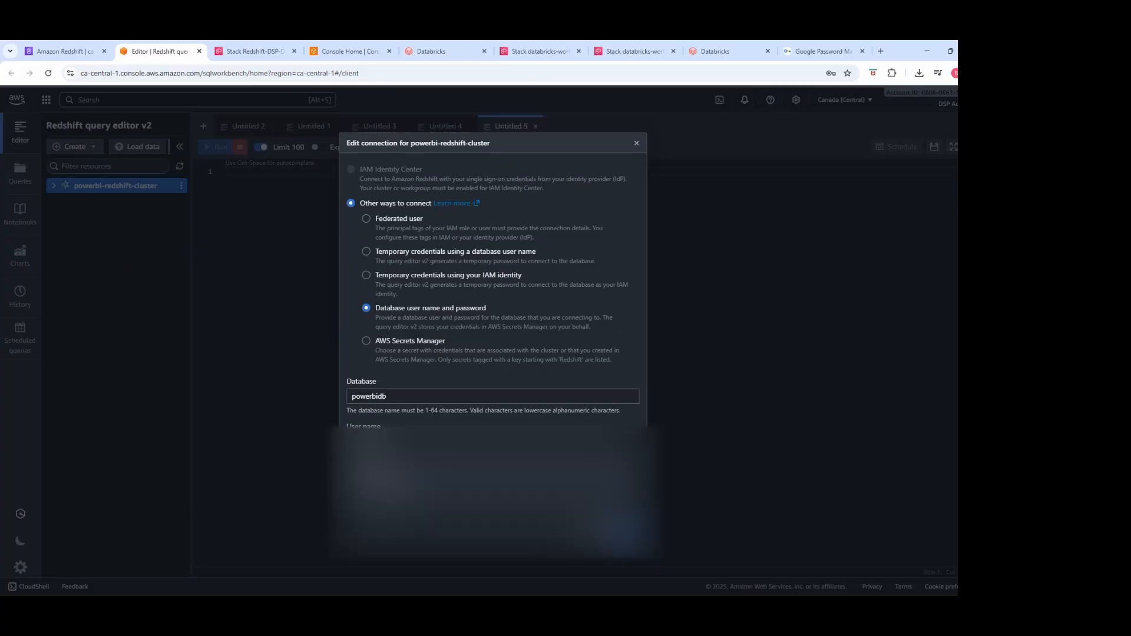
left_click(621, 535)
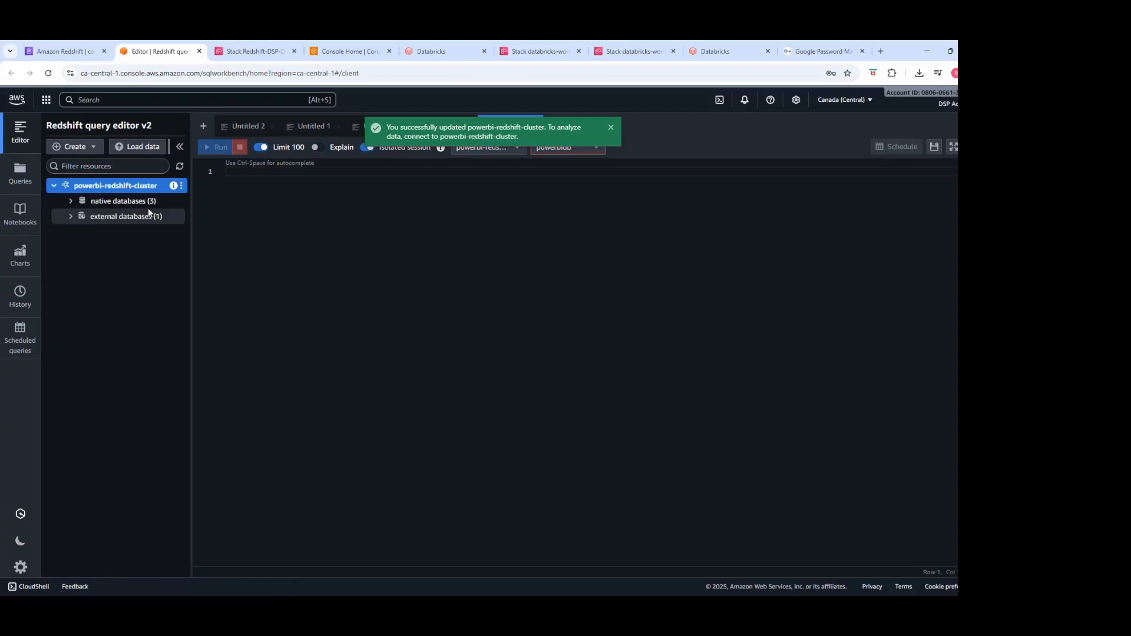
Dismiss the update notification and check which clusters and databases the editor offers as connection targets.
left_click(611, 128)
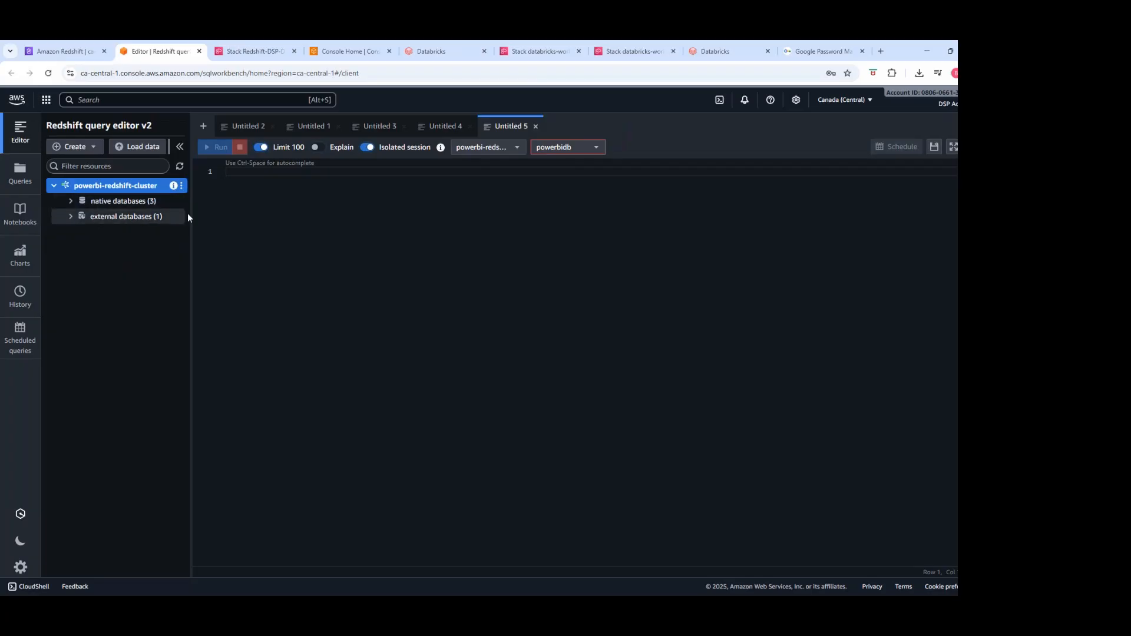
left_click(488, 150)
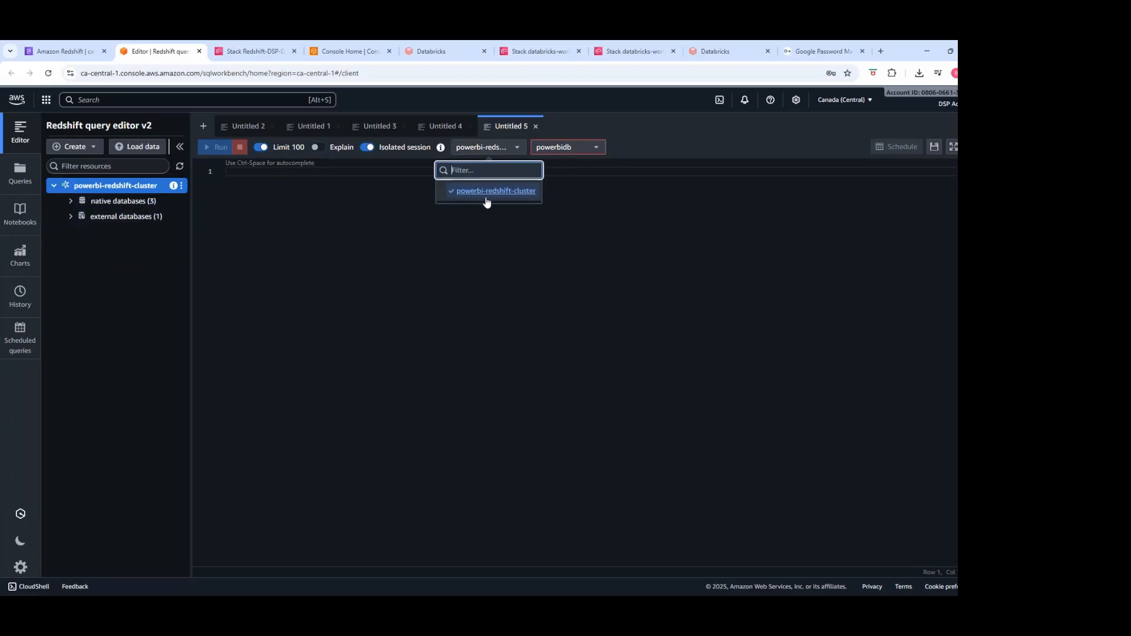
left_click(578, 152)
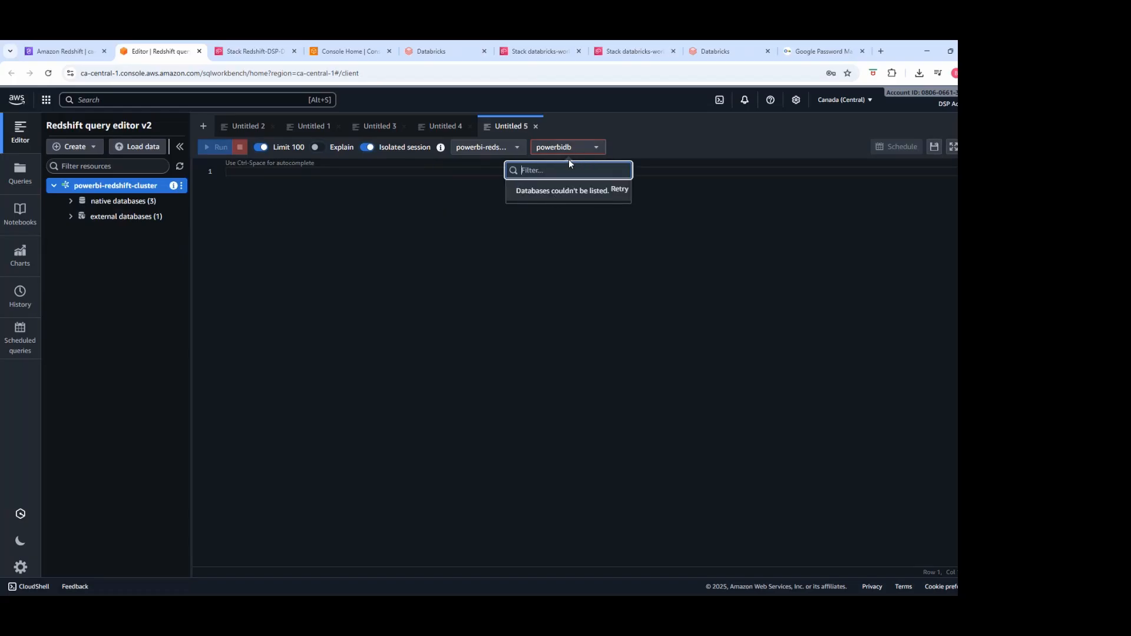
left_click(270, 242)
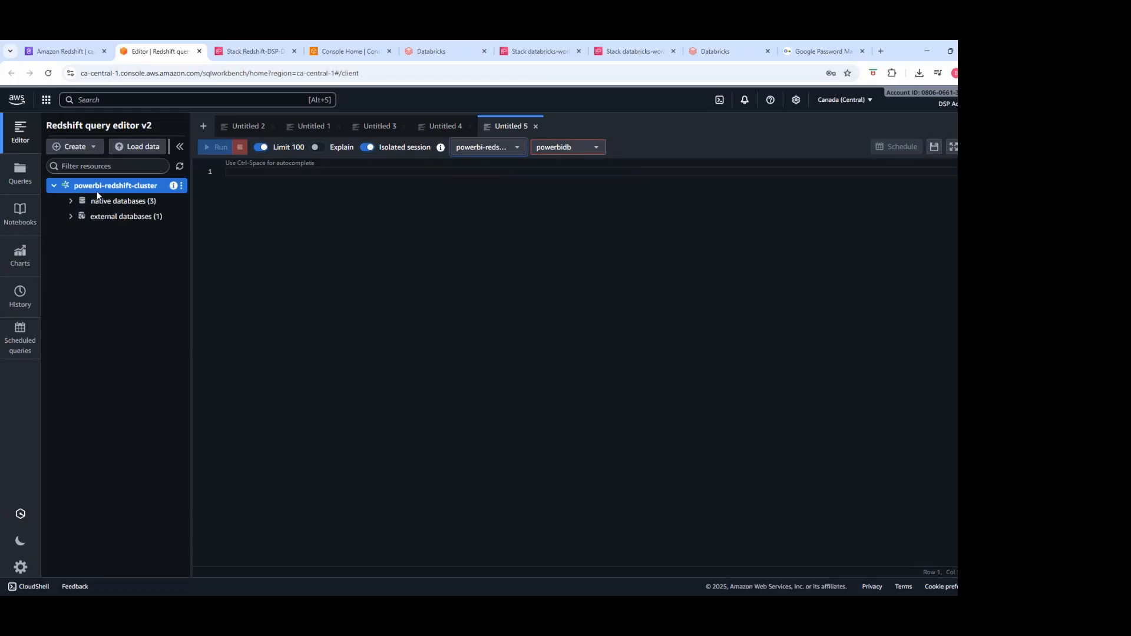
Expand the native databases, examine the contents of powerbidb and sample_data_dev, and collapse both again.
left_click(71, 201)
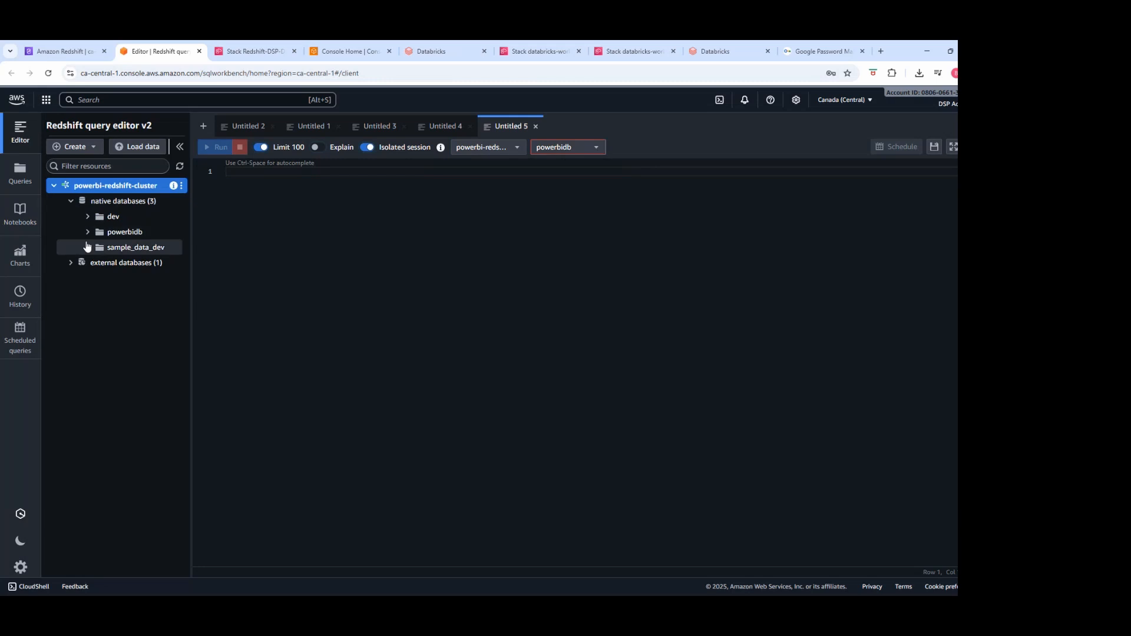
left_click(88, 232)
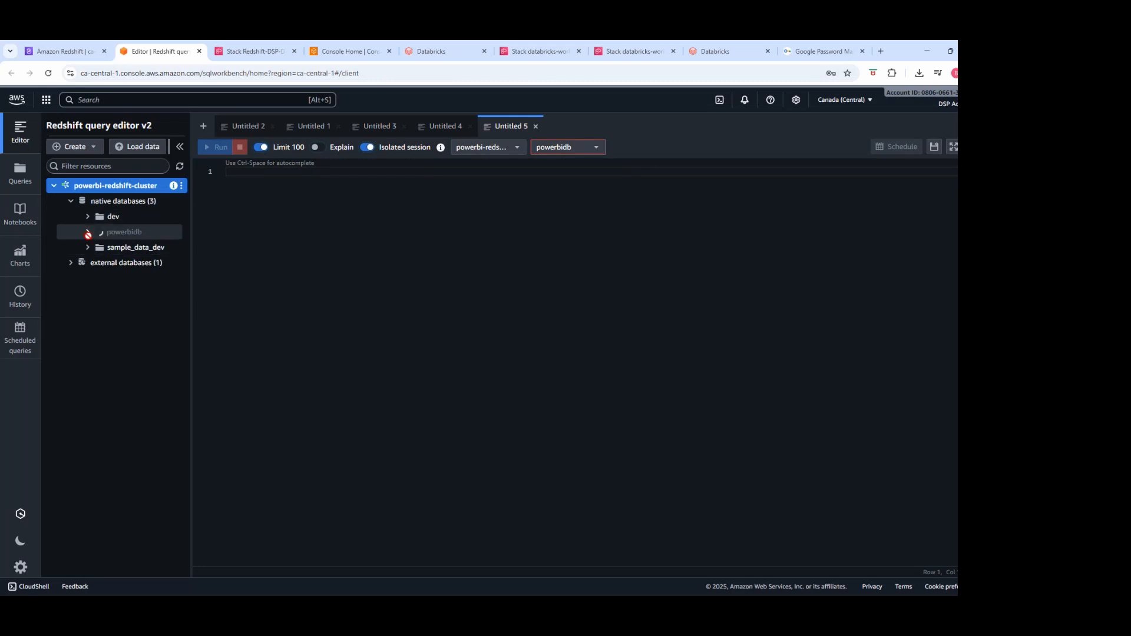
left_click(104, 246)
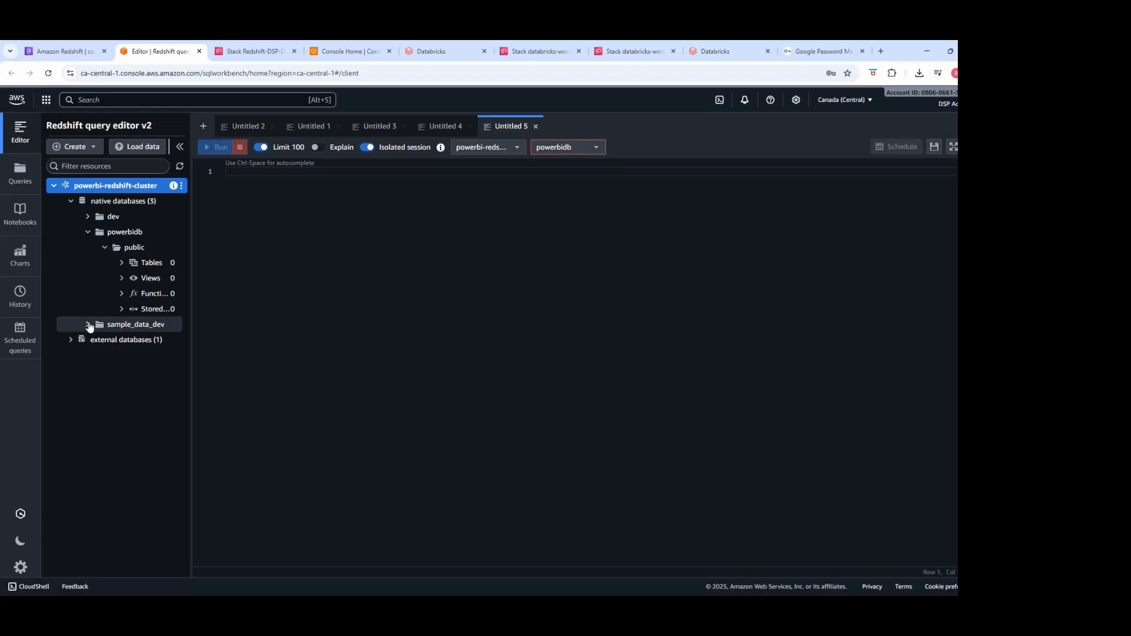
left_click(88, 325)
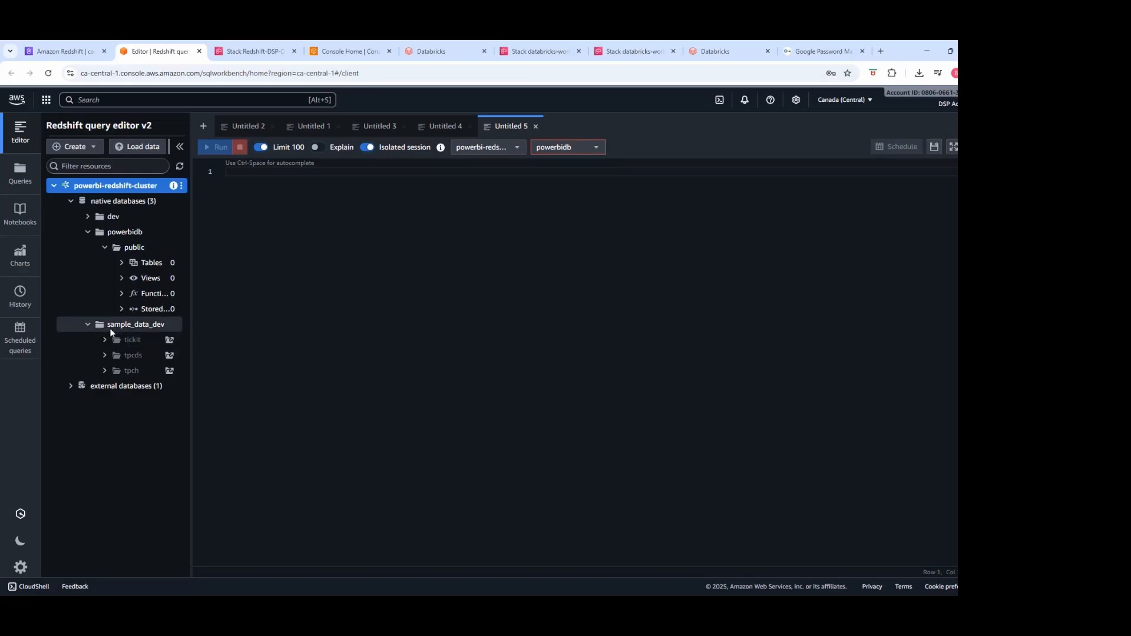
left_click(87, 325)
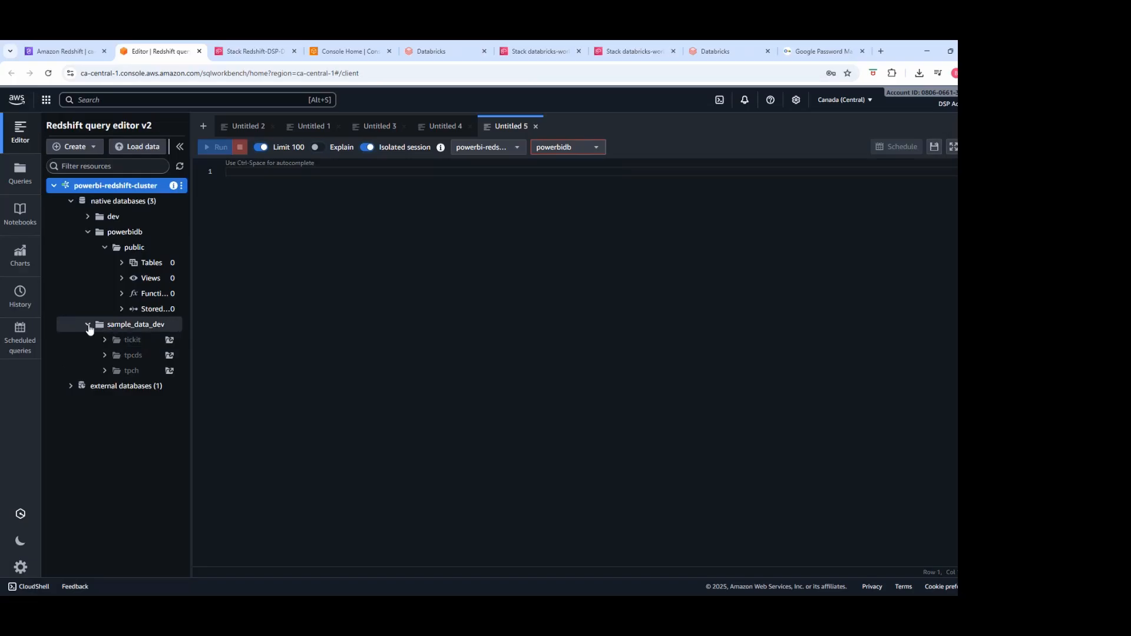
left_click(88, 233)
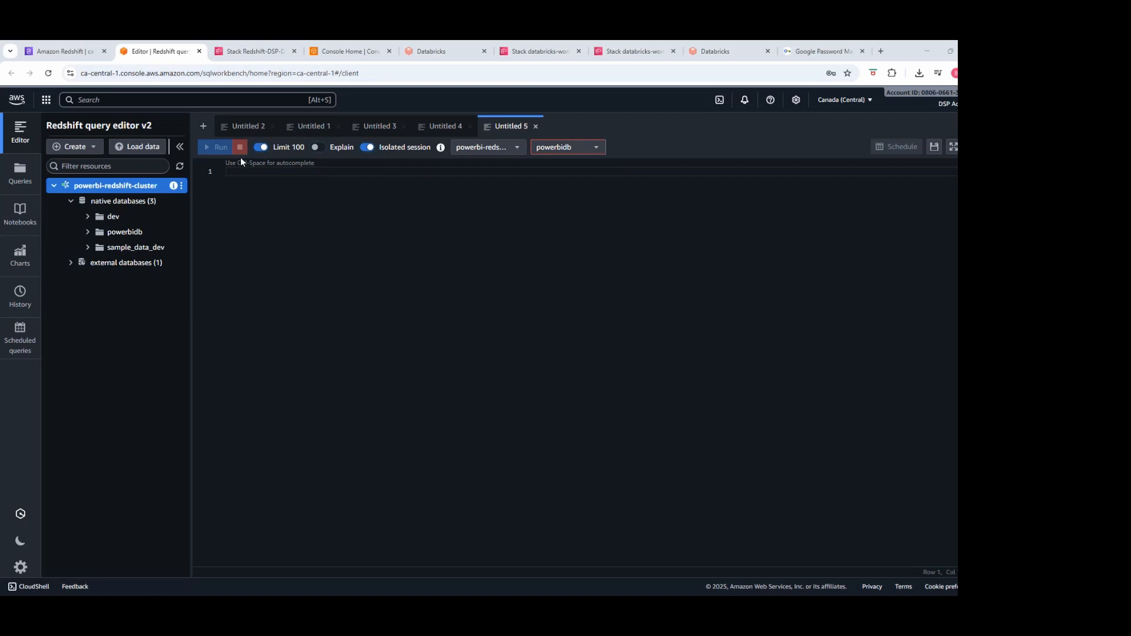
Write the statement CREATE DATABASE nyc_taxi in the empty editor and run it.
left_click(277, 171)
type("CREAT ")
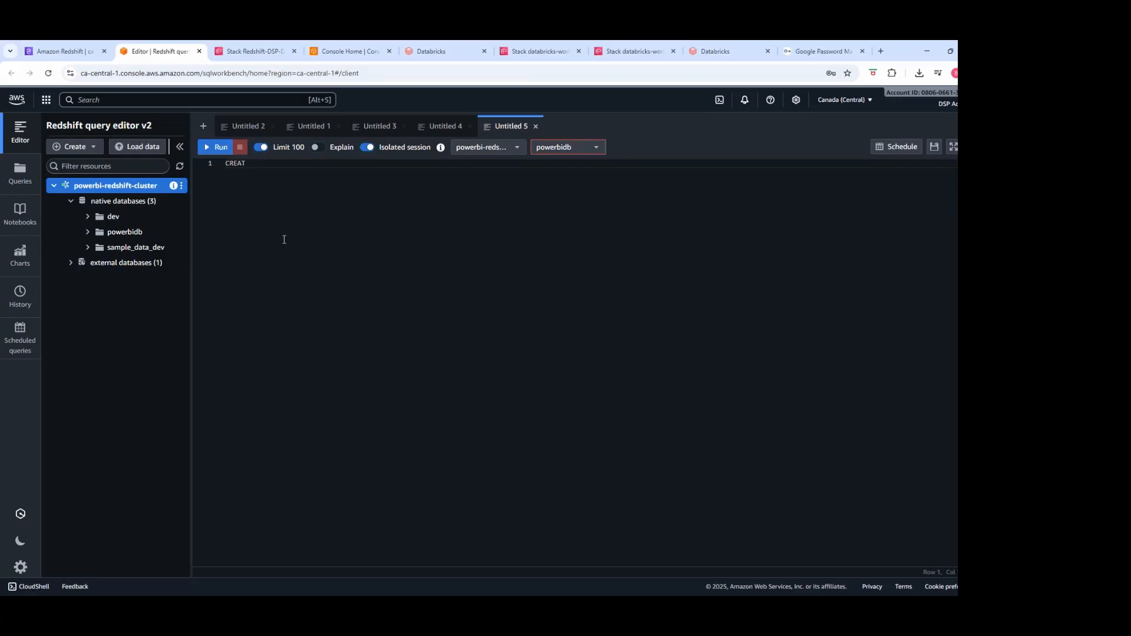
type("e")
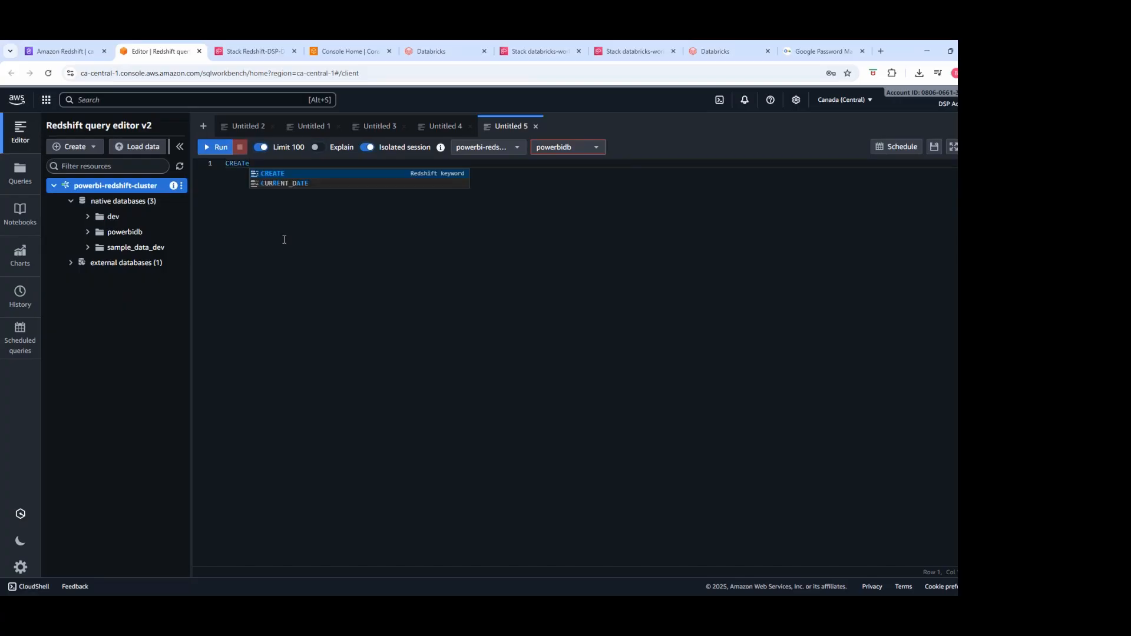
key("Tab")
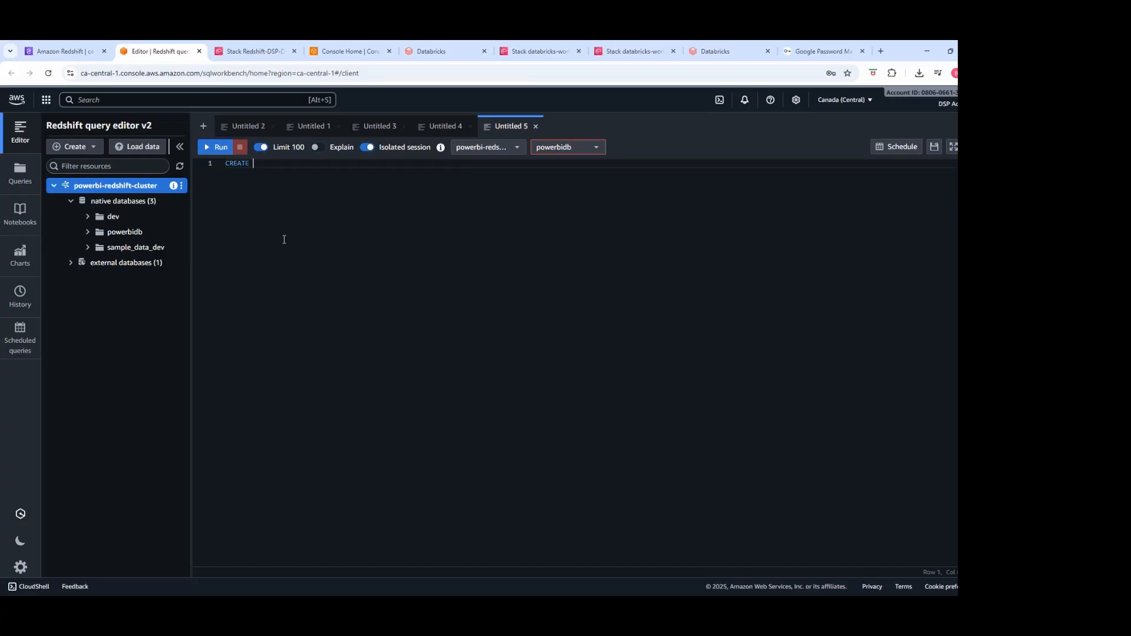
type("DATABASE nyc_taxi")
left_click(215, 149)
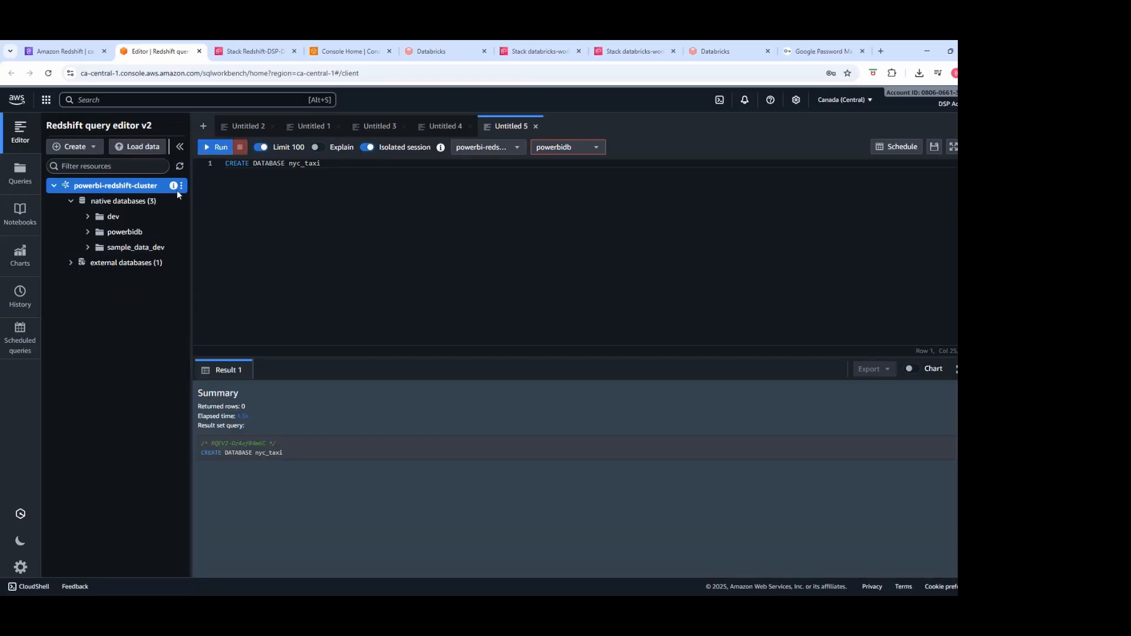
Refresh the resource tree and expand powerbi-redshift-cluster's native databases down to the schemas of nyc_taxi.
left_click(176, 173)
left_click(92, 186)
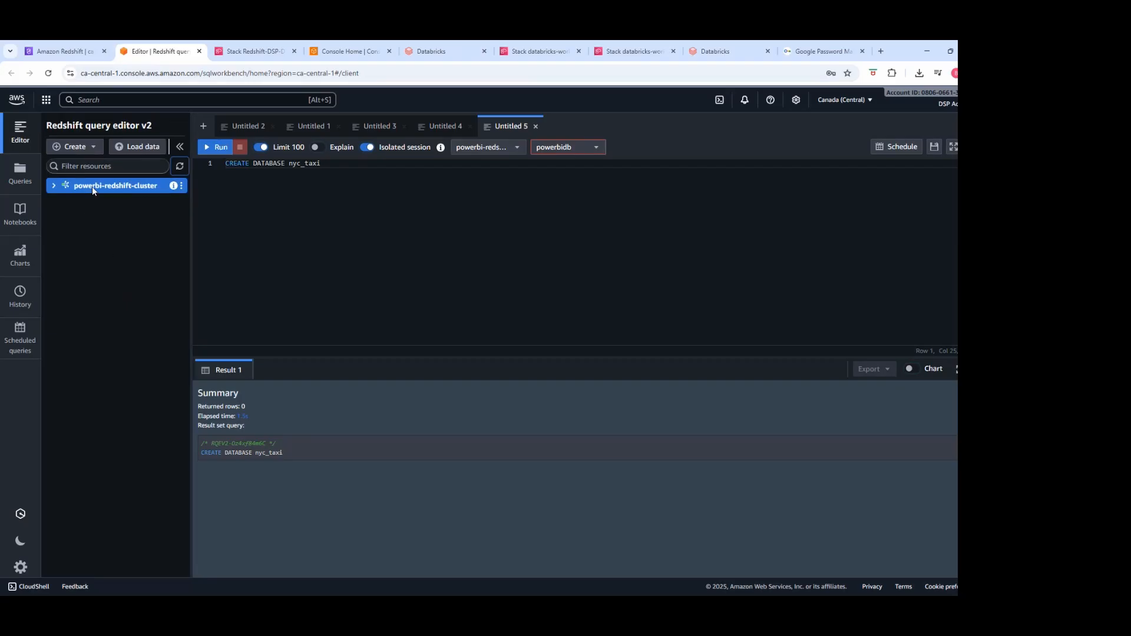
left_click(54, 188)
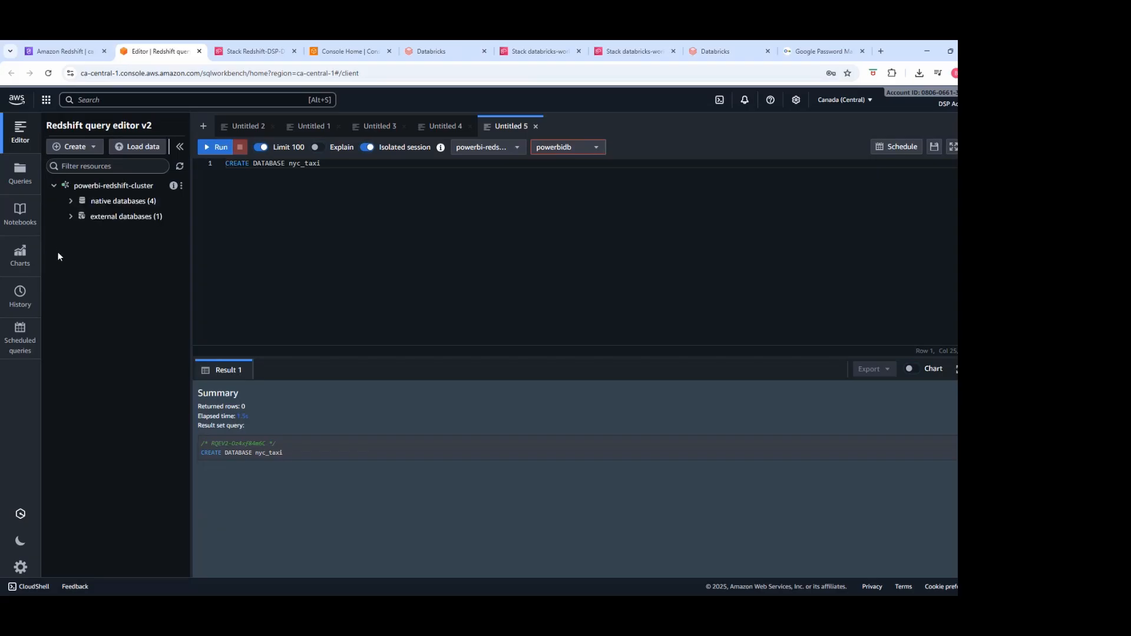
left_click(71, 201)
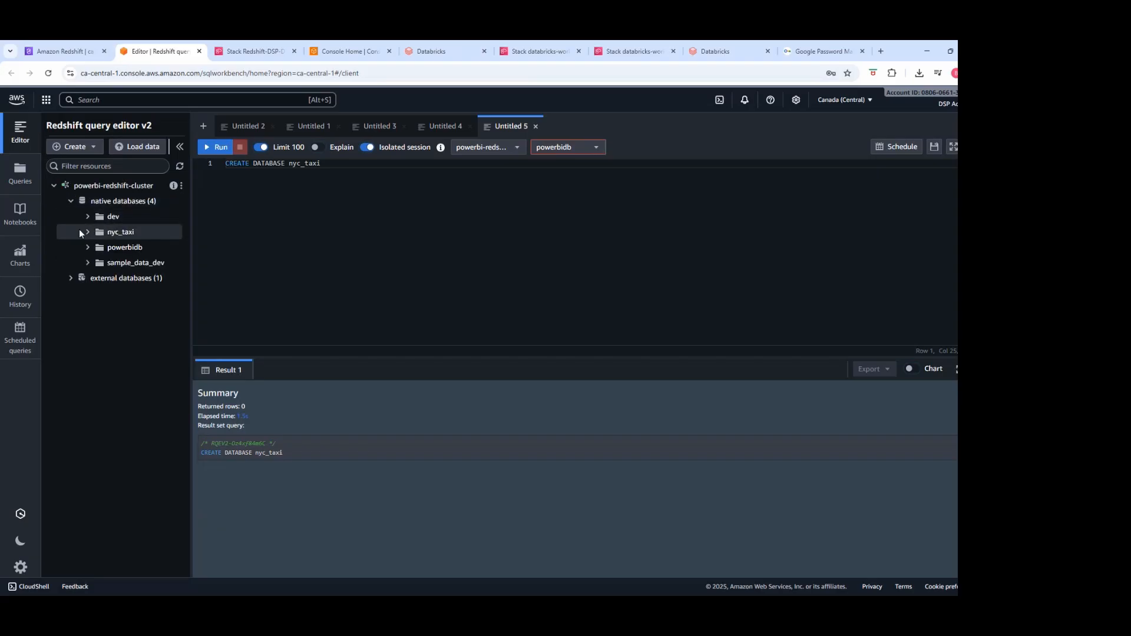
left_click(88, 232)
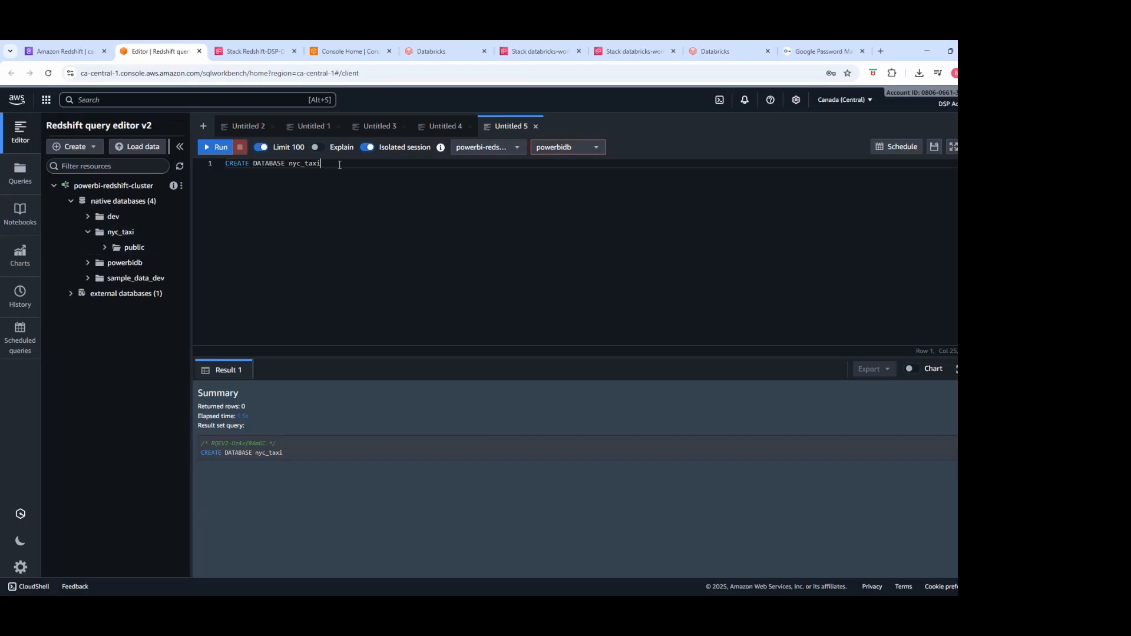
Comment out the CREATE DATABASE line and write CREATE SCHEMA nyc_taxi.gold_nyc on the line below.
key("ctrl+slash")
key("Return")
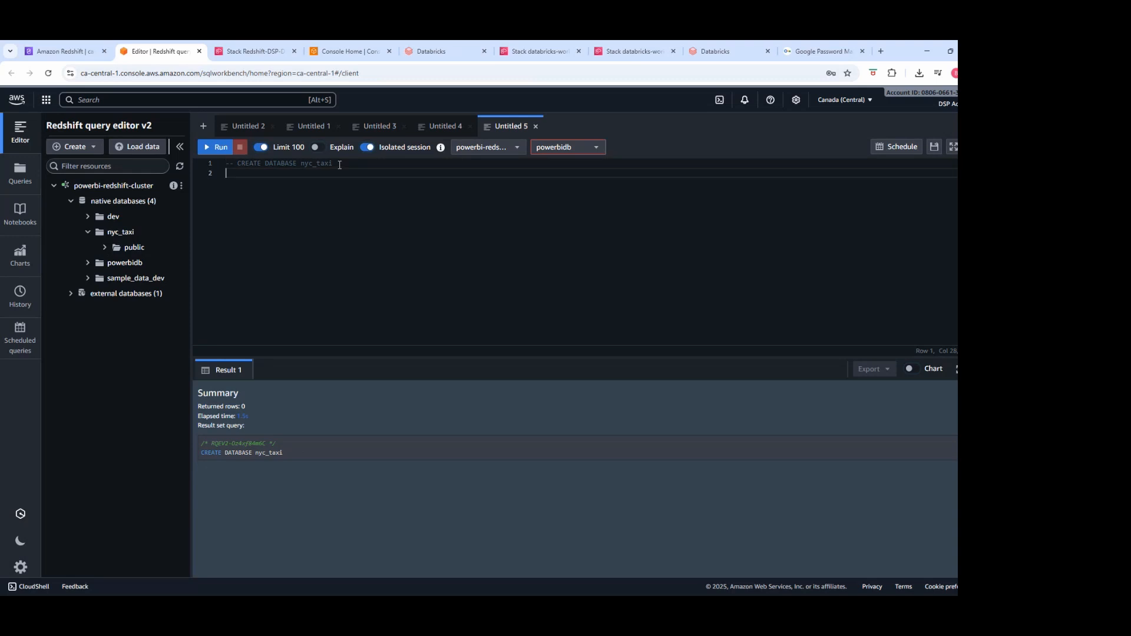
type("CREATE SCHEMA")
left_click_drag(335, 165, 304, 163)
key("ctrl+c")
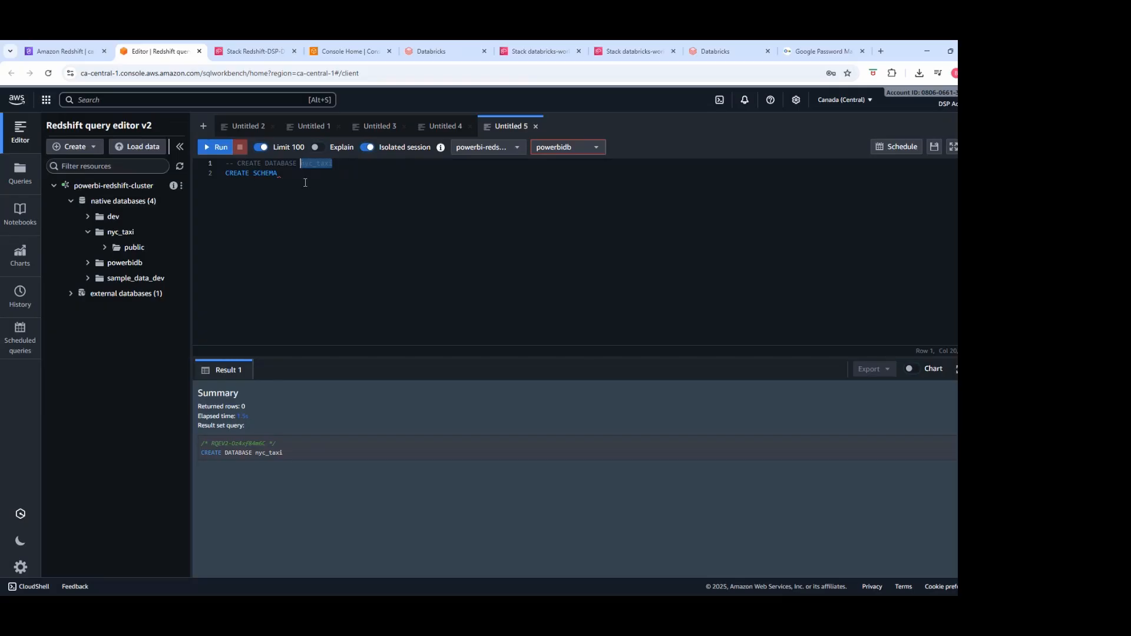
left_click(302, 177)
key("ctrl+v")
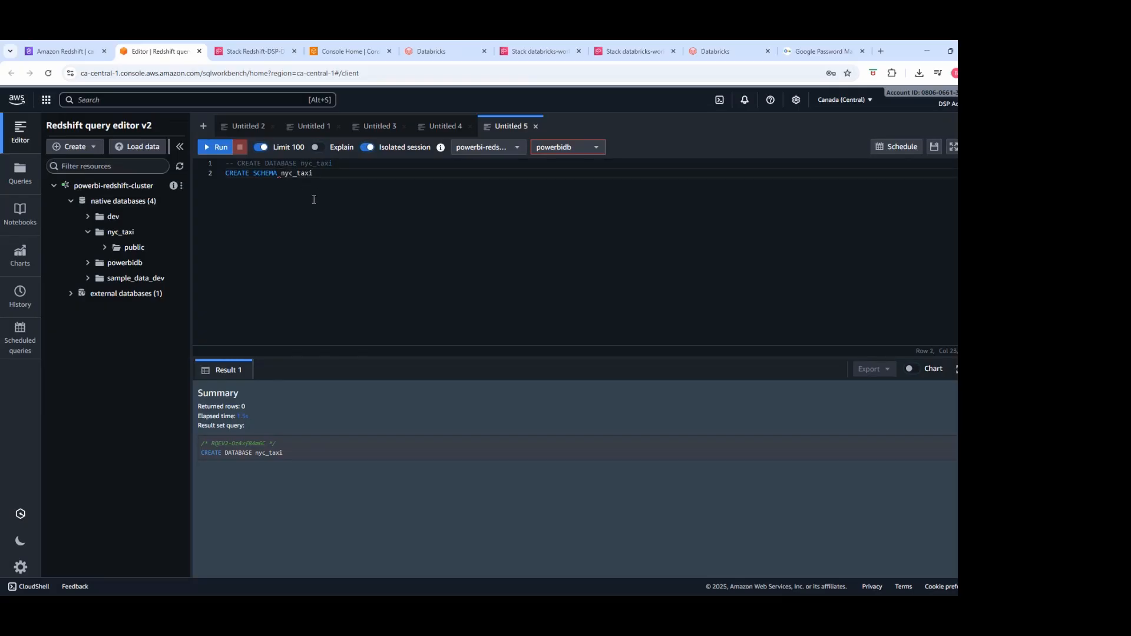
type(".")
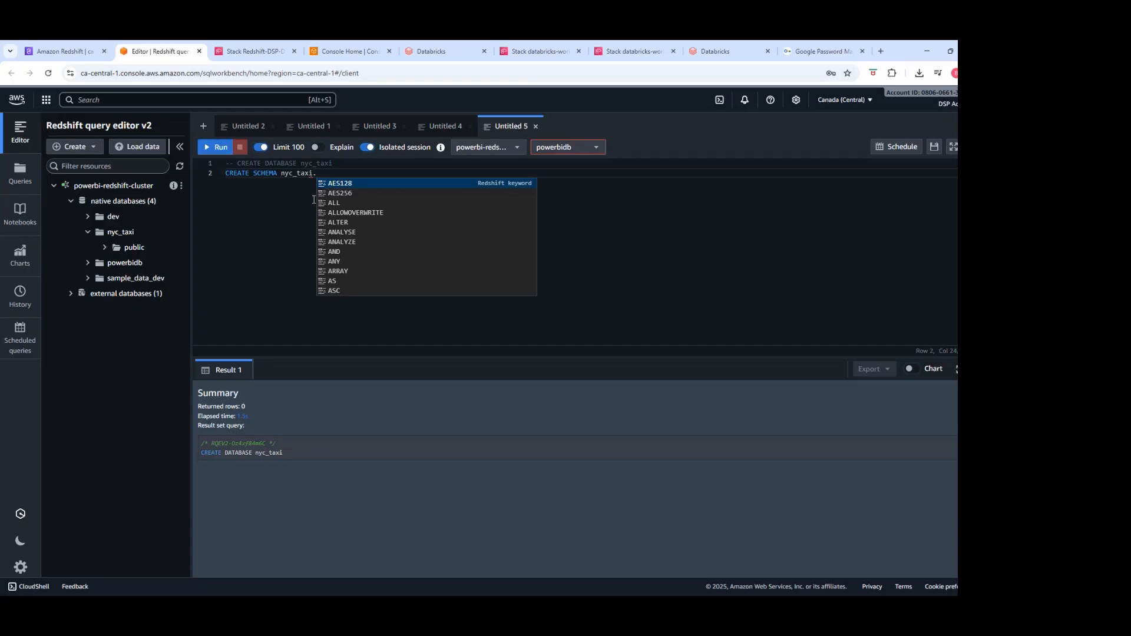
type("gold")
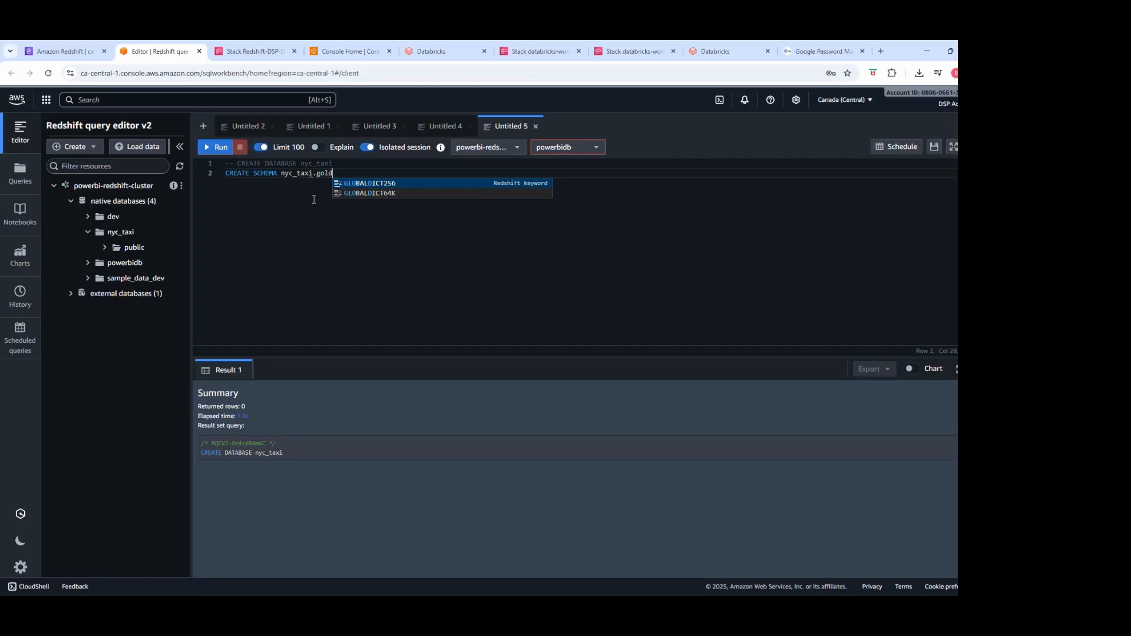
type("_nyc")
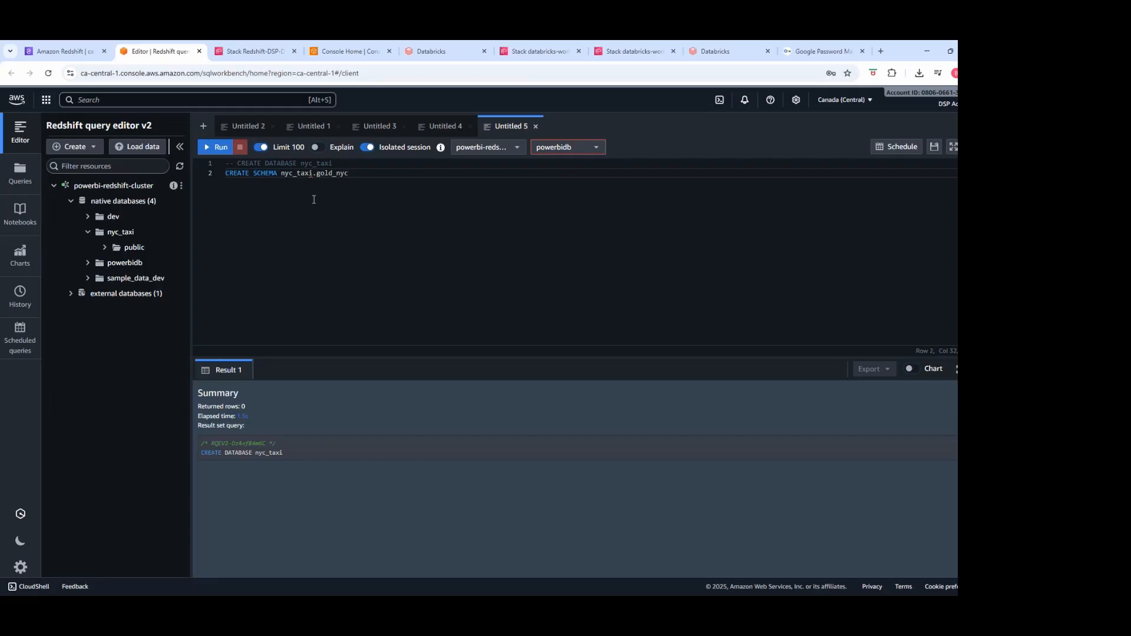
Try gold_taxi as the schema name in the CREATE SCHEMA statement, and put gold_nyc back.
key("BackSpace")
key("BackSpace")
key("BackSpace")
type("tax")
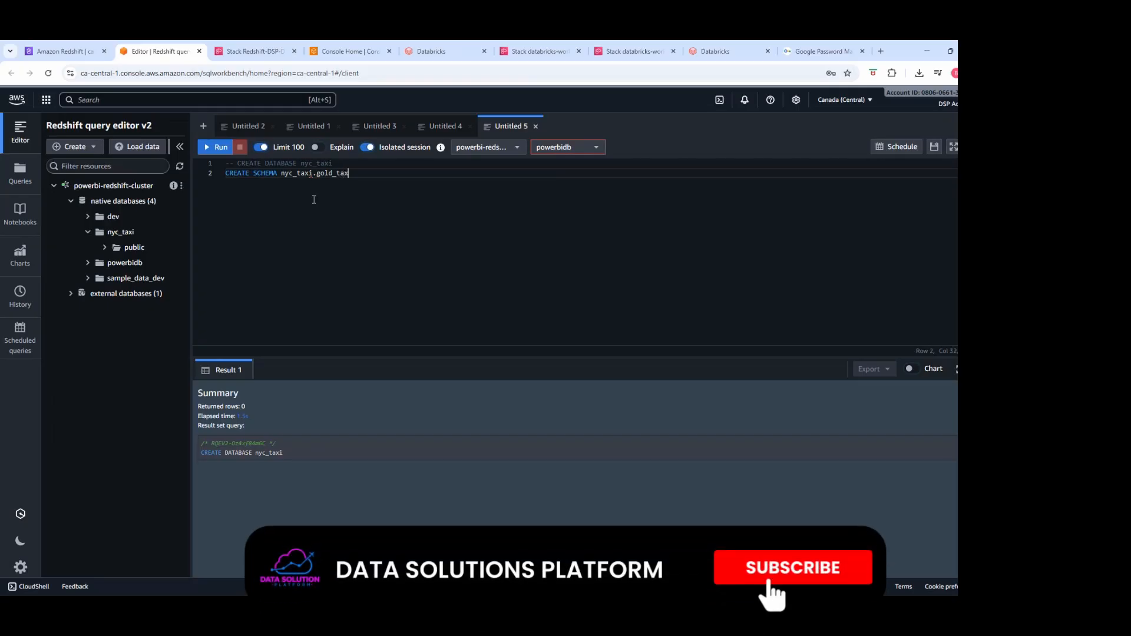
type("i")
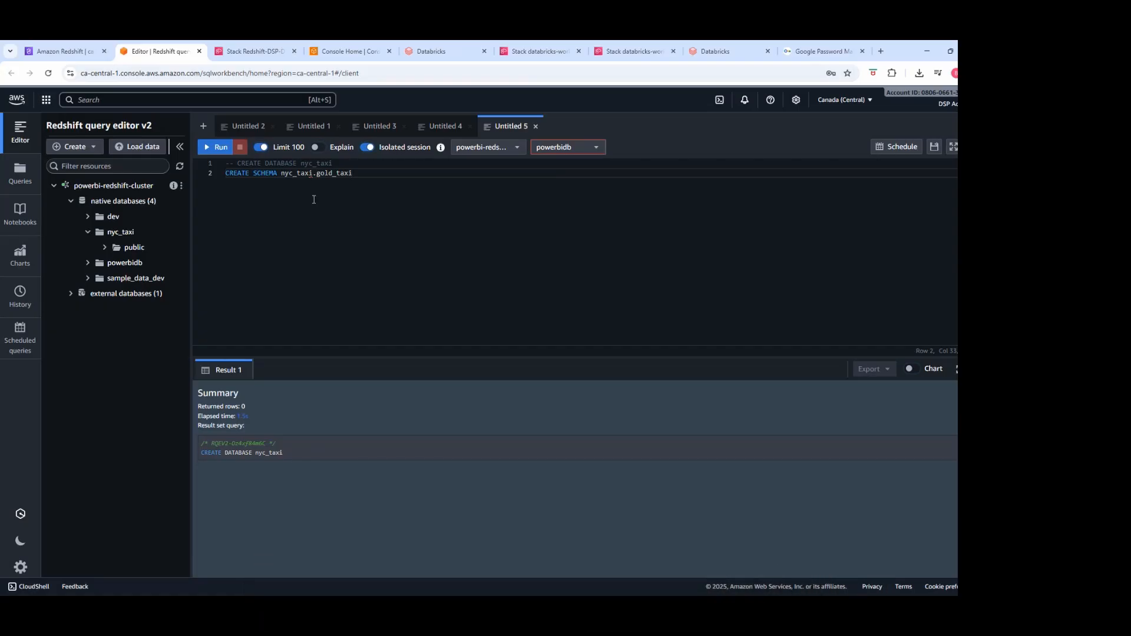
key("BackSpace")
key("BackSpace")
key("BackSpace")
key("BackSpace")
type("nyc")
Run the CREATE SCHEMA statement, comment it out and start a new line below it.
key("ctrl+Return")
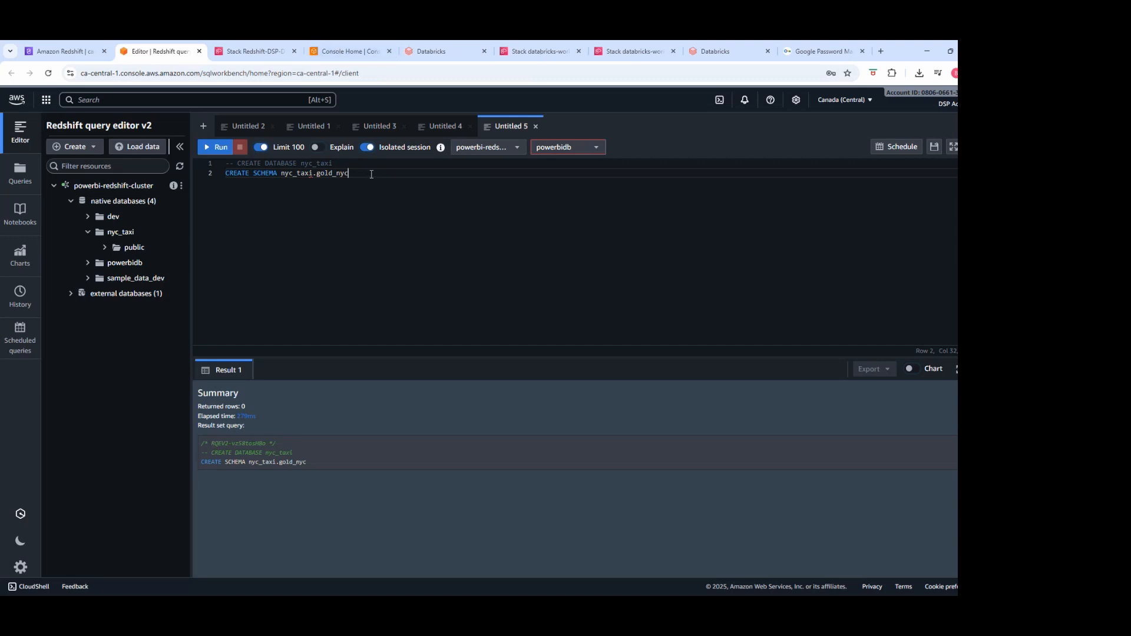
key("ctrl+slash")
key("Return")
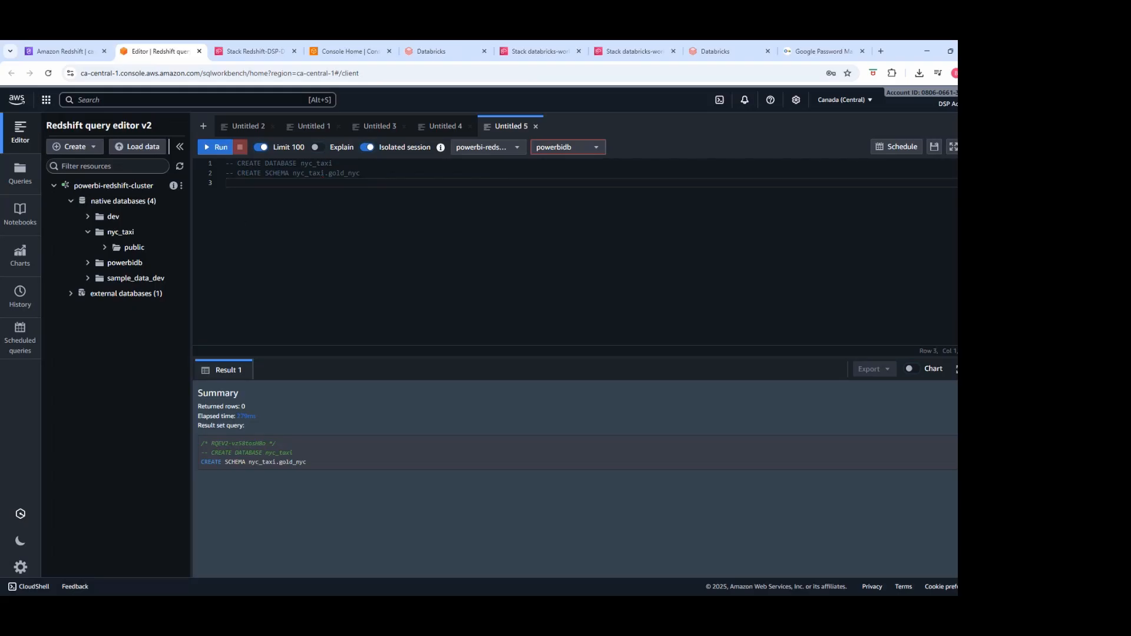
Insert the prepared CREATE TABLE statement for nyc_taxi.gold_nyc.final_daily_trip_weather, from date DATE to rainfall_category VARCHAR(50), and uncomment it.
key("alt+Tab")
left_click(260, 183)
type("-- CREATE TABLE nyc_taxi.gold_nyc.final_daily_trip_weather ( --     date DATE, --     trip_count BIGINT, --     avg_fare DOUBLE PRECISION, --     total_revenue DOUBLE PRECISION, --     temperature_max DOUBLE PRECISION, --     temperature_min DOUBLE PRECISION, --     precipitation_mm DOUBLE PRECISION, --     rainfall_category VARCHAR(50) -- );")
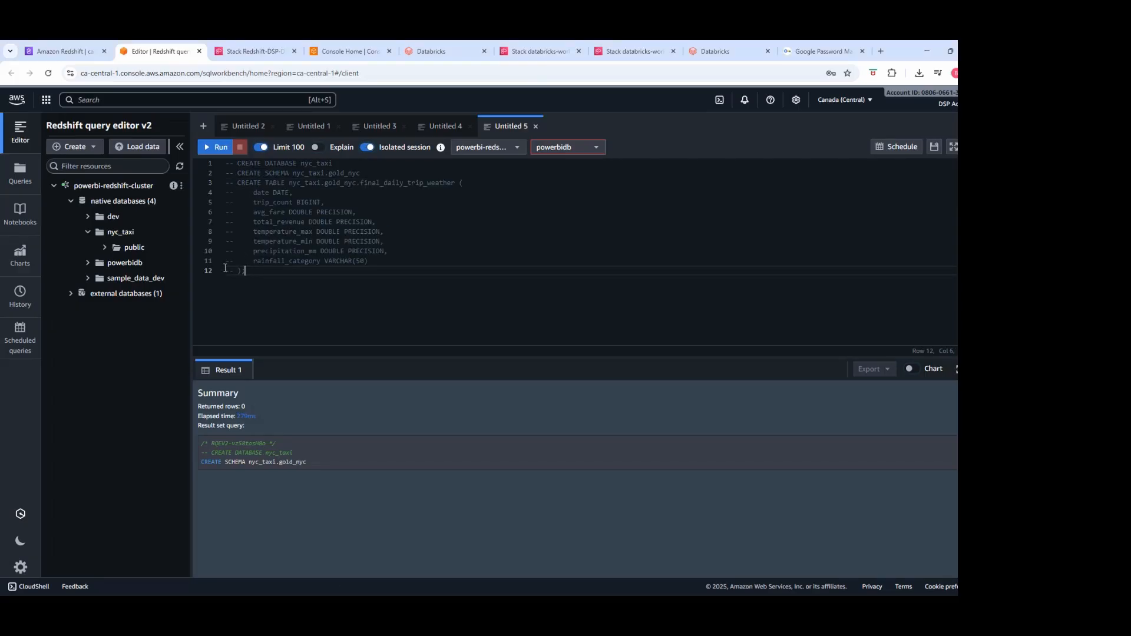
left_click_drag(224, 268, 226, 183)
key("ctrl+slash")
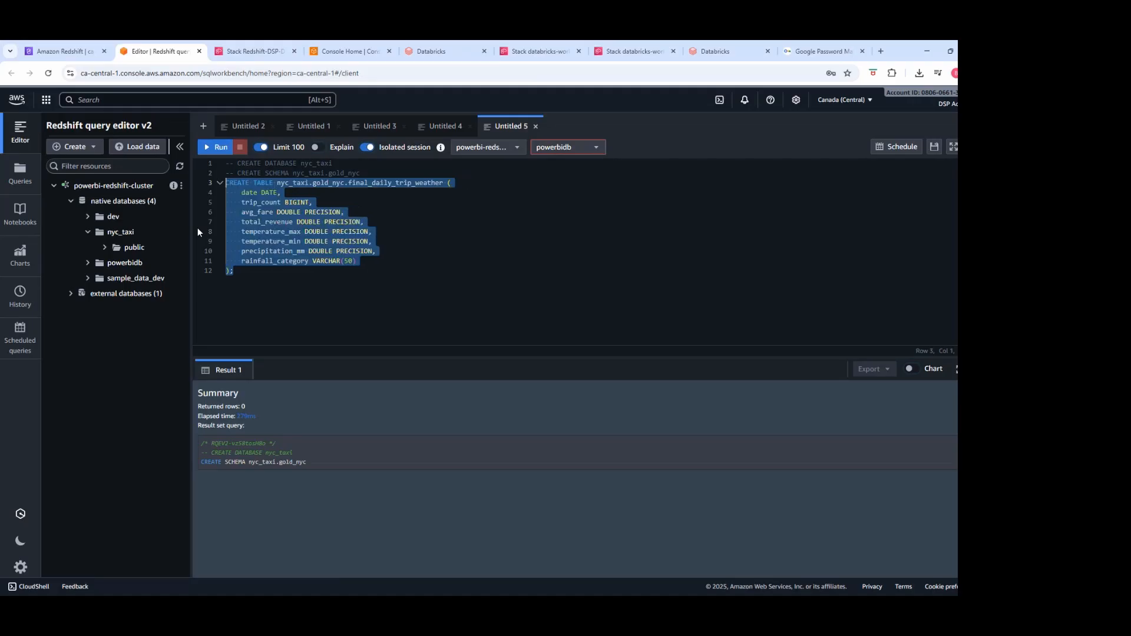
Review the schema name, the rainfall_category data type and the full table name in the CREATE TABLE statement.
left_click(341, 183)
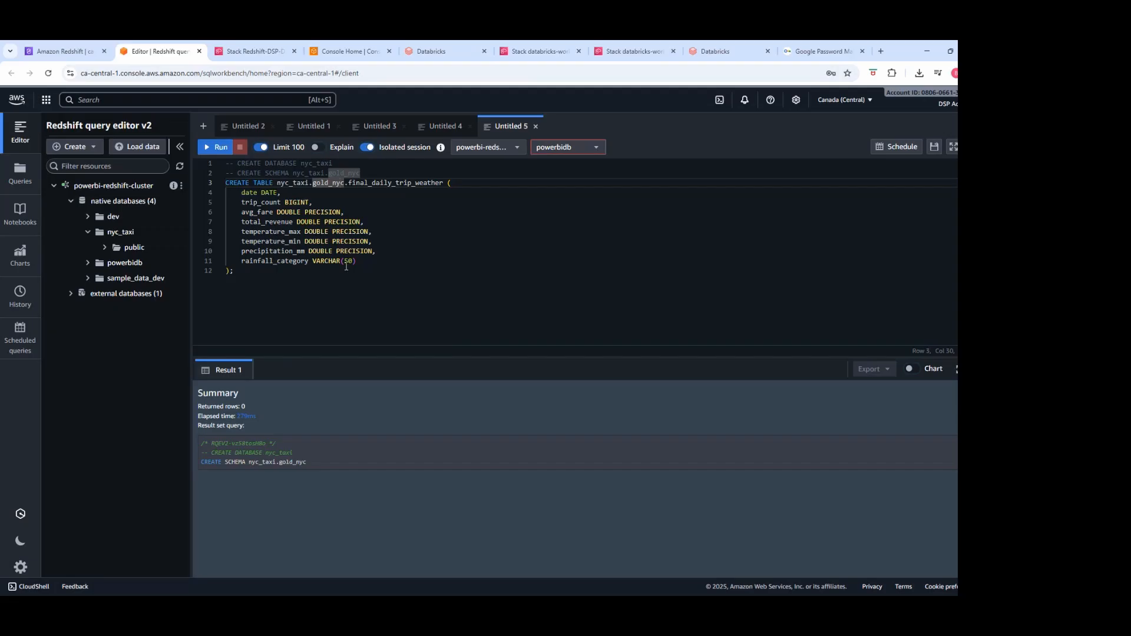
left_click_drag(357, 262, 312, 261)
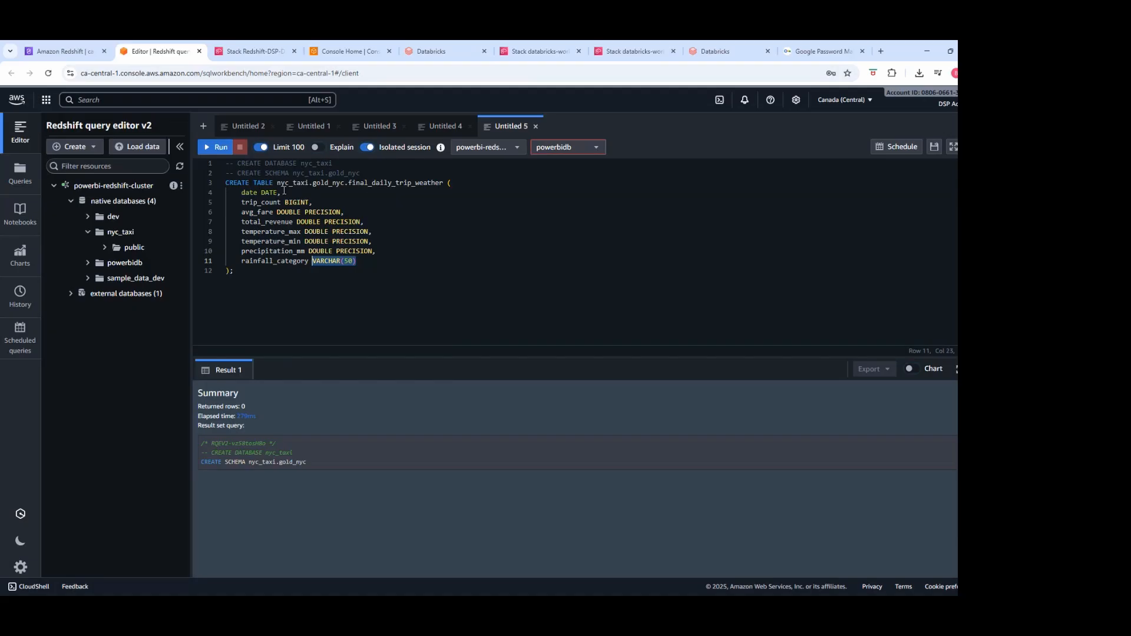
left_click_drag(278, 184, 445, 183)
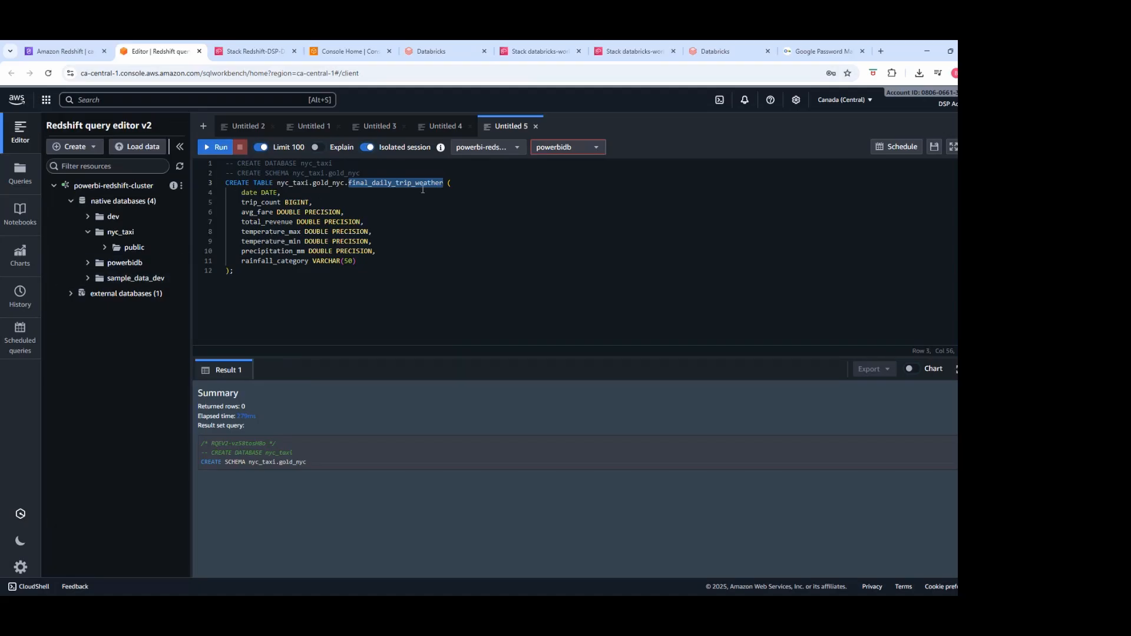
Check the editor's cluster selection and available databases for the CREATE TABLE query.
left_click(502, 154)
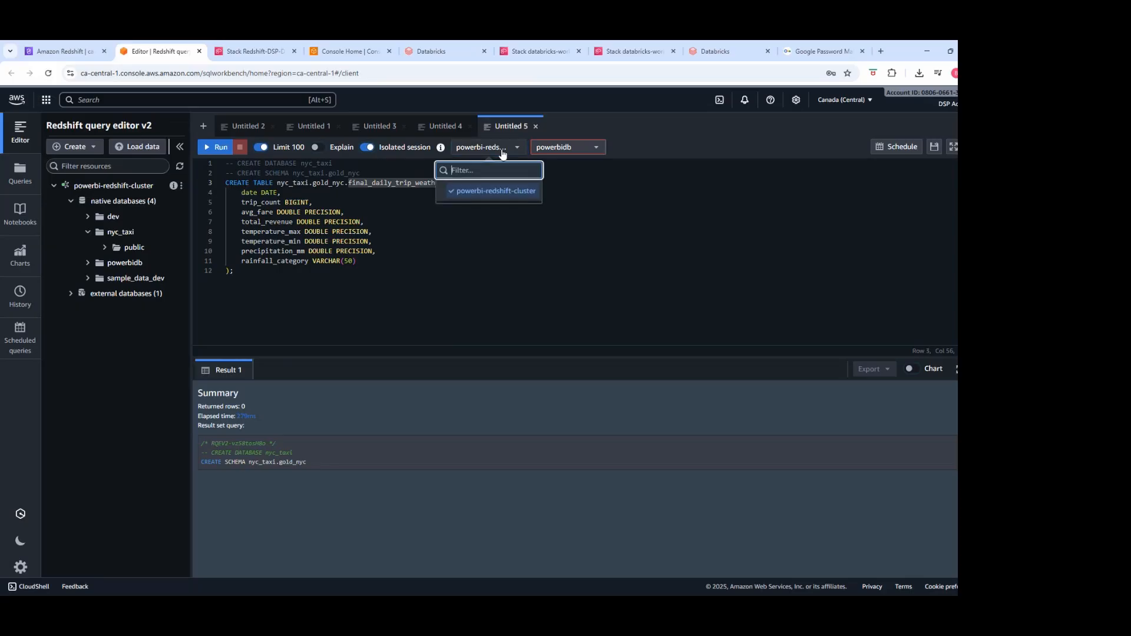
left_click(502, 155)
left_click(502, 155)
left_click(563, 149)
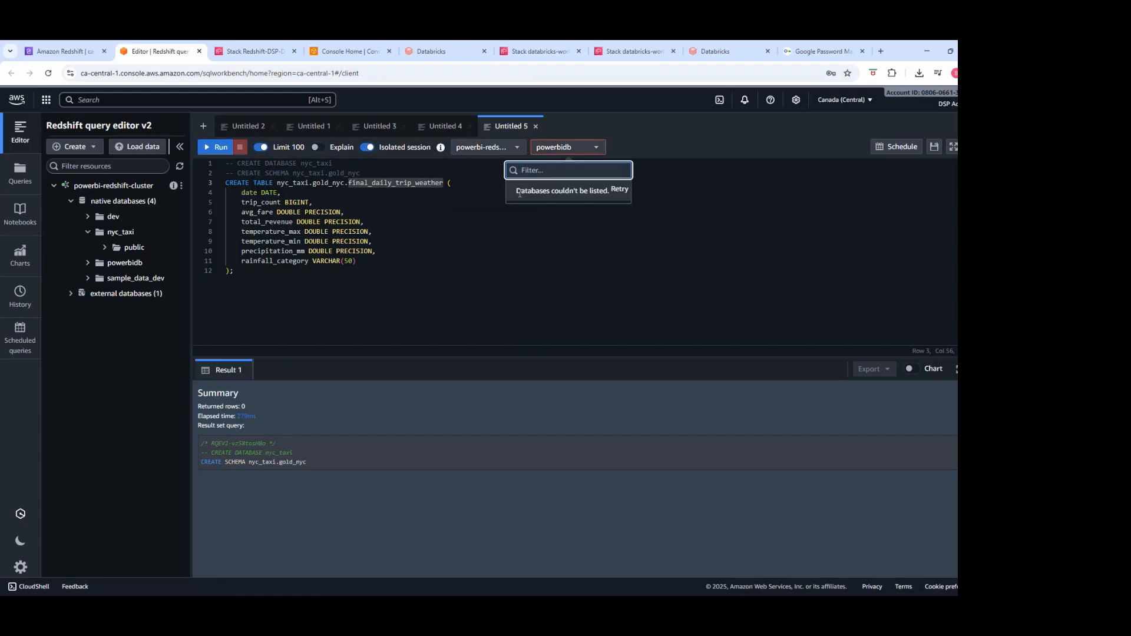
Run the CREATE TABLE statement for nyc_taxi.gold_nyc.final_daily_trip_weather and comment out the whole statement.
left_click(494, 234)
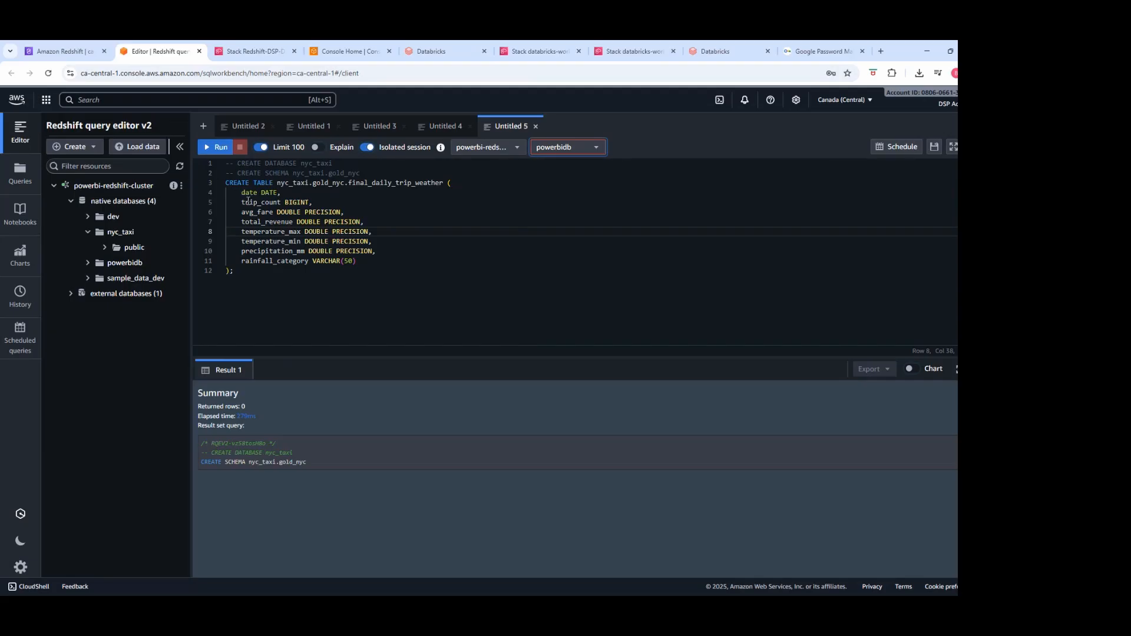
left_click(248, 267)
left_click(217, 152)
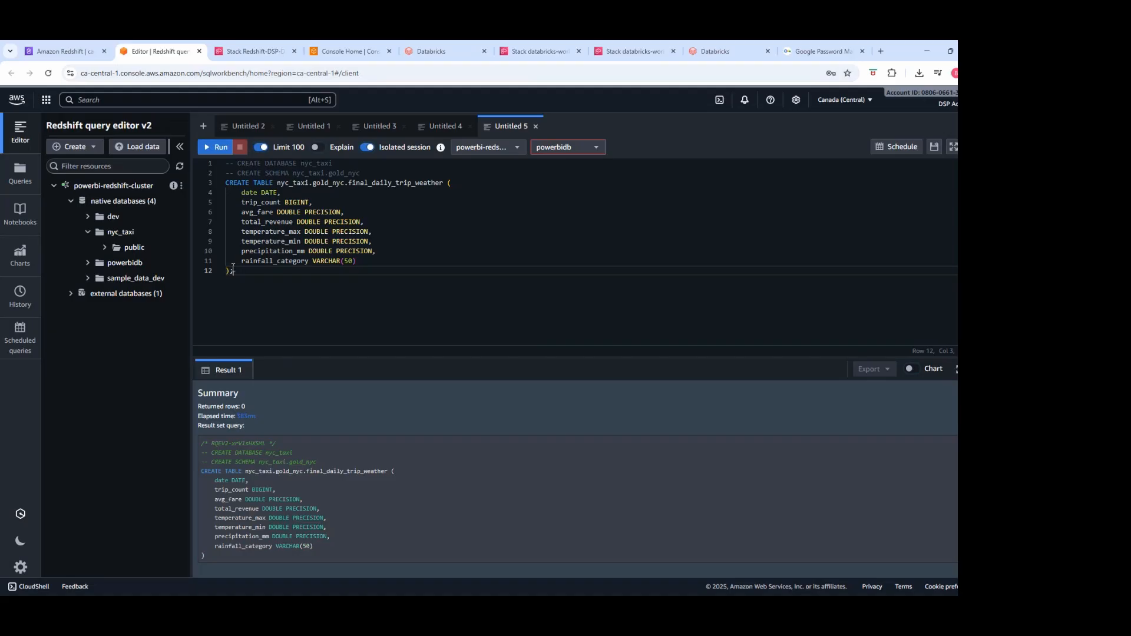
left_click_drag(233, 270, 209, 185)
key("ctrl+slash")
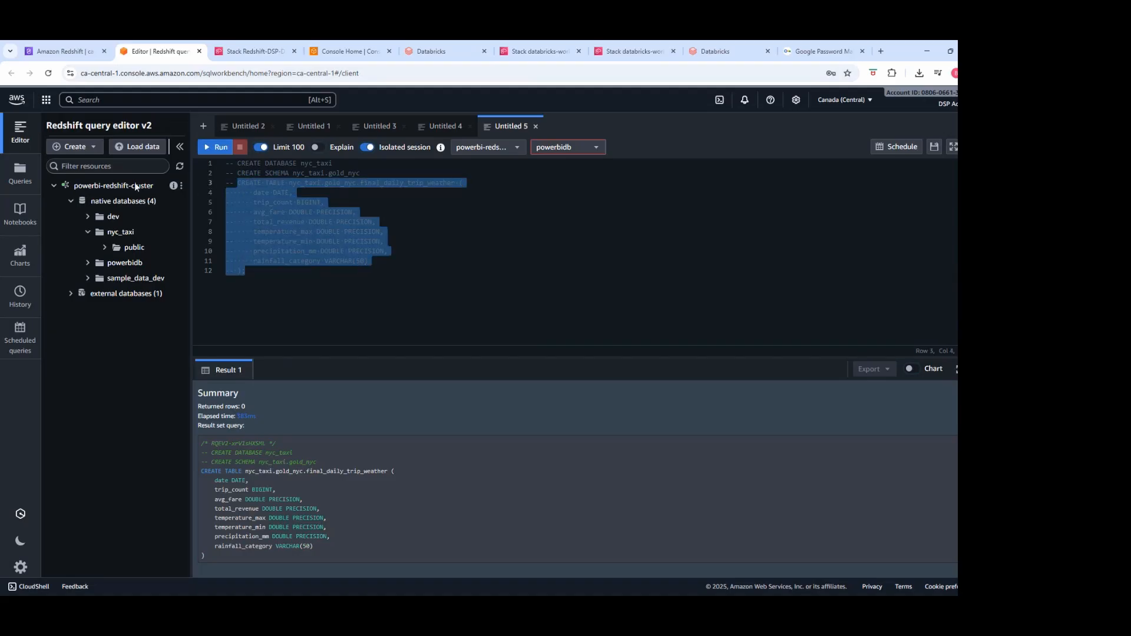
Refresh the cluster's resource tree and expand the native nyc_taxi database down to the tables of its gold_nyc schema.
left_click(180, 167)
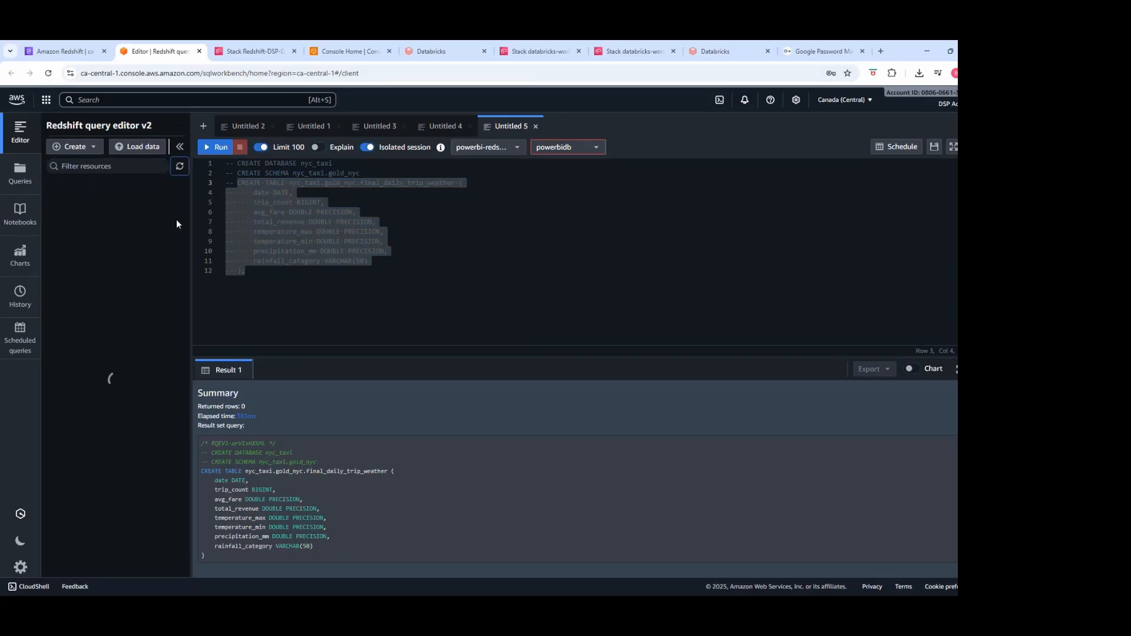
left_click(53, 186)
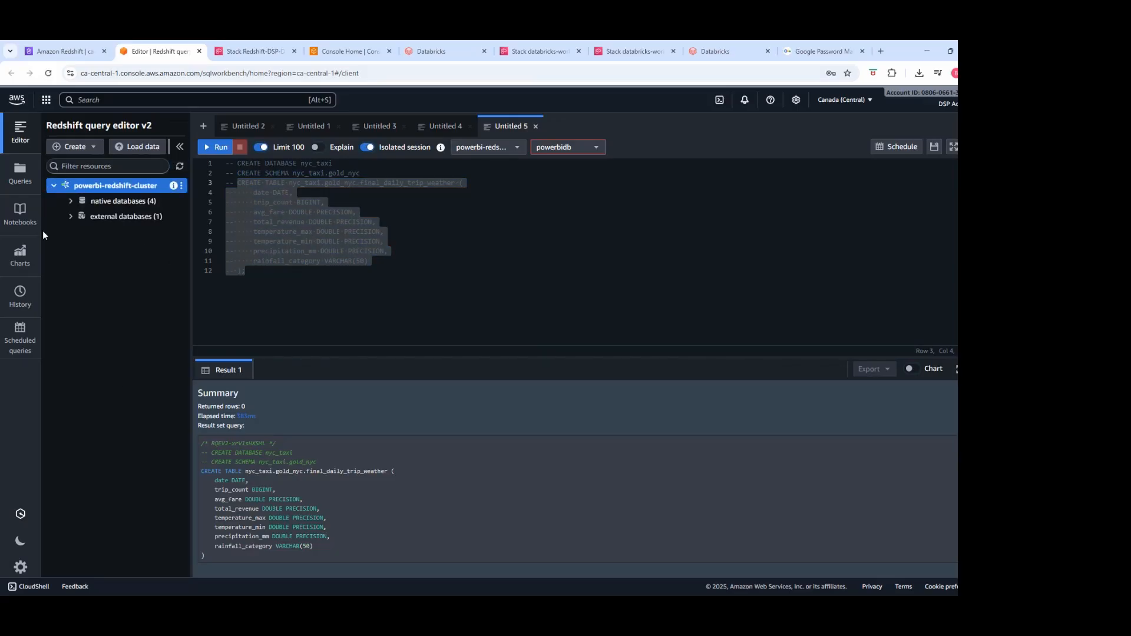
left_click(71, 201)
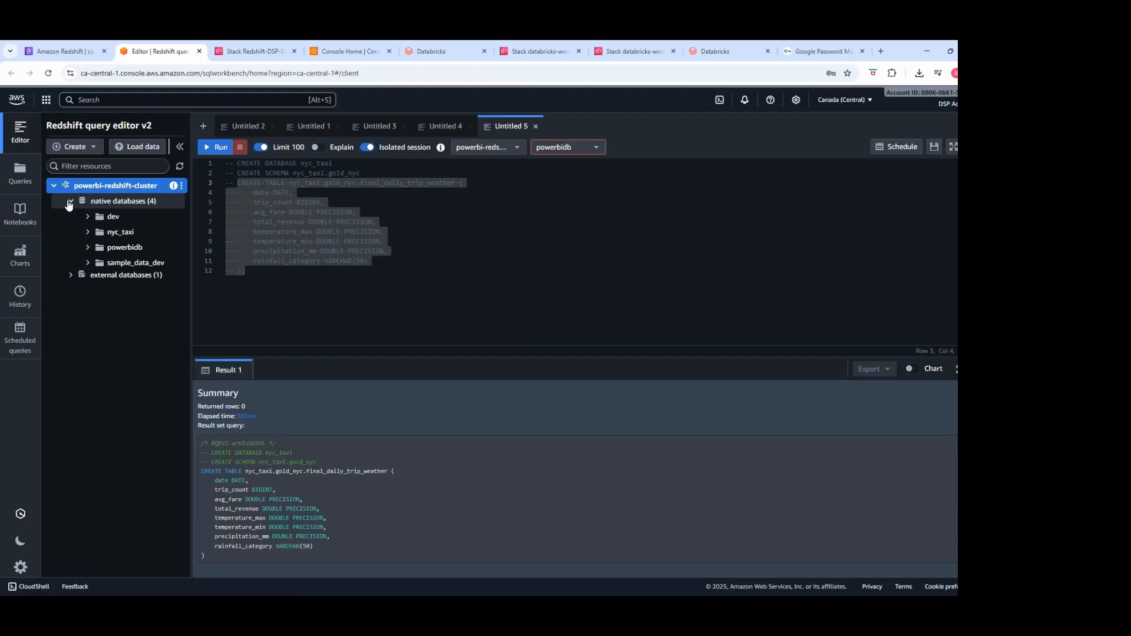
left_click(86, 232)
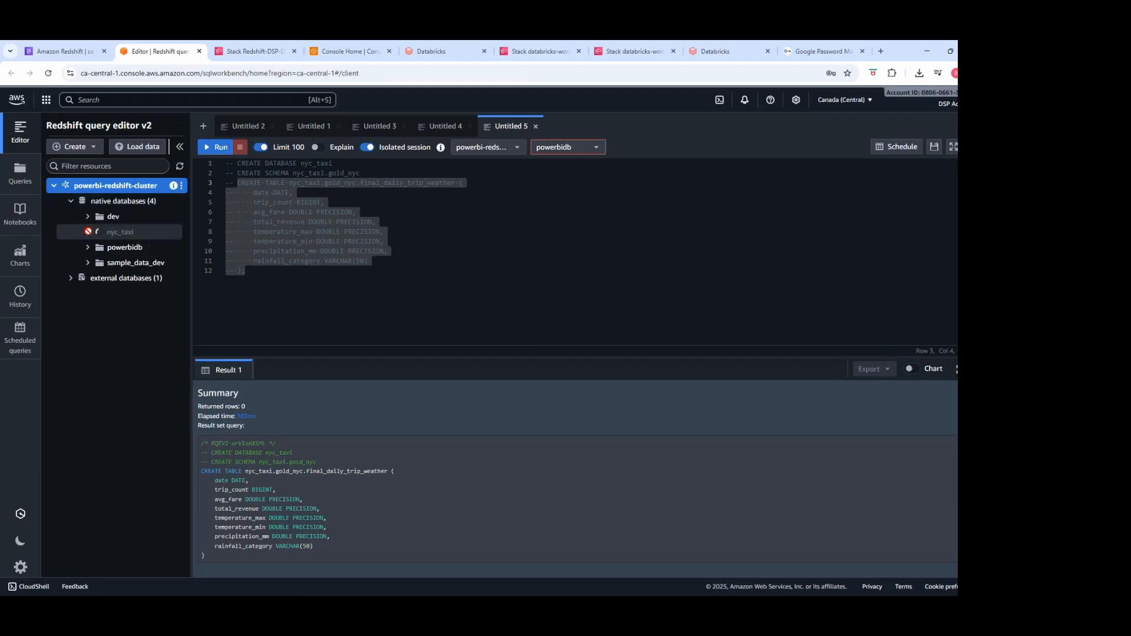
left_click(104, 247)
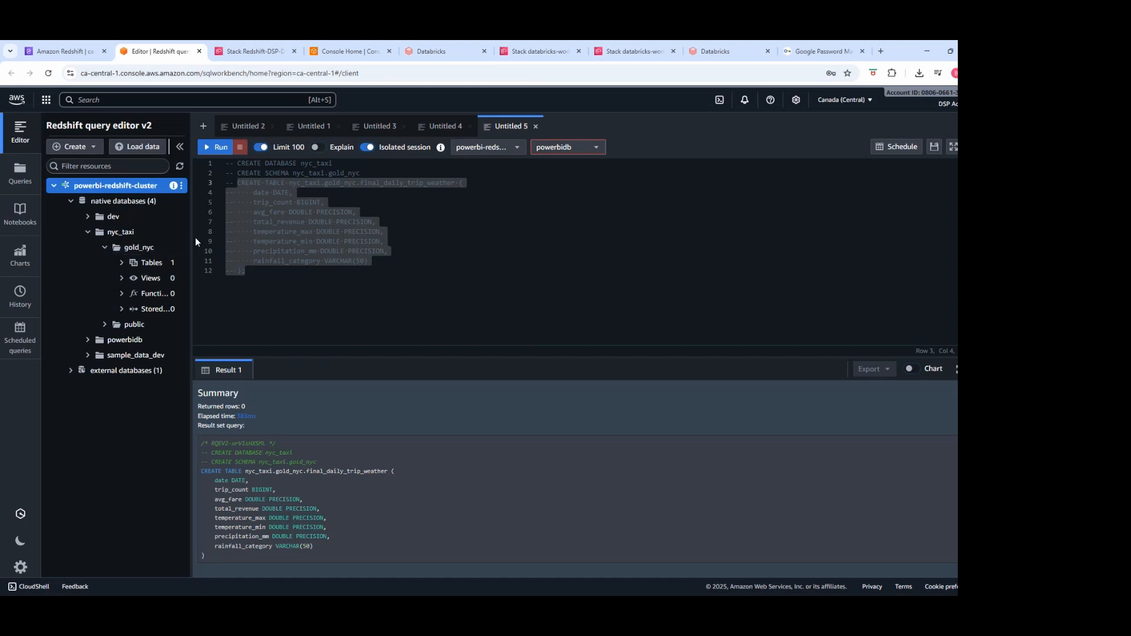
left_click_drag(191, 239, 216, 240)
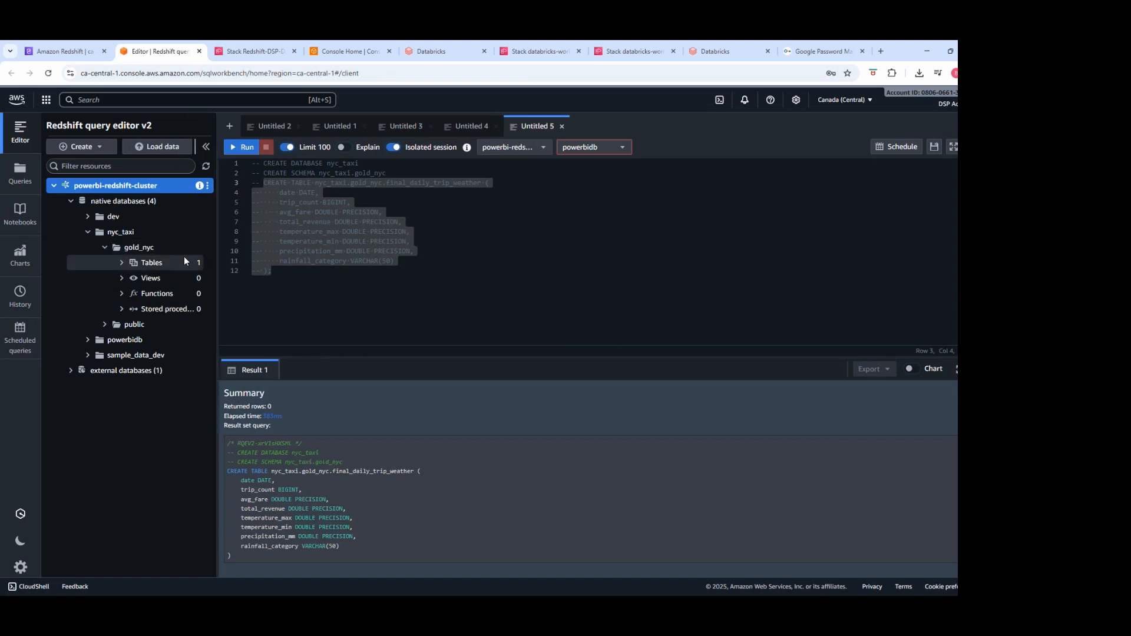
left_click(124, 264)
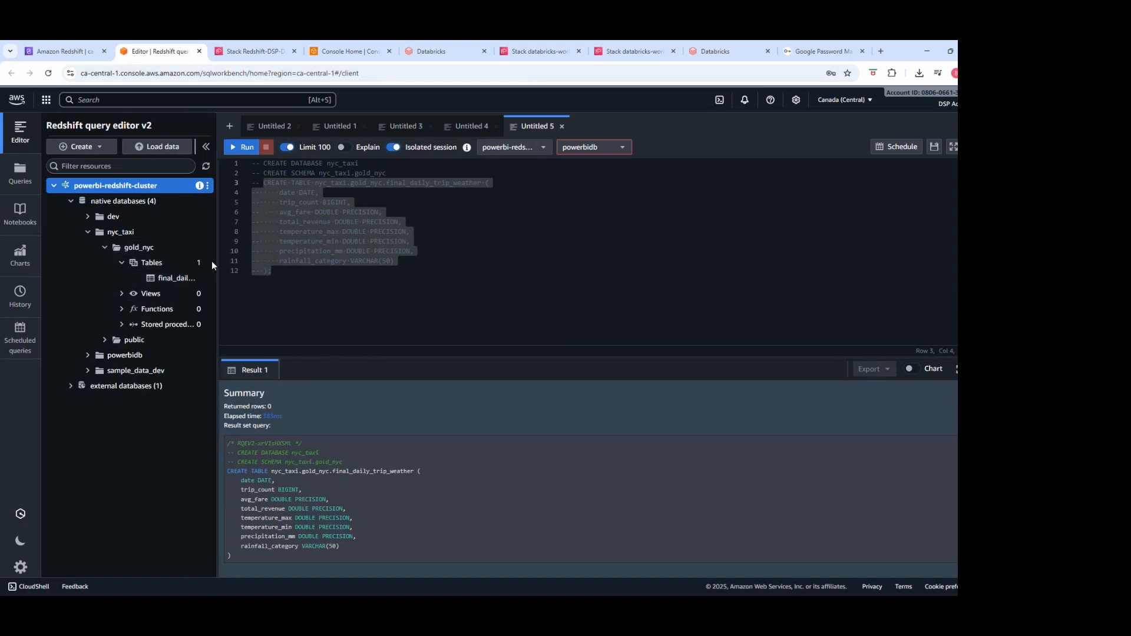
Widen the resource tree and generate a SELECT query for the final_daily_trip_weather table in a new editor tab.
left_click_drag(215, 266, 276, 265)
right_click(189, 278)
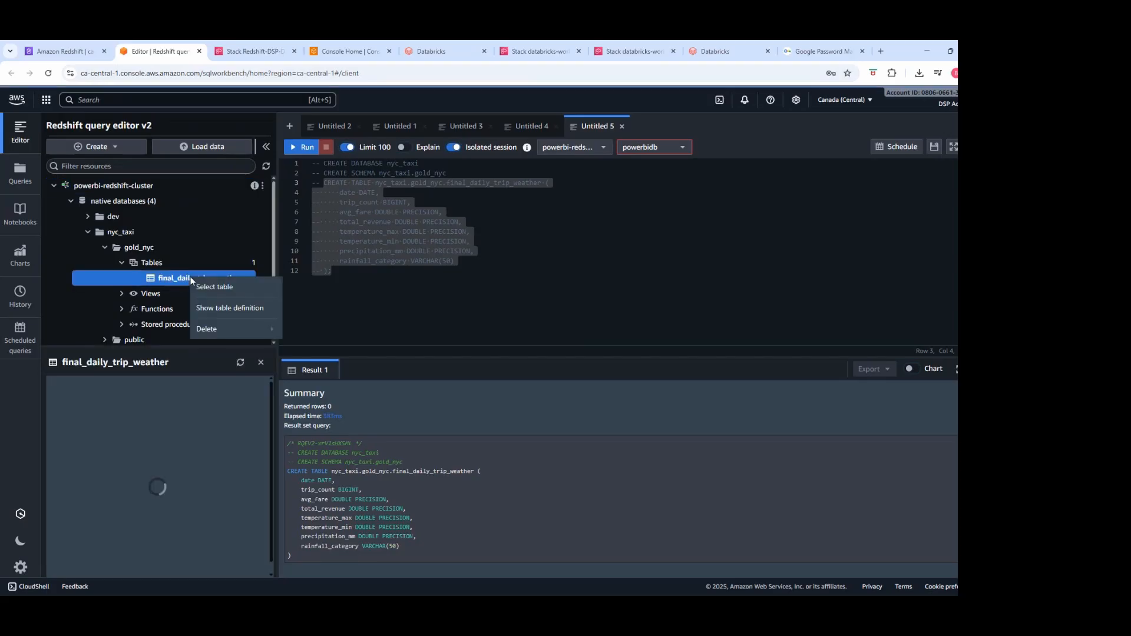
left_click(210, 287)
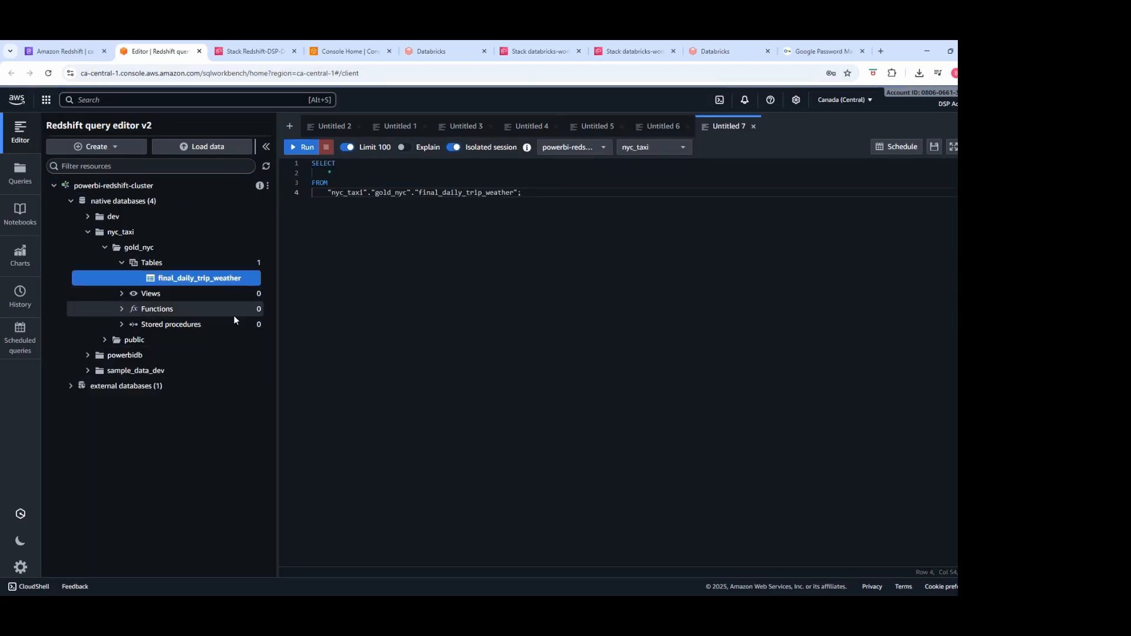